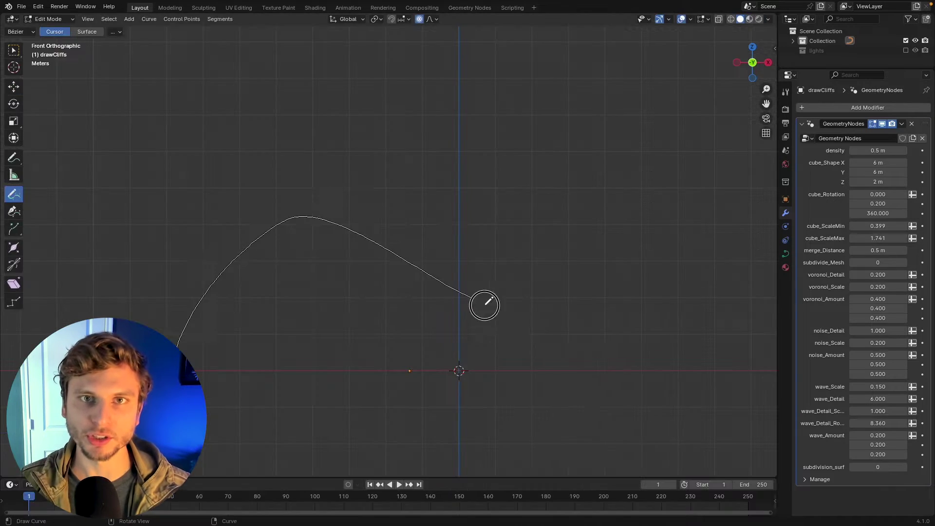
Step: Draw the cliff curve down from the arch and up into a tall pillar, adding two extra arch legs and a ground stroke
left_click_drag(484, 304, 605, 83)
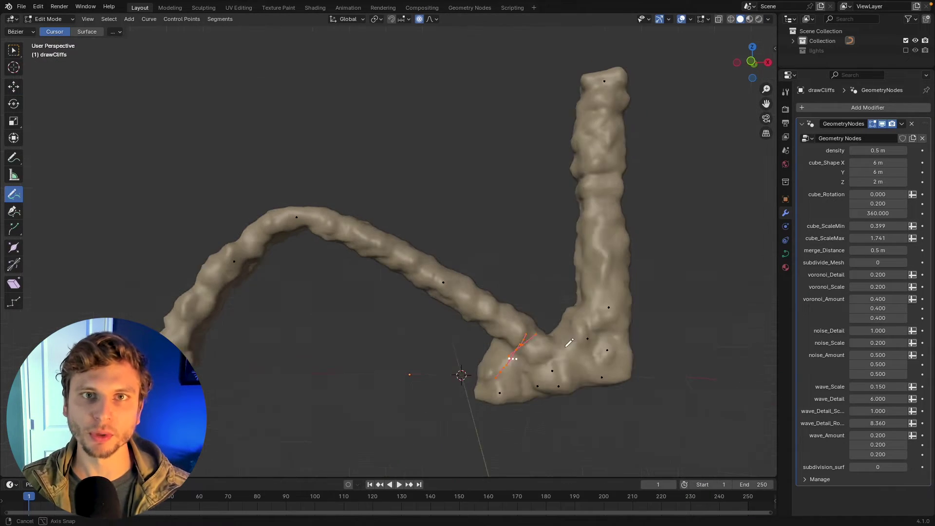
middle_click_drag(571, 344, 560, 342)
left_click_drag(254, 252, 195, 369)
left_click_drag(236, 294, 273, 372)
scroll(272, 370, "down", 1)
middle_click_drag(272, 370, 307, 374, "shift")
mouse_move(246, 326)
left_mouse_down()
mouse_move(294, 358)
mouse_move(455, 356)
left_mouse_up()
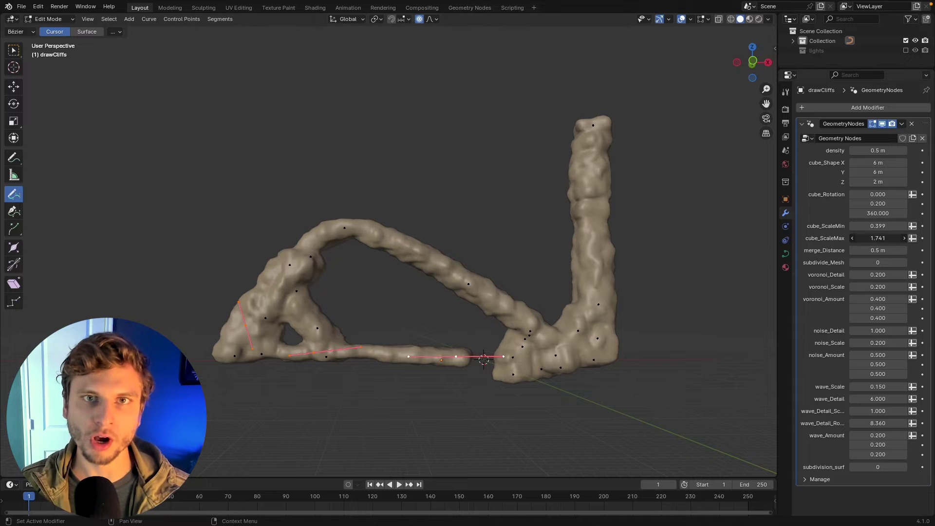
Step: Set cube_ScaleMax to 2.691 and draw two ledge strokes on the right pillar
left_click_drag(877, 238, 924, 238)
left_click_drag(580, 243, 553, 274)
mouse_move(633, 286)
middle_mouse_down("shift")
mouse_move(618, 286)
mouse_move(667, 302)
middle_mouse_up("shift")
scroll(667, 302, "down", 1)
left_click_drag(646, 220, 684, 216)
Step: Draw a second tall pillar beyond the arch's outer end, with a side ledge and a widened cap
left_click_drag(295, 365, 309, 172)
left_click_drag(293, 235, 251, 238)
middle_click_drag(251, 238, 235, 248, "shift")
left_click_drag(268, 259, 317, 259)
left_click_drag(299, 188, 323, 193)
mouse_move(306, 163)
left_mouse_down()
mouse_move(237, 186)
mouse_move(269, 297)
mouse_move(229, 383)
left_mouse_up()
Step: Draw a long ground stroke along the cliff base and two short supports beneath the arch's descending side
left_click_drag(246, 372, 570, 381)
left_click_drag(470, 354, 468, 284)
left_click_drag(487, 367, 508, 317)
Step: Move the control points at the cap and the middle of the left pillar with proportional editing
left_click(14, 86)
left_click_drag(219, 121, 369, 201)
middle_click_drag(369, 201, 346, 225, "shift")
key("g")
left_click(324, 184)
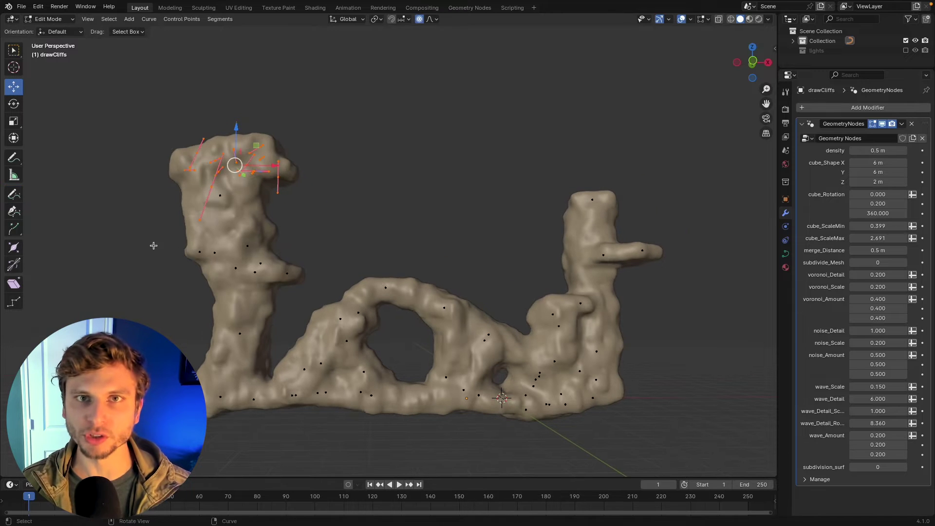
left_click_drag(161, 239, 222, 263)
key("g")
left_click(244, 269)
Step: Move the control points on the arch's sloping side and crown to reshape the arch
left_click_drag(467, 294, 423, 322)
key("g")
left_click_drag(331, 277, 400, 325)
key("g")
middle_click_drag(610, 313, 598, 323, "shift")
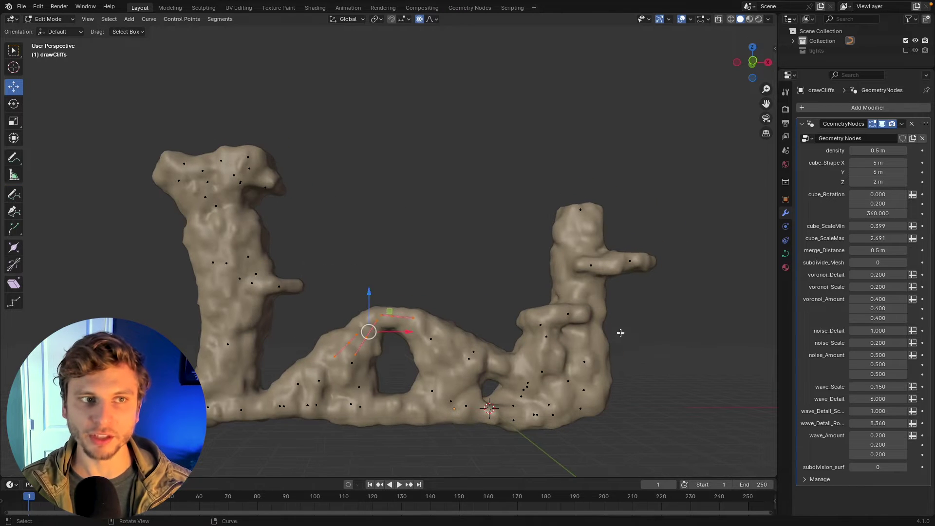
Step: Return to Object Mode, reselect the drawCliffs object and set subdivide_Mesh to 2
key("Tab")
key("alt+a")
left_click(601, 268)
left_click(903, 263)
left_click(903, 263)
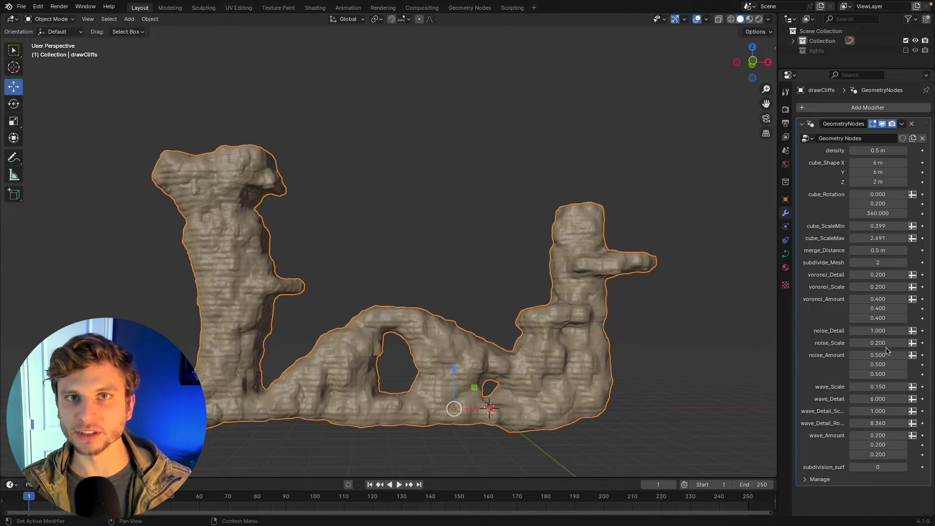
Step: Set the modifier's wave detail scale to 3
type("0.2")
key("Return")
type("3")
key("Return")
Step: Set wave_Amount to 0 on all three axes and subdivision_surf to 1
left_click_drag(881, 435, 880, 454)
type("0")
key("Return")
left_click(903, 467)
Step: Set voronoi_Amount to 2 and noise_Amount to 0.2 on all three axes
left_click_drag(878, 299, 878, 318)
type("2")
key("Return")
type("1")
left_click_drag(877, 355, 882, 374)
key("Return")
type("0.2")
key("Return")
Step: Set voronoi_Detail to 0.5 and voronoi_Scale to 0.1
left_click(884, 275)
type("2")
key("Return")
left_click(883, 274)
type("0.5")
key("Return")
left_click(887, 287)
type("1")
key("Return")
left_click(887, 286)
Step: Set voronoi_Amount to 1 on all three axes
left_click_drag(886, 301, 885, 318)
type("1")
key("Return")
Step: Set wave_Amount to 0.35 on all three axes and wave_Scale to 0.1
left_click_drag(885, 437, 886, 454)
type(".2")
key("Return")
type(".1")
key("Return")
type(".35")
key("Return")
left_click(887, 388)
type(".1")
key("Return")
Step: Enter Edit Mode and move the control points at the right pillar's base outward with proportional editing
key("Tab")
key("g")
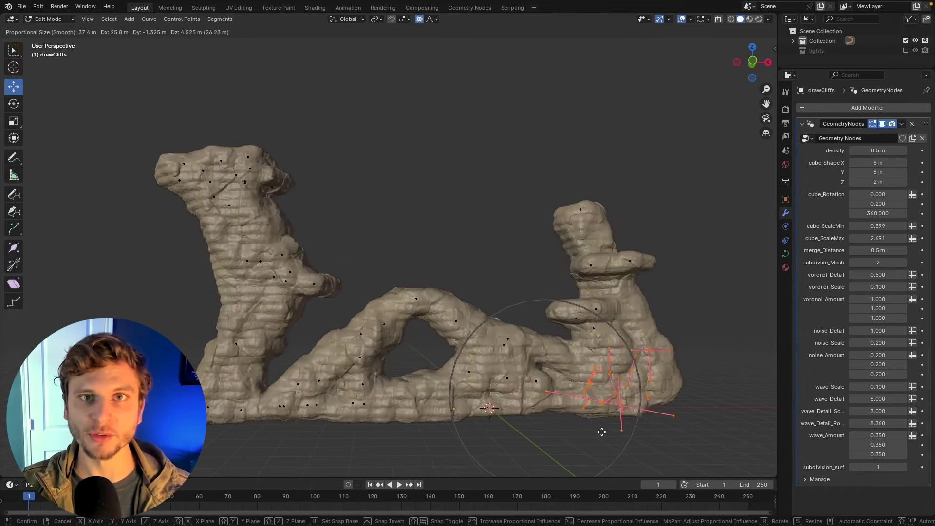
left_click(650, 422)
key("Tab")
key("Tab")
Step: Draw another pillar on the far left with a widened top and a bridge stroke joining it to the neighbouring pillar
left_click(14, 194)
left_click_drag(71, 205, 43, 350)
scroll(211, 359, "down", 1)
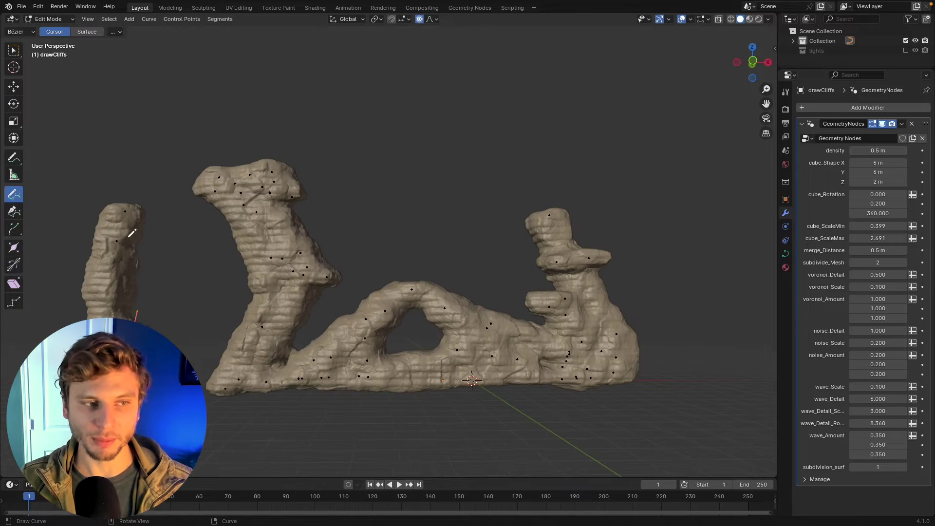
left_click_drag(126, 243, 144, 202)
mouse_move(158, 209)
left_mouse_down()
mouse_move(65, 217)
mouse_move(82, 321)
left_mouse_up()
mouse_move(110, 322)
left_mouse_down()
mouse_move(217, 276)
mouse_move(244, 280)
left_mouse_up()
middle_click_drag(414, 277, 431, 285, "shift")
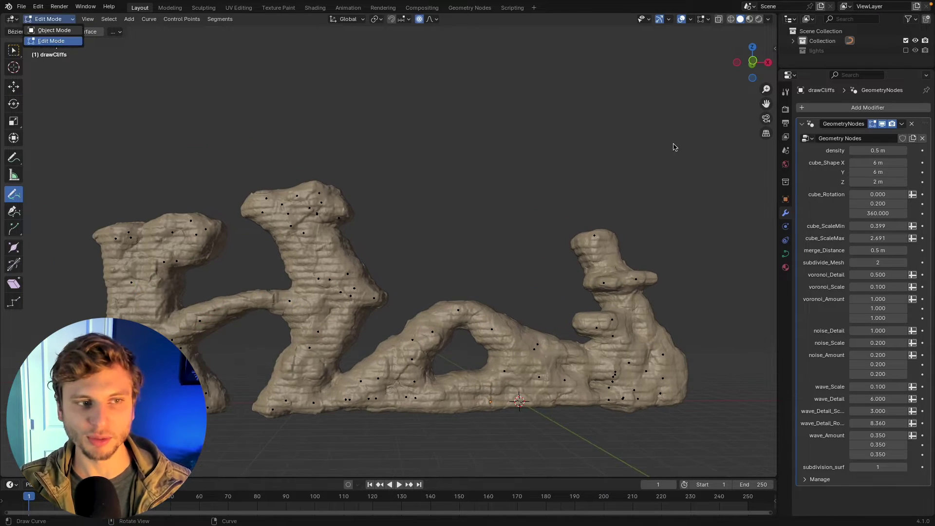
Step: Return to Object Mode and change the viewport shading of the cliffs
key("Tab")
key("z")
left_click(714, 325)
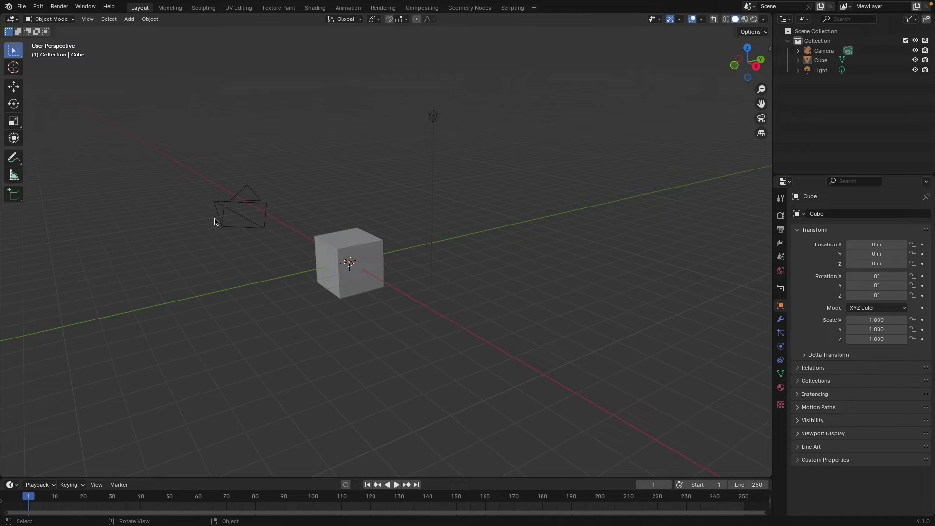
Step: Delete the default camera, cube and light from the new scene
key("a")
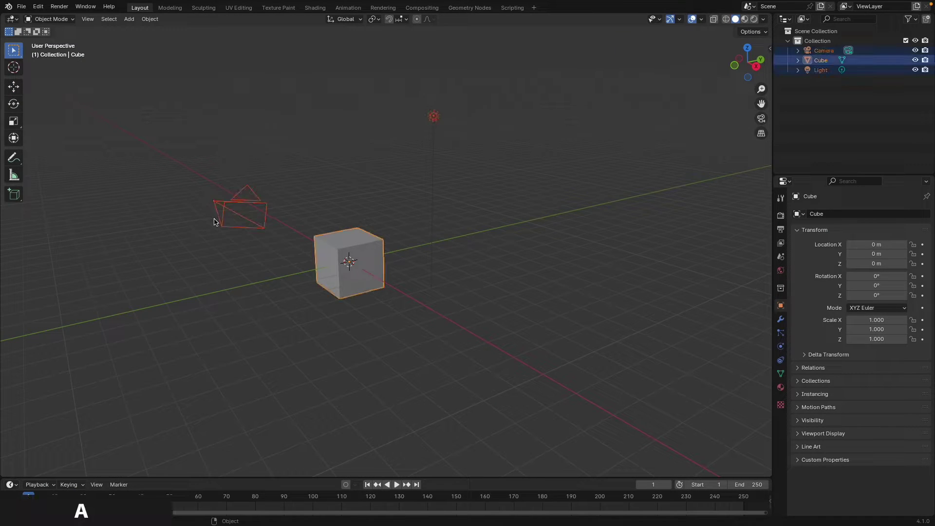
key("x")
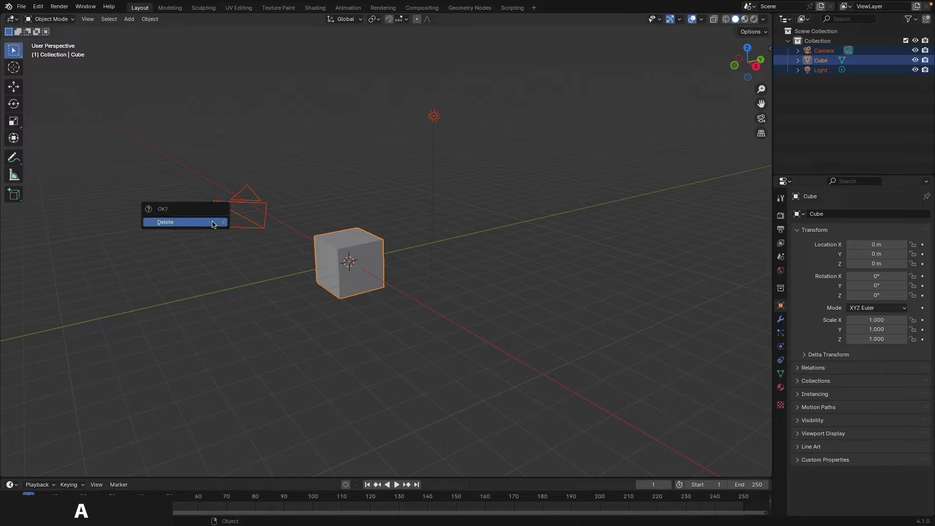
left_click(212, 224)
Step: Add a Bézier curve at the world origin
middle_click_drag(212, 224, 267, 233)
key("shift+a")
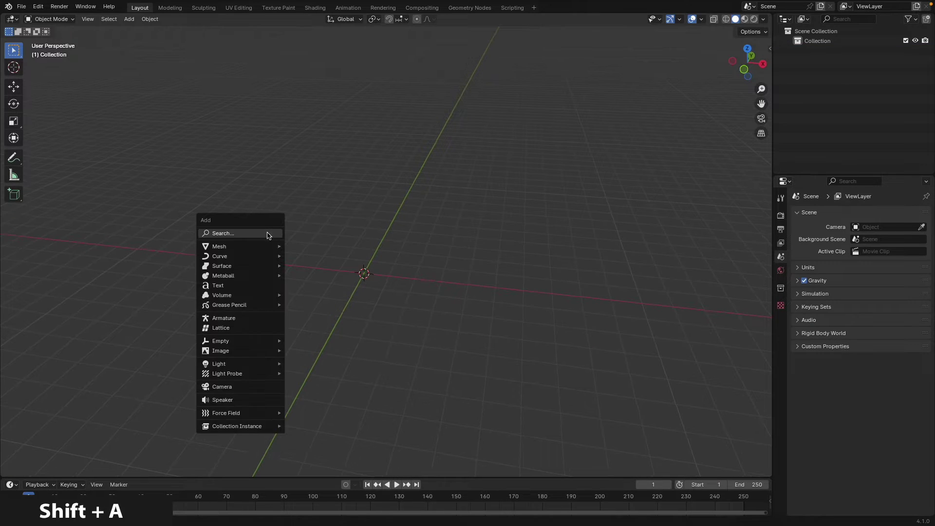
mouse_move(241, 257)
left_click(332, 256)
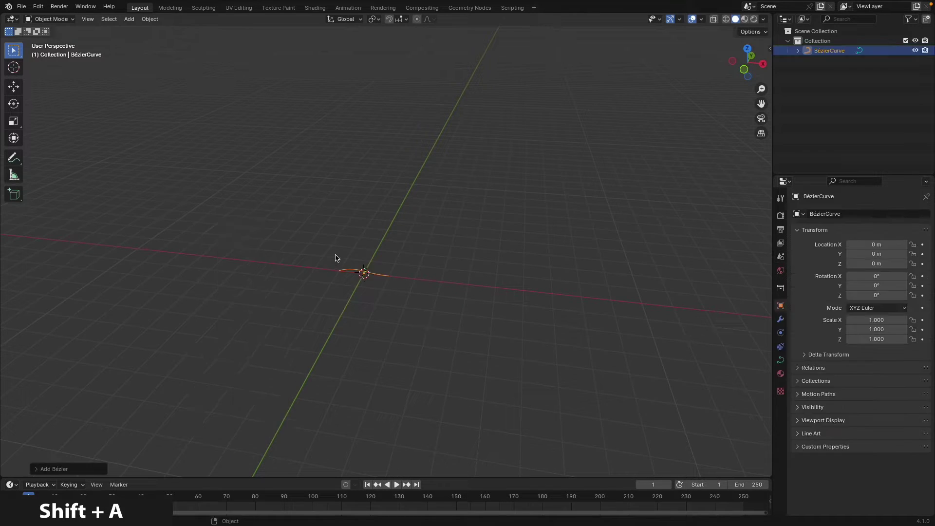
Step: Delete all vertices of the Bézier curve in Edit Mode
middle_click_drag(316, 286, 371, 309)
key("x")
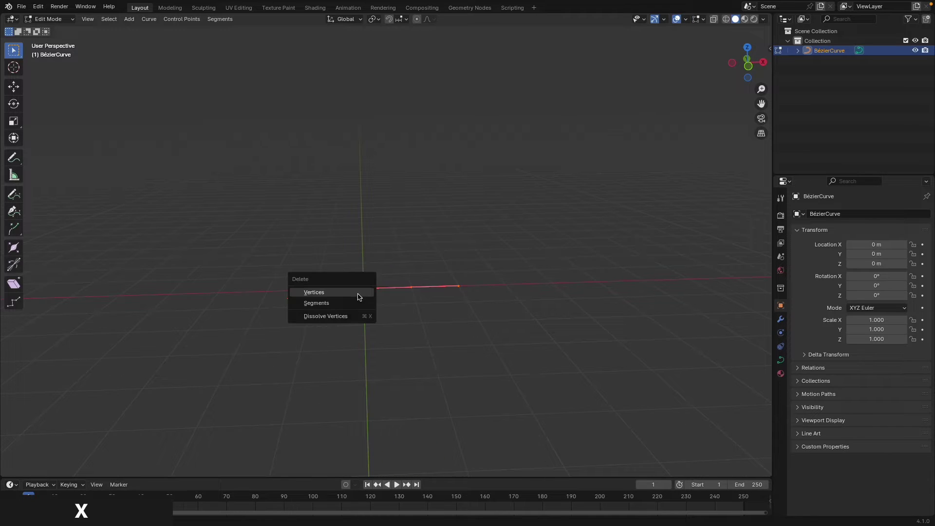
left_click(358, 294)
Step: Draw a wide freehand arch over the origin with the Draw tool
scroll(371, 309, "down", 5)
left_click(13, 194)
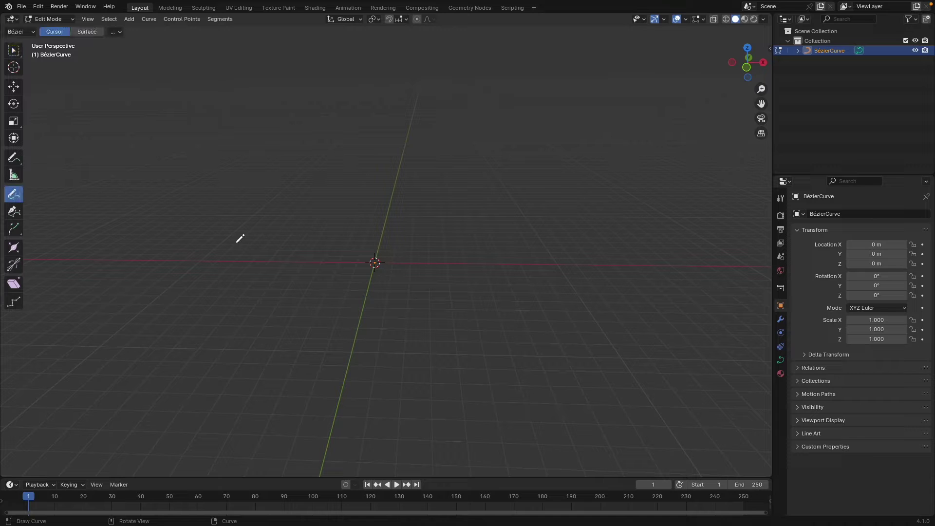
mouse_move(168, 258)
left_mouse_down()
mouse_move(556, 182)
mouse_move(591, 252)
left_mouse_up()
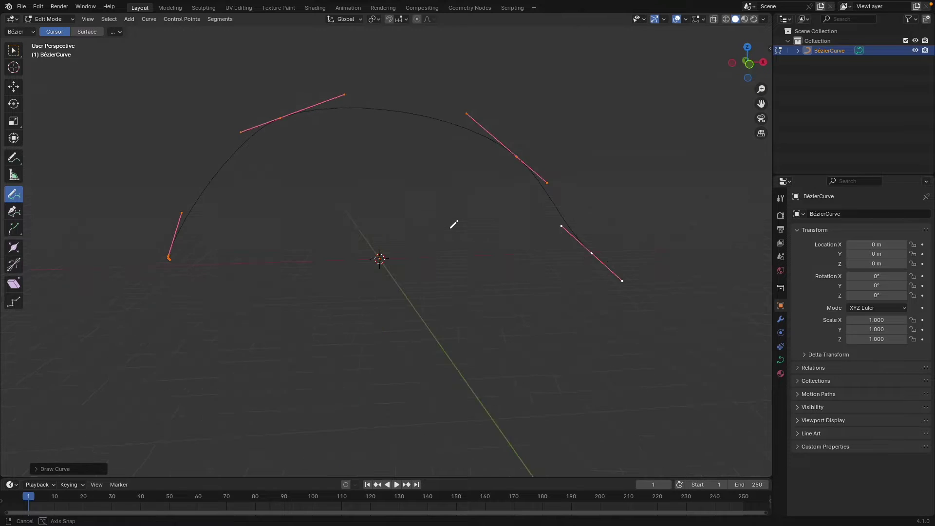
middle_click_drag(453, 225, 345, 265)
Step: Return to Object Mode, add a plane and scale it up into a large ground surface
key("Tab")
key("shift+a")
mouse_move(341, 252)
left_click(407, 251)
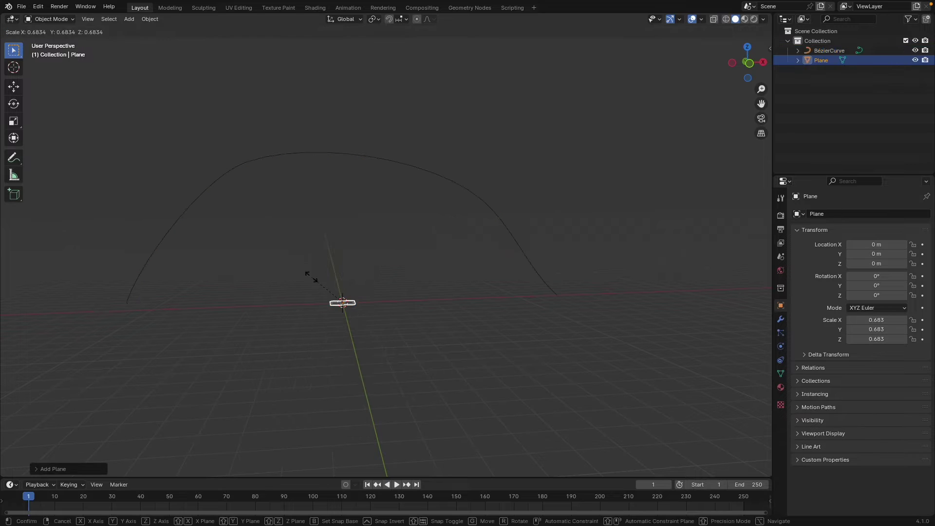
key("s")
left_click(422, 300)
key("s")
left_click(530, 296)
middle_click_drag(448, 291, 440, 293)
Step: Select the arch curve and create a new Geometry Nodes tree for it in the Geometry Nodes workspace
left_click(388, 156)
middle_click_drag(327, 205, 320, 212, "shift")
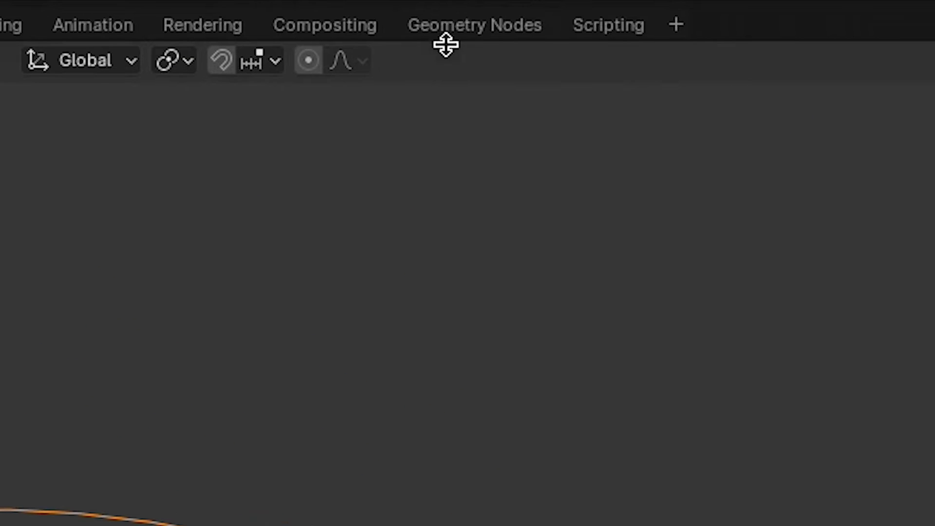
left_click(455, 33)
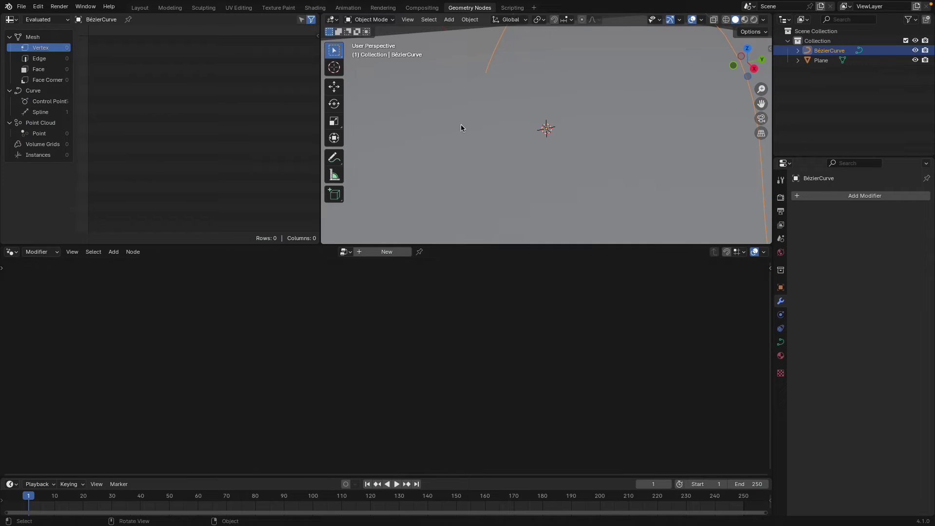
scroll(461, 128, "down", 3)
middle_click_drag(461, 136, 542, 126)
left_click(394, 252)
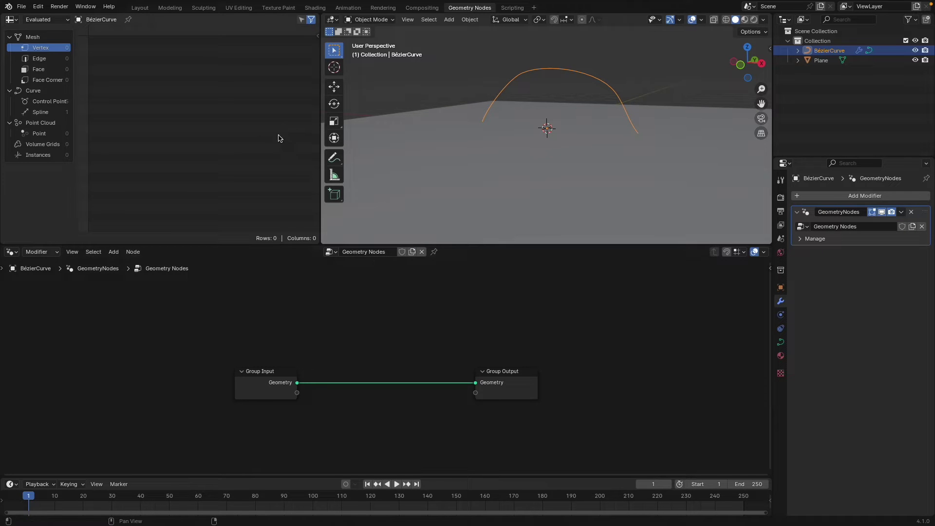
Step: Expand the 3D viewport over the spreadsheet area and place the Group Input node well away from Group Output
left_click_drag(321, 15, 278, 96)
middle_click_drag(331, 124, 302, 179, "shift")
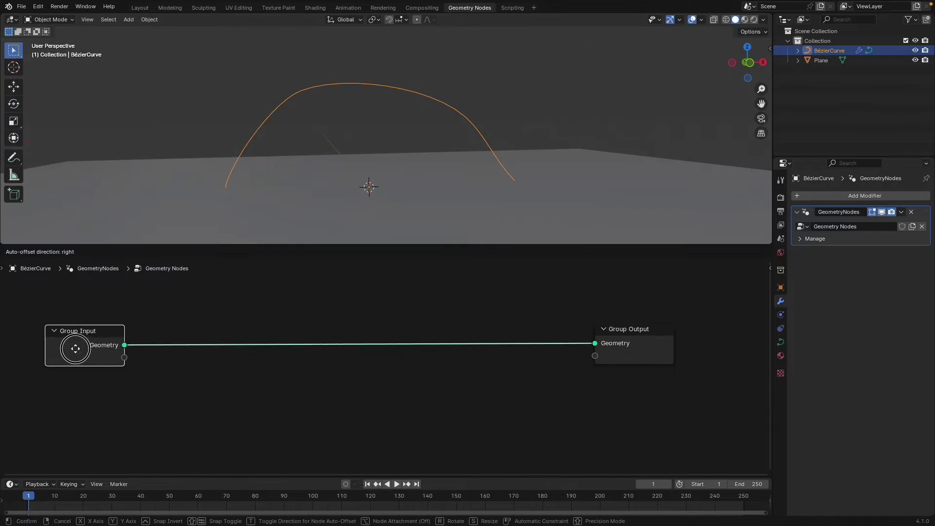
left_click_drag(75, 349, 78, 337)
left_click(604, 330)
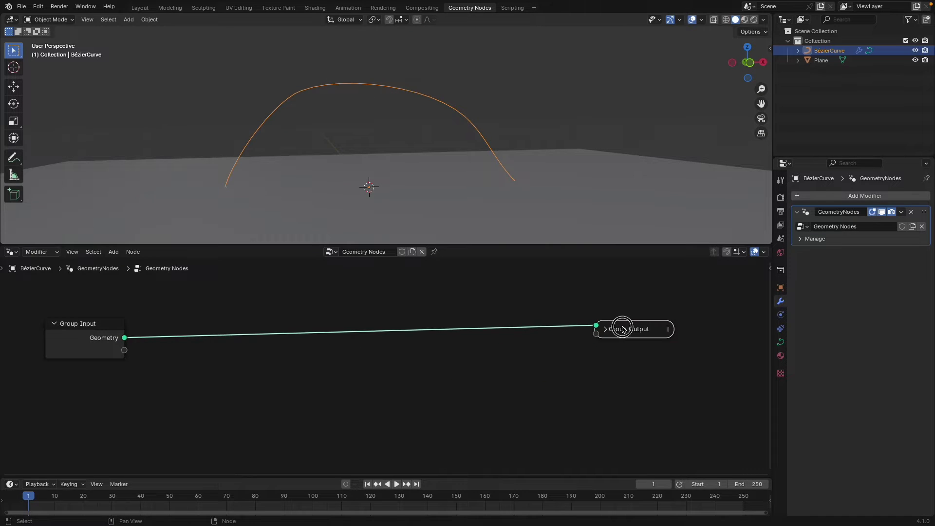
key("ctrl+z")
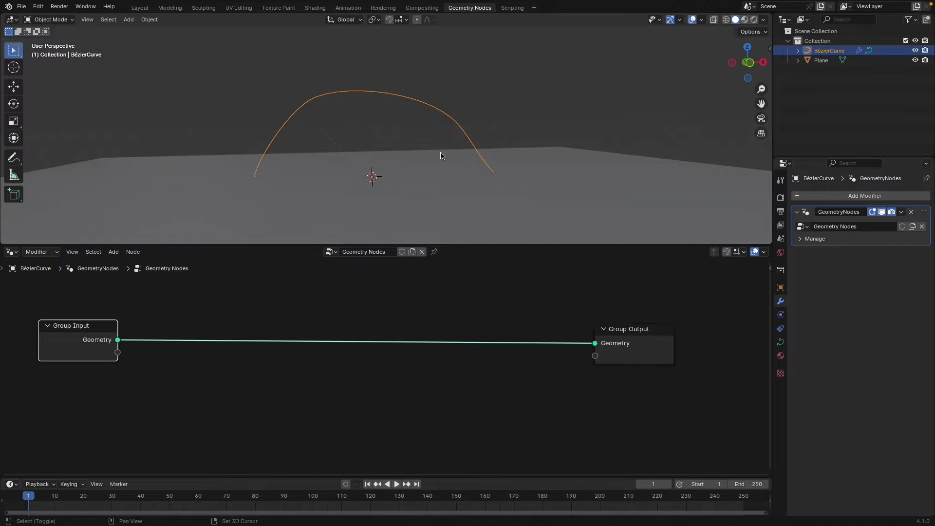
Step: Draw a second, roughly vertical freehand curve to the left of the arch in Edit Mode
scroll(277, 148, "down", 1)
middle_click_drag(449, 154, 419, 192, "shift")
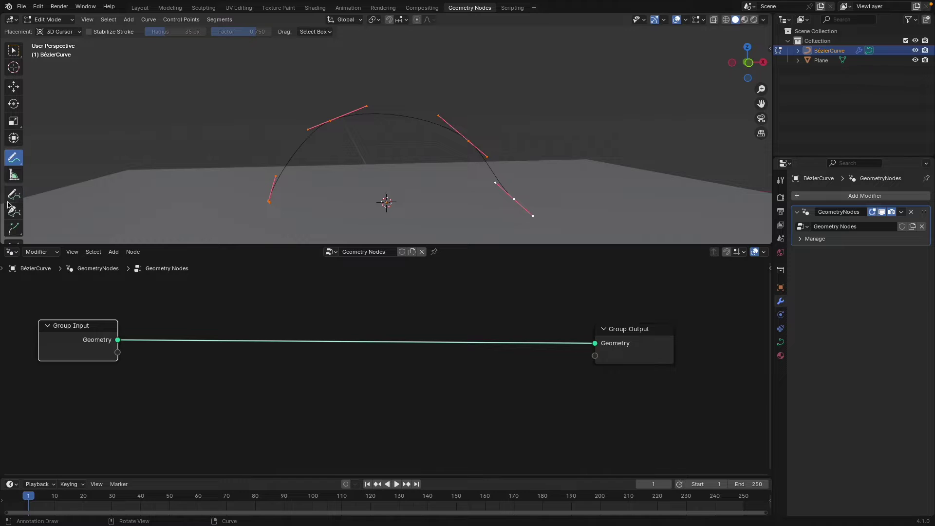
left_click(11, 198)
mouse_move(166, 35)
left_mouse_down()
mouse_move(151, 140)
mouse_move(161, 207)
left_mouse_up()
mouse_move(183, 173)
middle_mouse_down()
mouse_move(193, 161)
mouse_move(186, 172)
middle_mouse_up()
middle_click_drag(217, 142, 208, 156)
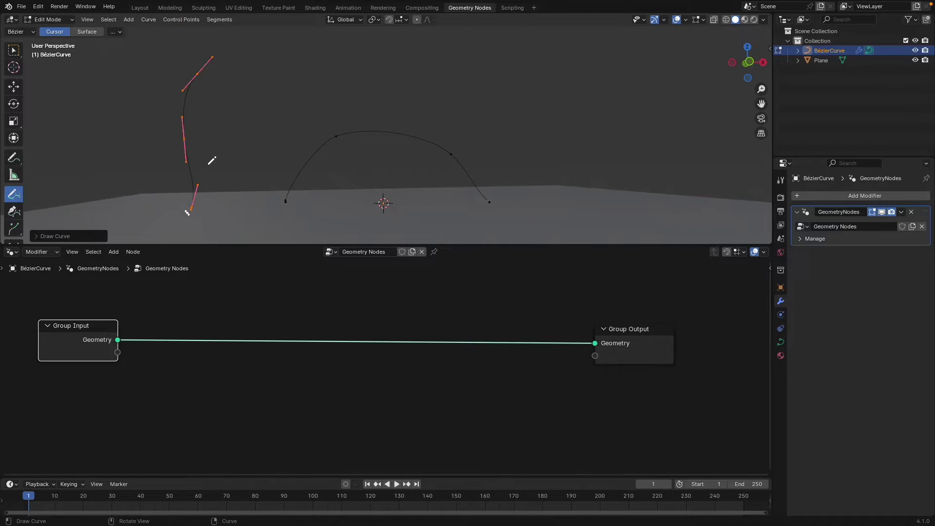
Step: Return to Object Mode and insert a Curve to Points node between Group Input and Group Output
key("Tab")
key("shift+a")
type("curve to")
key("Down")
key("Return")
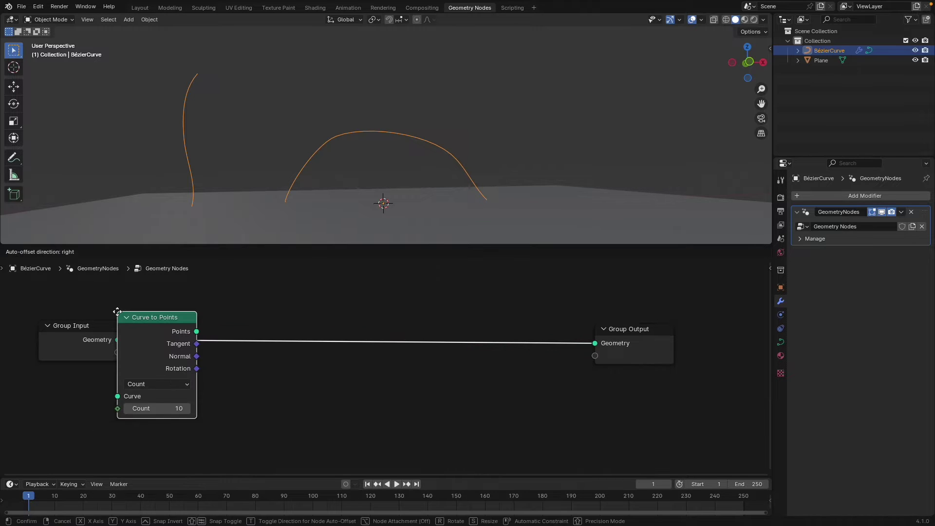
left_click(163, 313)
Step: Set the Curve to Points mode to Length and move the Group Input node further away from it
left_click(181, 384)
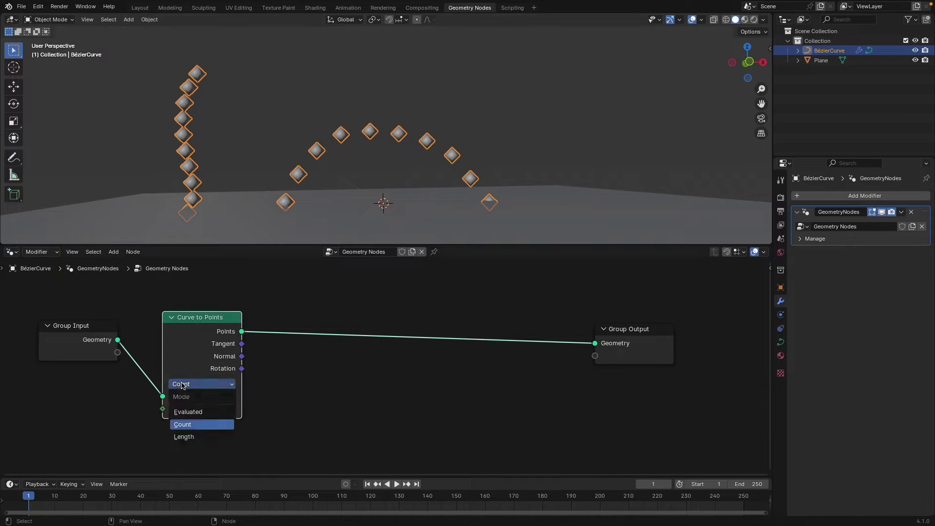
left_click(189, 411)
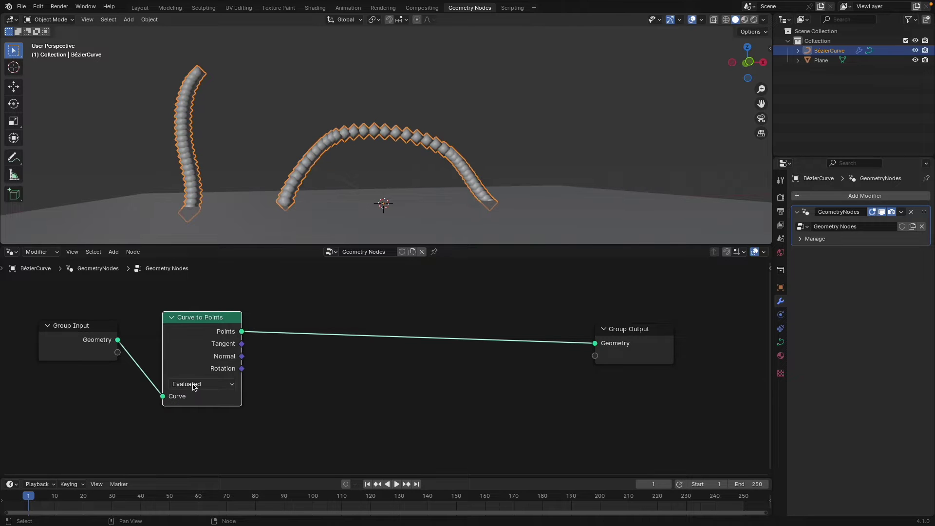
left_click(193, 386)
left_click(190, 437)
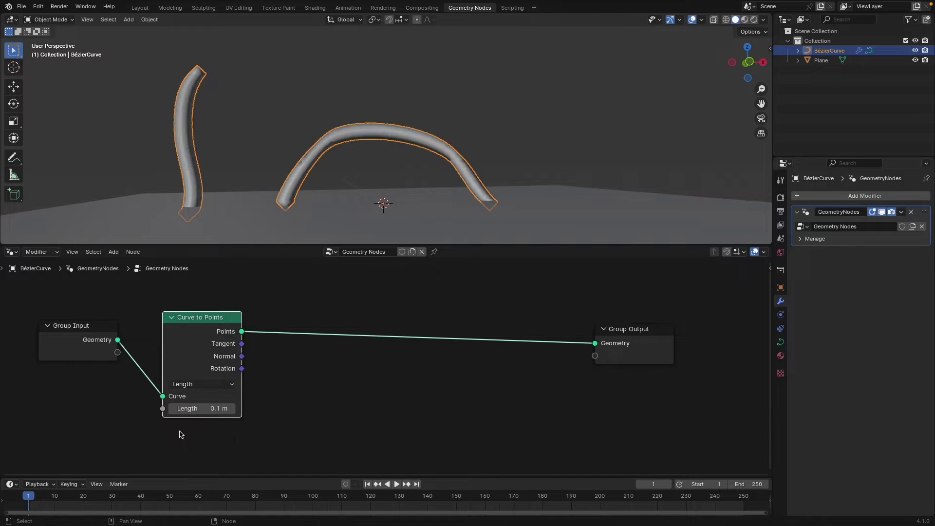
left_click_drag(86, 348, 62, 385)
Step: Try Curve to Points lengths of 1 m and 0.5 m
left_click(204, 407)
type("1")
key("Return")
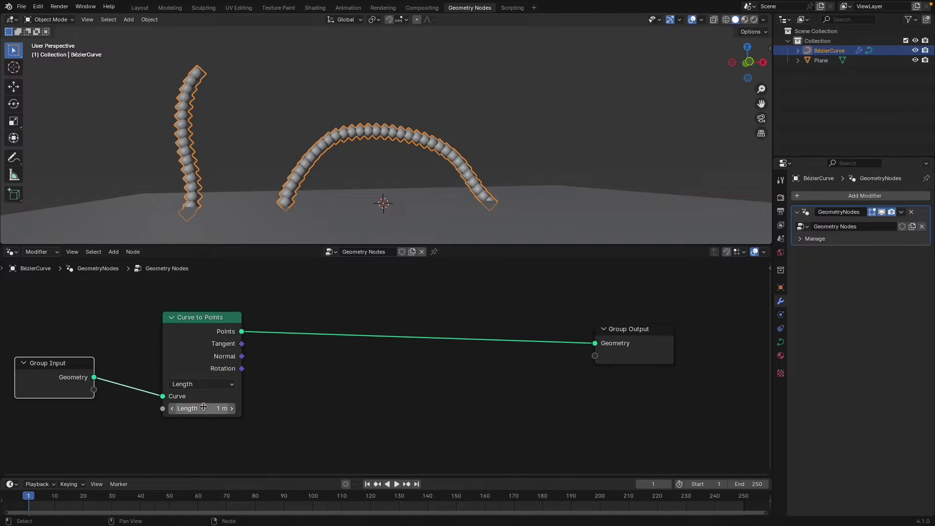
mouse_move(203, 407)
left_mouse_down()
mouse_move(188, 407)
mouse_move(234, 407)
mouse_move(204, 407)
left_mouse_up()
left_click(203, 407)
type("0.5")
key("Return")
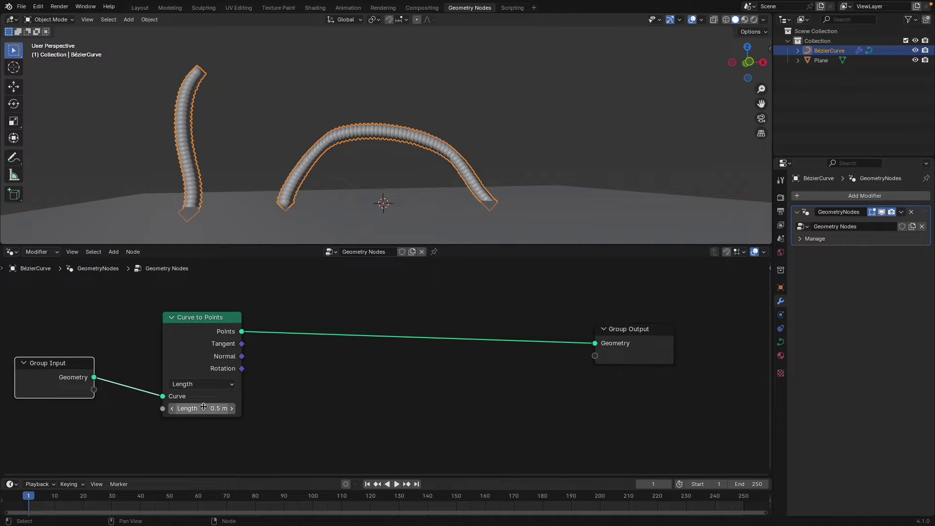
Step: Set the Curve to Points length to 1 m
left_click(204, 407)
type("1")
key("Return")
Step: Add an Instance on Points node on the link between Curve to Points and Group Output
scroll(243, 353, "down", 1)
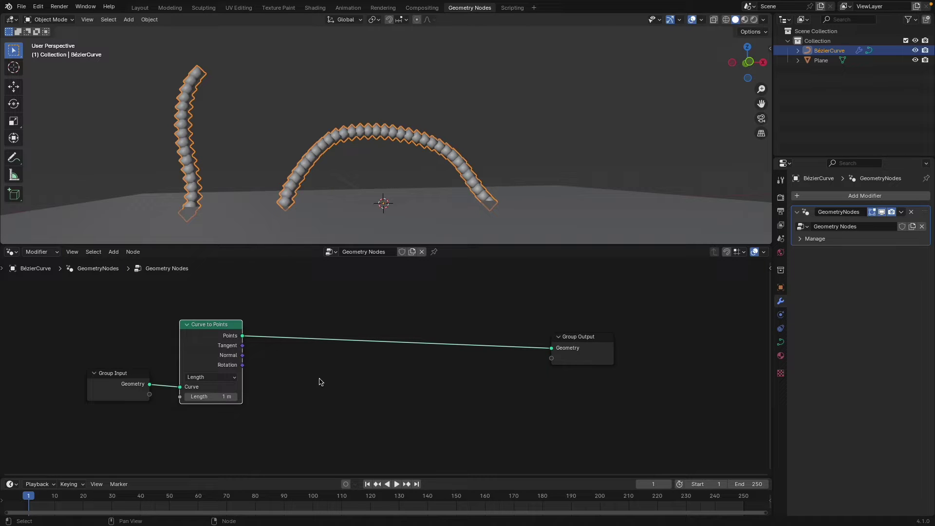
key("shift+a")
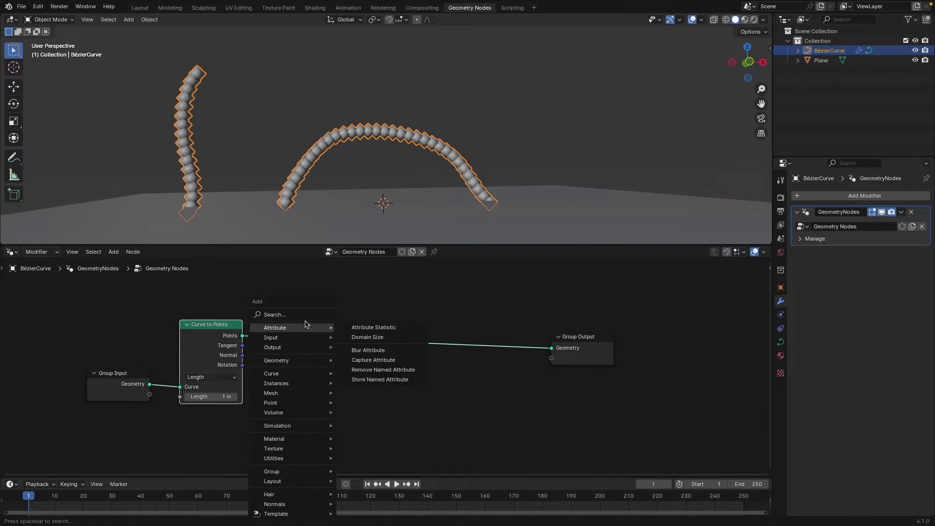
left_click(299, 312)
type("instanc")
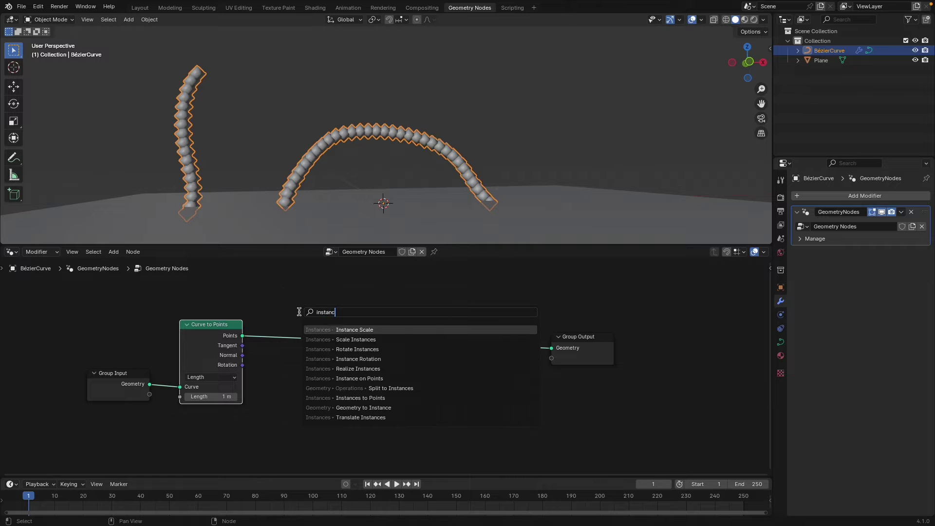
key("Down")
key("Down")
key("Down")
key("Down")
key("Down")
key("Return")
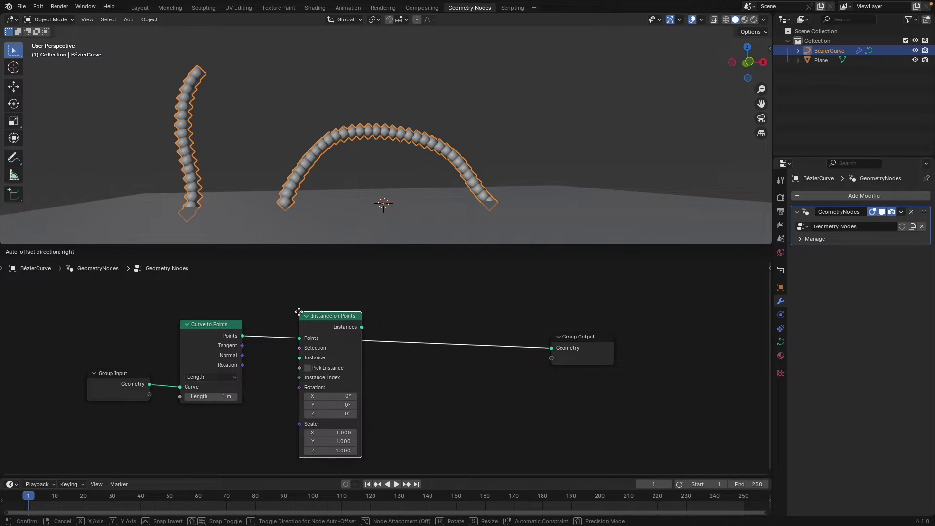
left_click(300, 314)
Step: Space out the nodes so there is room between Curve to Points and Instance on Points
scroll(279, 338, "down", 1)
left_click_drag(131, 340, 271, 432)
left_click_drag(259, 349, 156, 352)
left_click_drag(365, 334, 317, 334)
left_click(329, 318)
Step: Add a Cube mesh primitive node and connect its Mesh output to the Instance input of Instance on Points
key("shift+a")
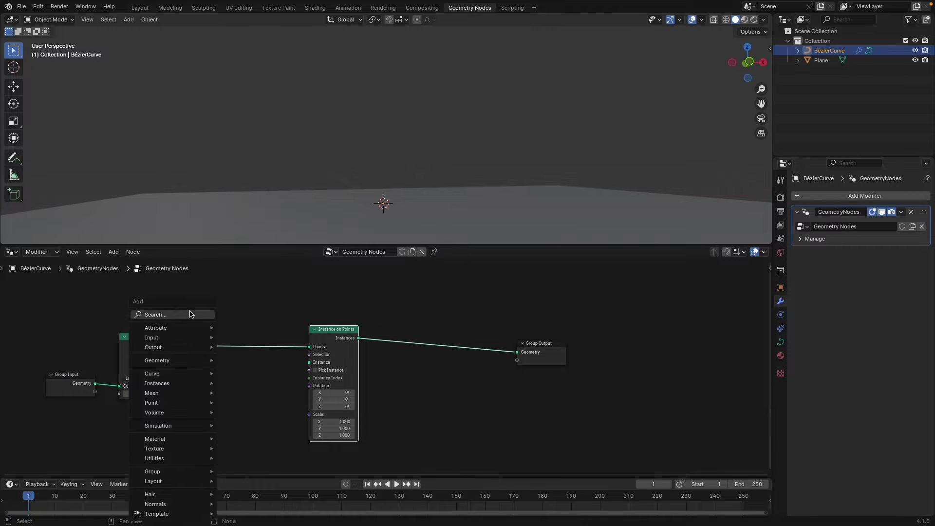
type("cube")
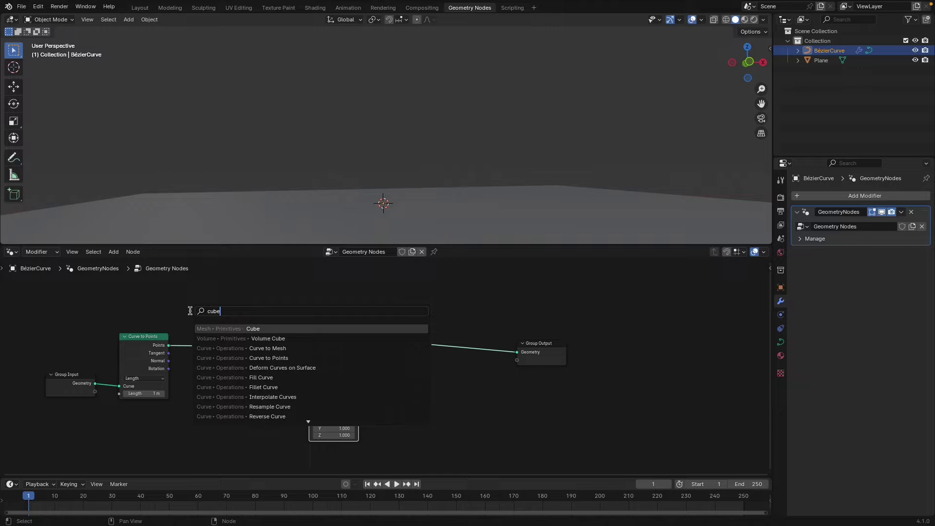
key("Return")
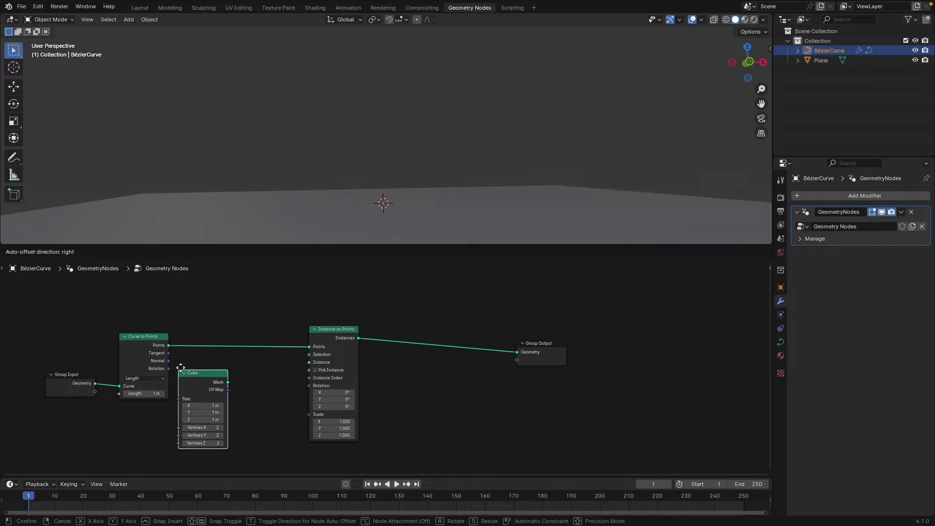
left_click(185, 361)
middle_click_drag(206, 352, 202, 344)
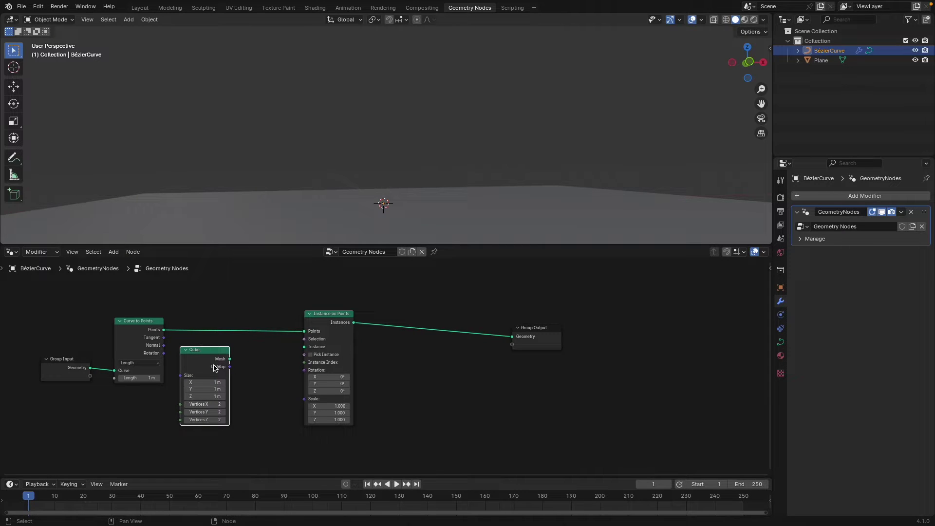
left_click_drag(229, 358, 304, 346)
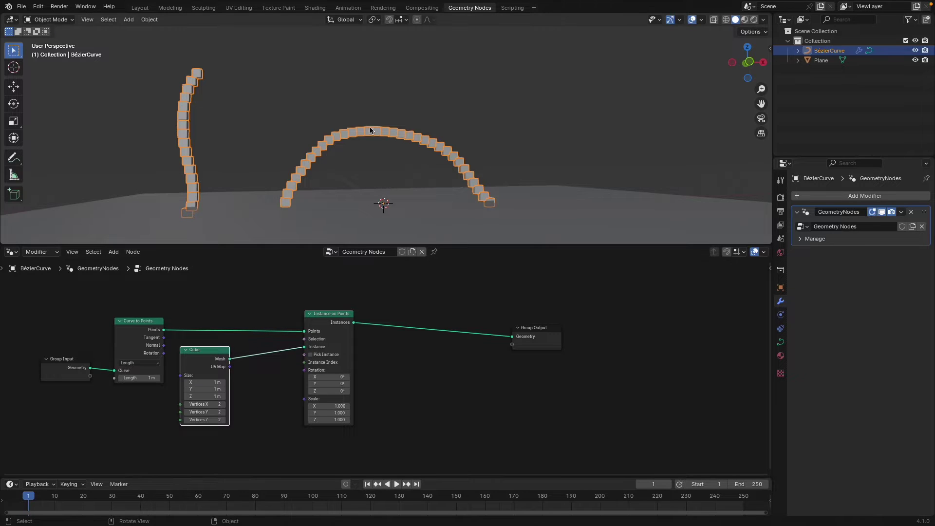
middle_click_drag(370, 131, 341, 141)
scroll(211, 459, "up", 2)
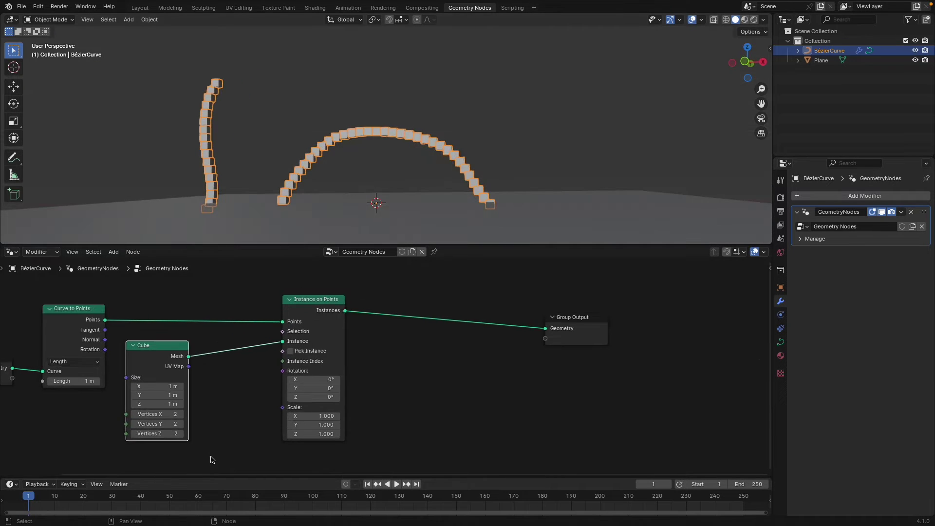
Step: Try several heights for the Cube node and settle on a Z size of 2.5 m
left_click(157, 404)
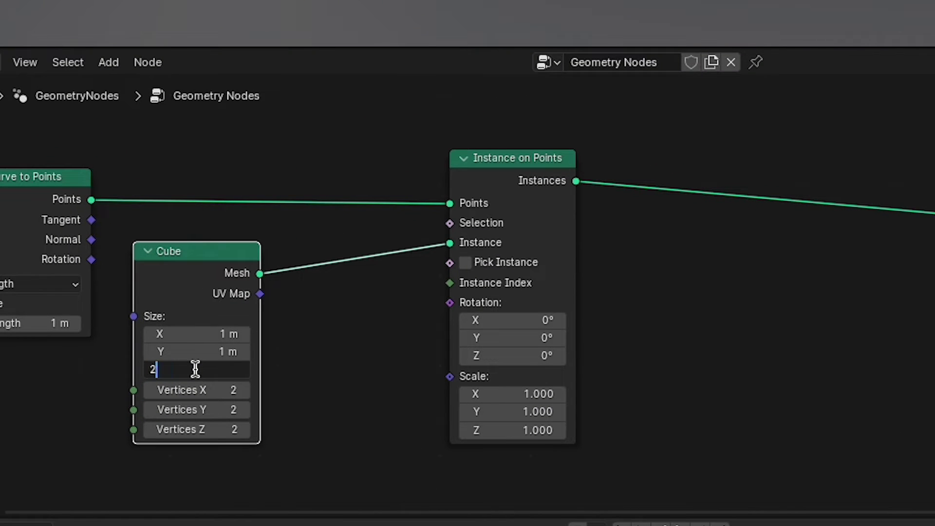
key("Return")
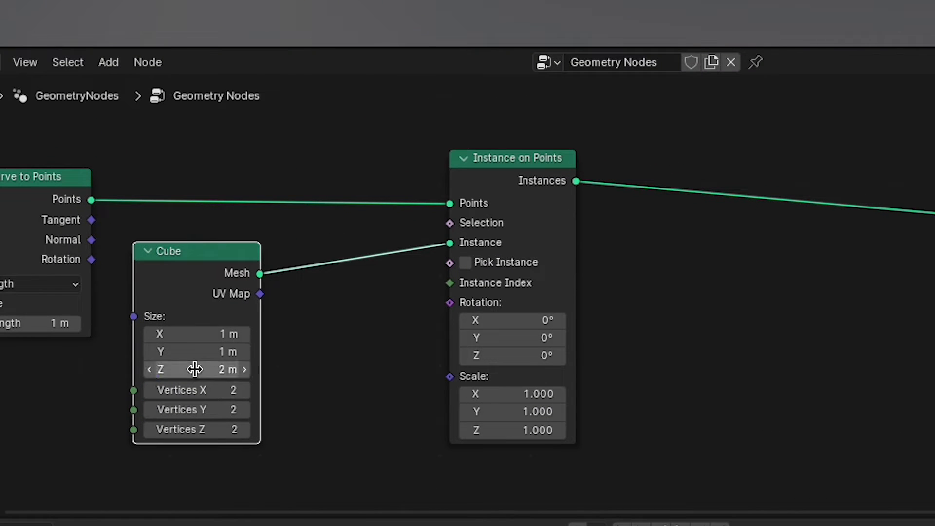
left_click_drag(195, 369, 236, 369)
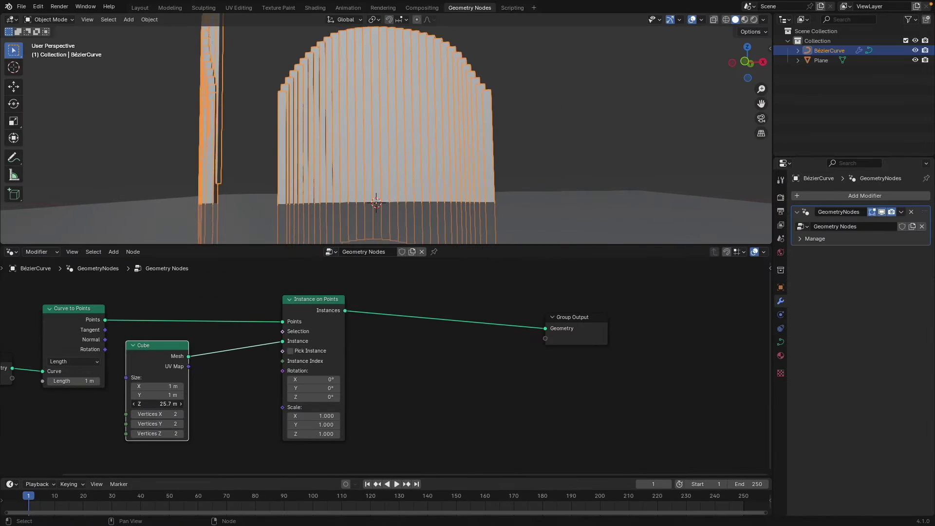
left_click_drag(182, 403, 151, 403)
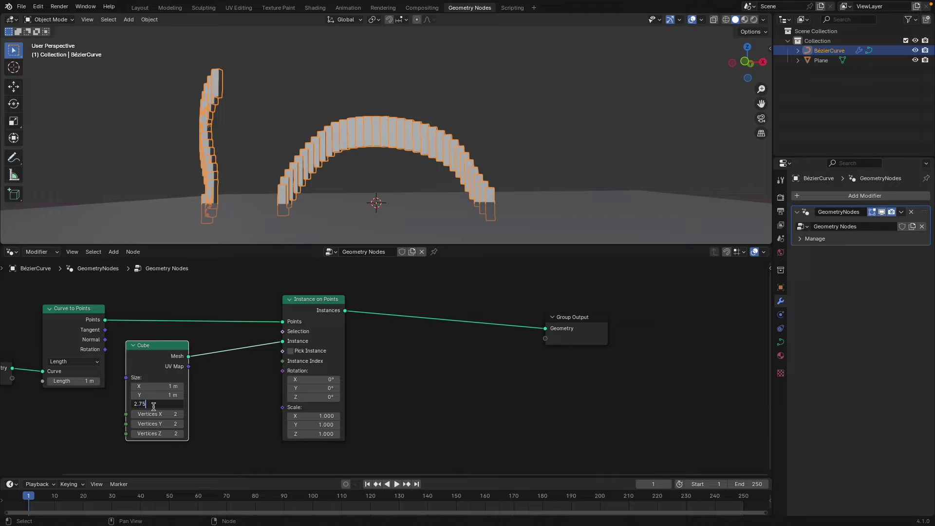
key("Return")
middle_click_drag(381, 171, 287, 183)
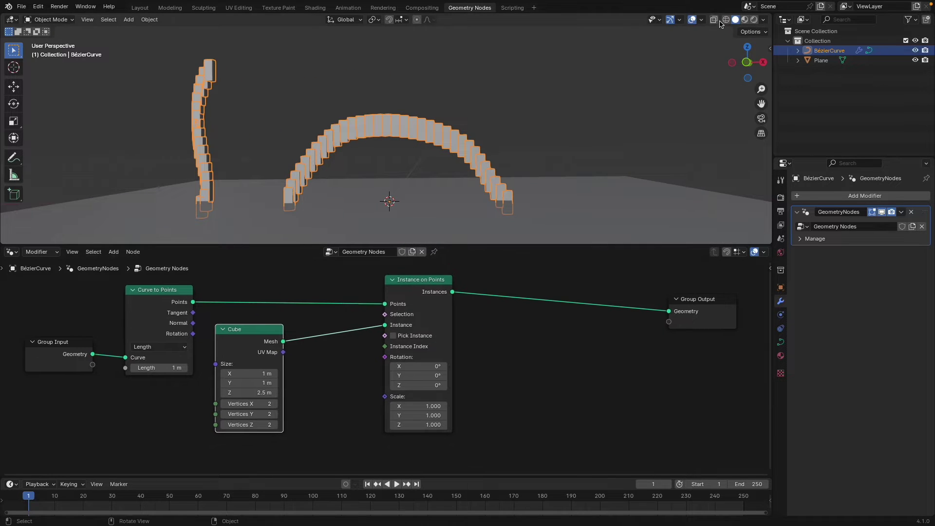
Step: Set the Cube node's X, Y and Z vertices to 6, checking the mesh in wireframe display
left_click(713, 19)
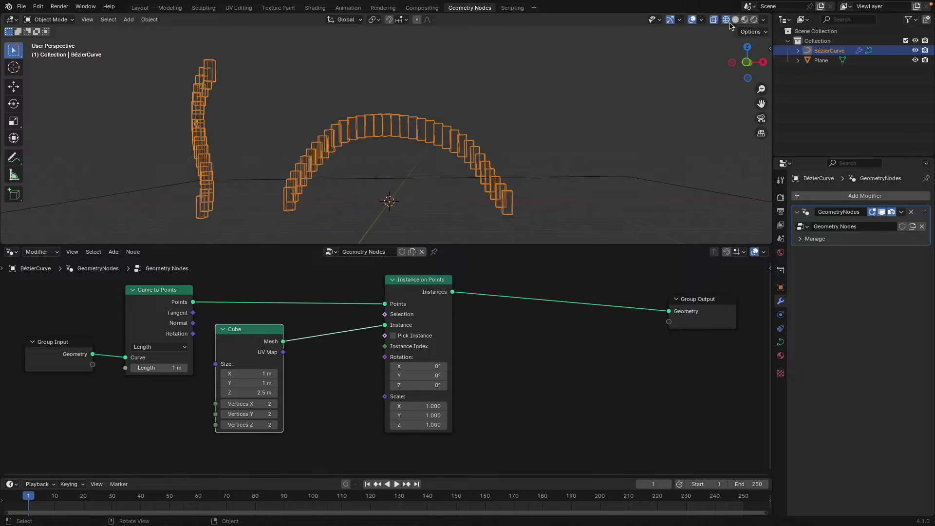
left_click(246, 403)
type("6")
key("Return")
scroll(463, 141, "up", 4)
middle_click_drag(460, 146, 435, 167)
scroll(445, 167, "down", 5)
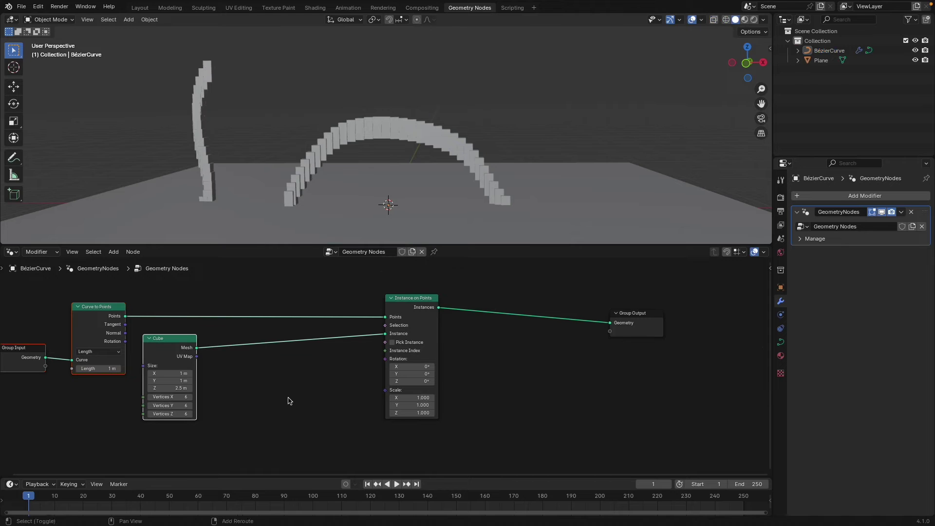
Step: Add a Random Value node below Instance on Points with a minimum of 1 and a maximum of 2
key("shift+a")
left_click(294, 315)
type("rand")
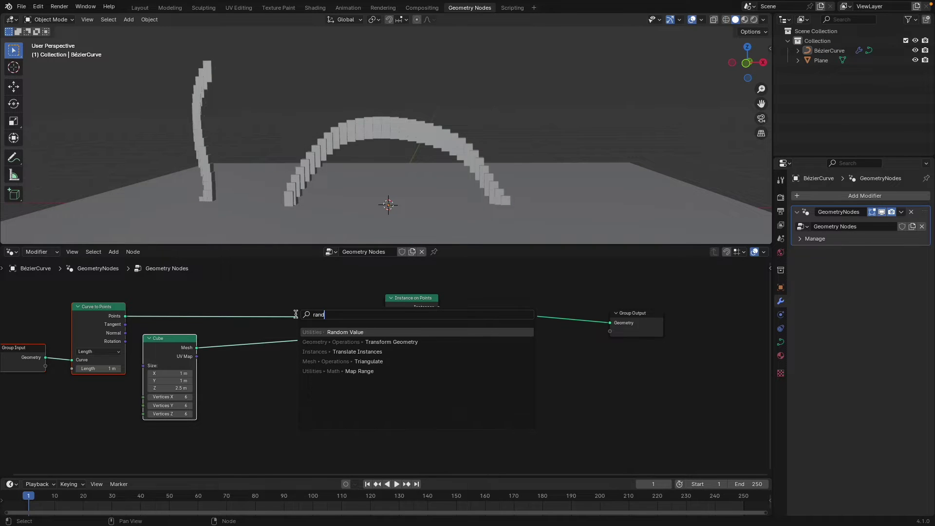
key("Return")
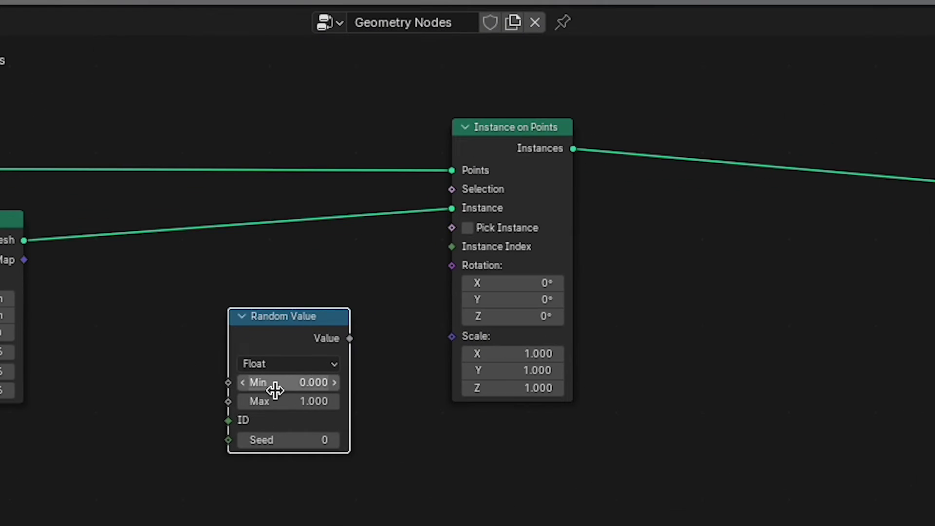
left_click(278, 383)
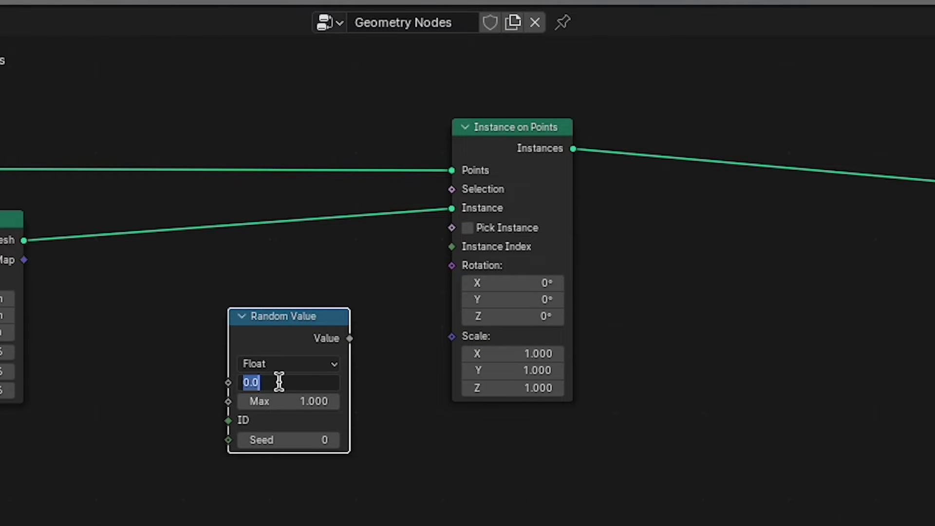
type("1")
key("Tab")
type("2")
key("Return")
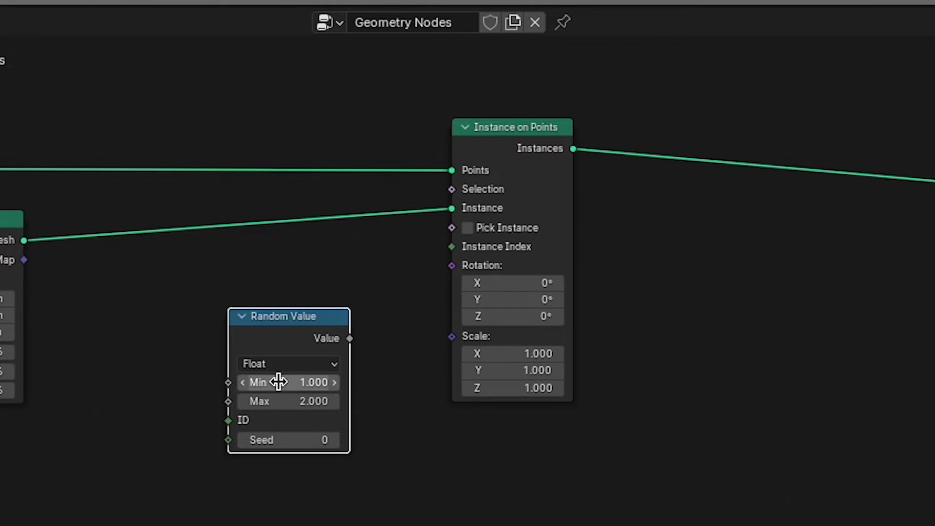
Step: Connect the Random Value output to the Scale input of Instance on Points and move the node lower
left_click_drag(349, 339, 452, 336)
left_click_drag(292, 316, 315, 353)
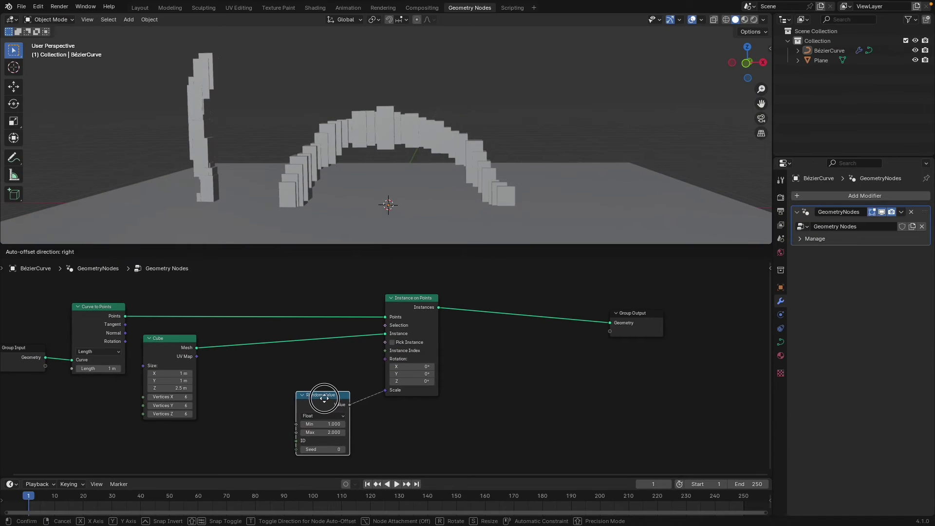
left_click_drag(325, 399, 336, 403)
mouse_move(346, 63)
middle_mouse_down()
mouse_move(306, 60)
mouse_move(351, 57)
middle_mouse_up()
Step: Duplicate the Random Value node, place the copy beside the Cube node and set its data type to Vector
key("shift+d")
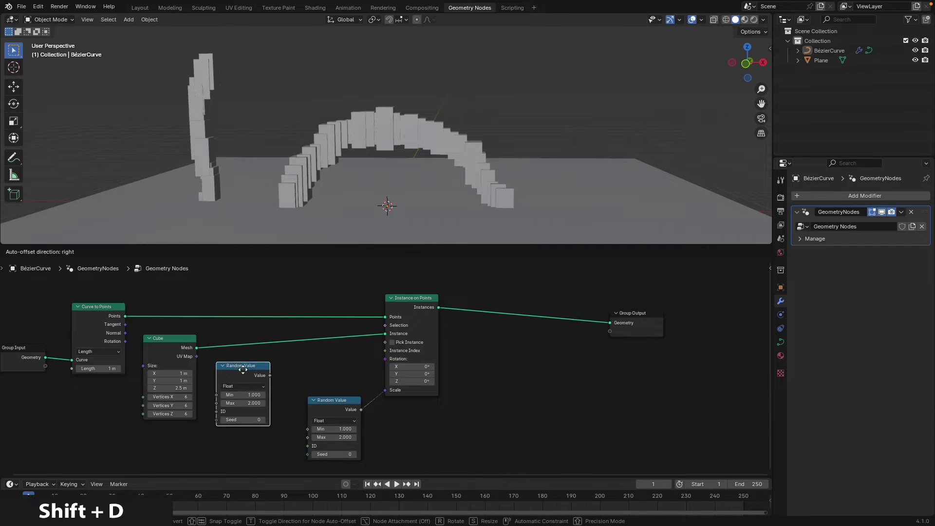
left_click(251, 372)
left_click(249, 386)
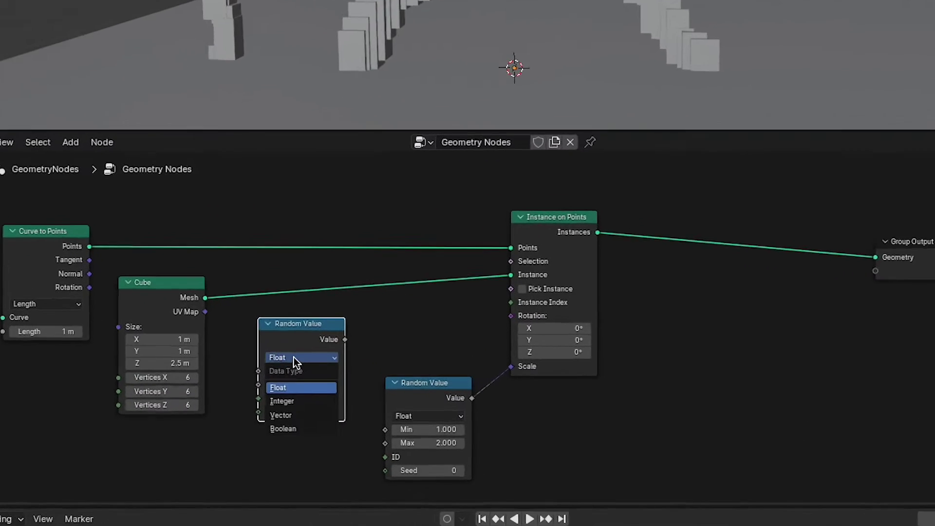
left_click(285, 415)
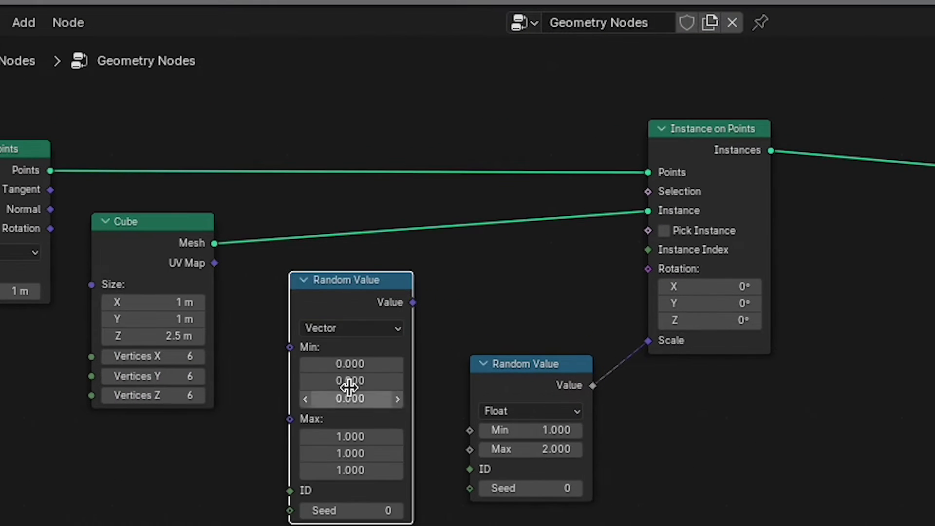
middle_click_drag(316, 388, 344, 322)
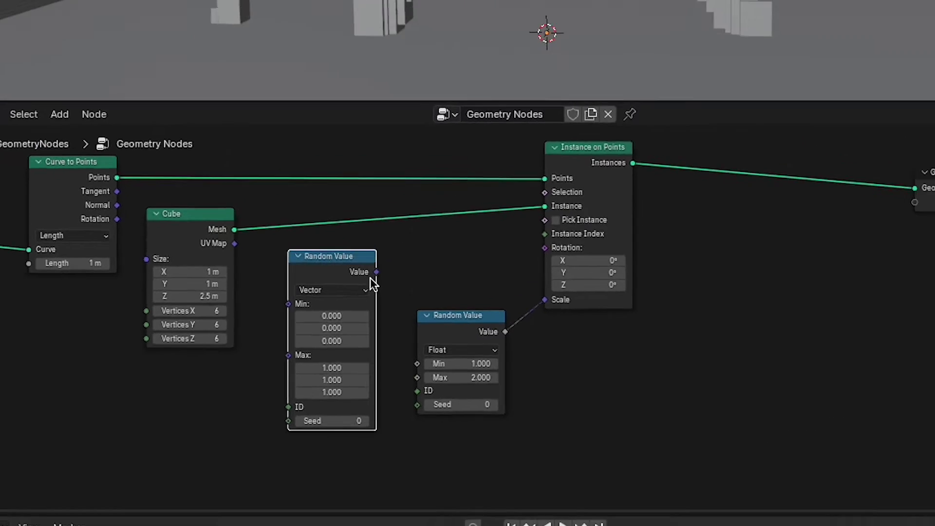
Step: Connect the vector Random Value output to the Rotation input of Instance on Points
left_click_drag(432, 226, 663, 215)
left_click_drag(391, 335, 393, 335)
scroll(298, 368, "up", 1)
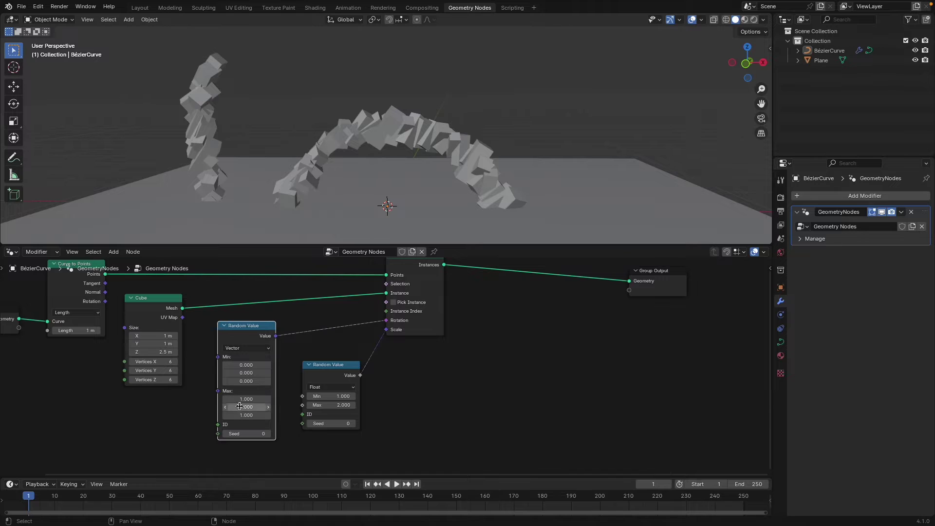
Step: Set the vector Random Value's maximum to 0, 0 and 360 so the rotation varies only around Z
type("0")
key("Tab")
type("0")
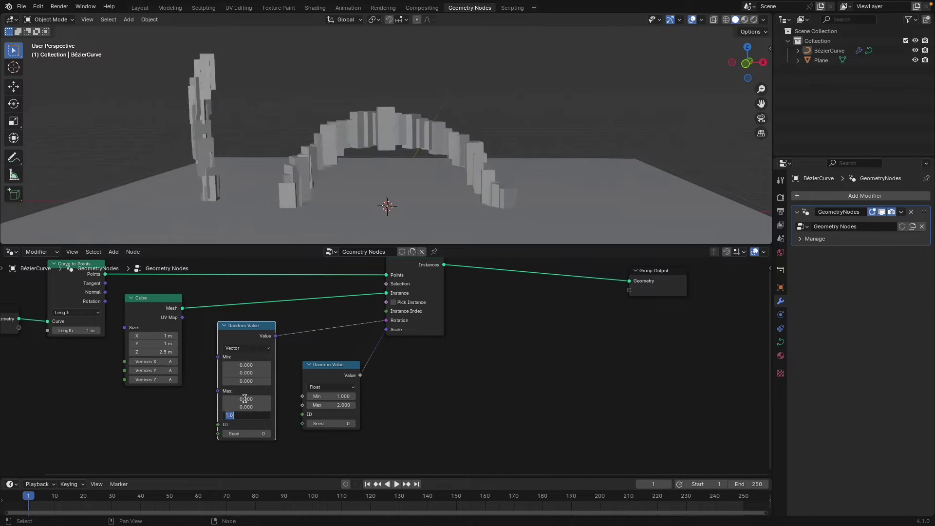
type("60")
key("Return")
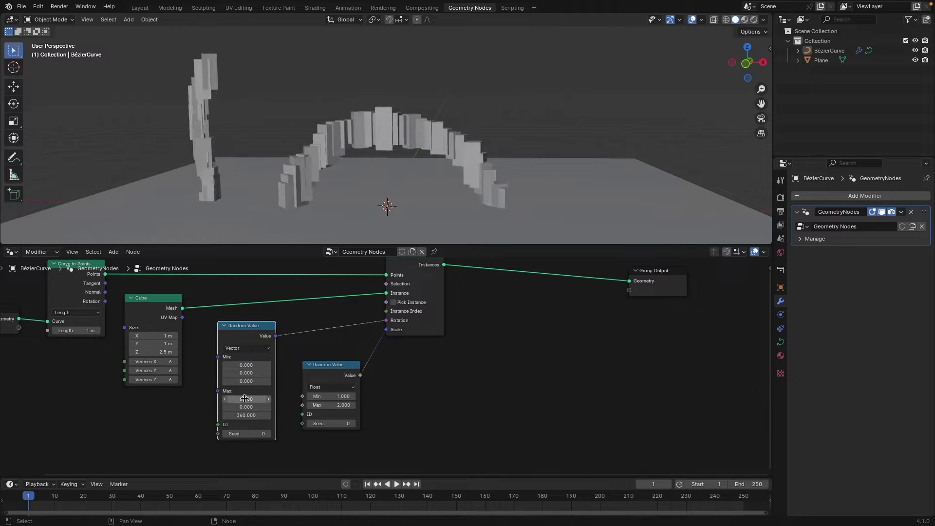
Step: Try a Curve to Points length of about 0.53 m and return it to 1 m
middle_click_drag(454, 118, 408, 153)
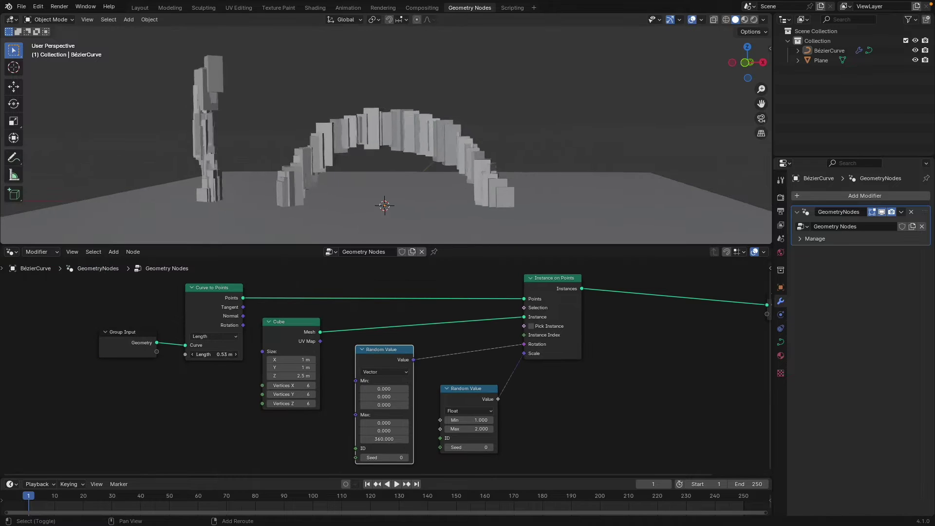
mouse_move(214, 354)
left_mouse_down("shift")
mouse_move(228, 354)
mouse_move(215, 354)
left_mouse_up("shift")
Step: In Edit Mode, draw a nearly vertical curve beside the arch, opposite the existing pillar
key("Tab")
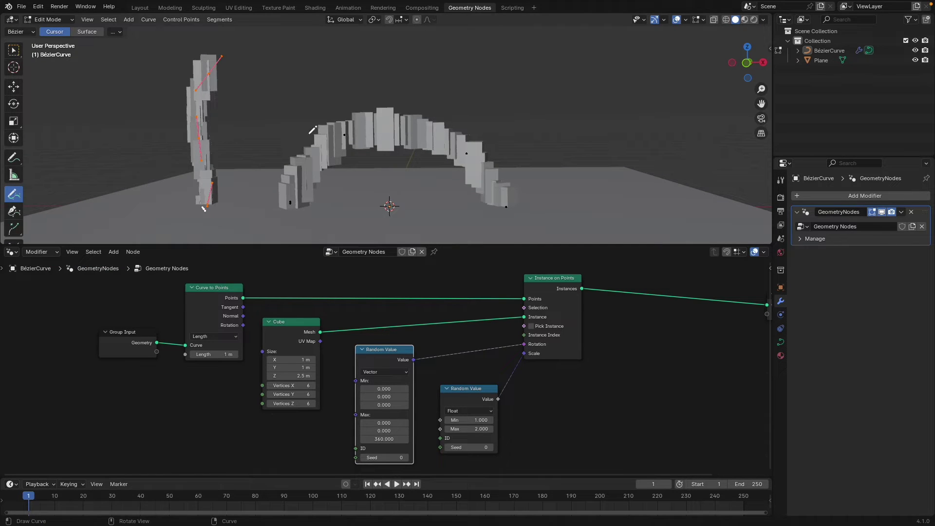
left_click_drag(586, 217, 571, 77)
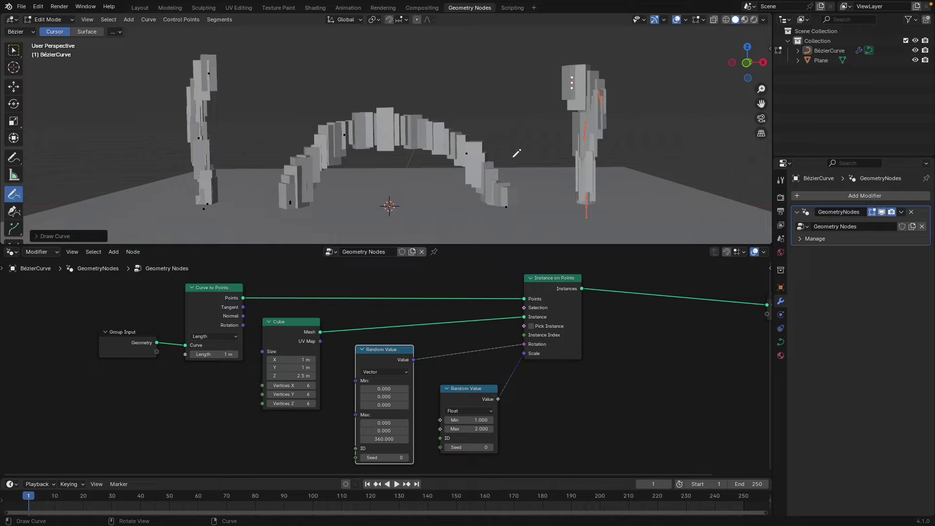
mouse_move(502, 150)
middle_mouse_down()
mouse_move(459, 150)
mouse_move(512, 146)
middle_mouse_up()
key("Tab")
key("Tab")
Step: Try drawing a short curve along the ground beneath the arch, and undo it
left_click_drag(369, 210, 407, 208)
mouse_move(407, 208)
middle_mouse_down()
mouse_move(458, 200)
mouse_move(424, 190)
mouse_move(433, 185)
middle_mouse_up()
key("ctrl+z")
Step: Raise the maximum of the float Random Value that drives the instance scale to 2.74
middle_click_drag(468, 380, 422, 370, "shift")
left_click_drag(422, 419, 446, 419)
middle_click_drag(408, 342, 386, 361)
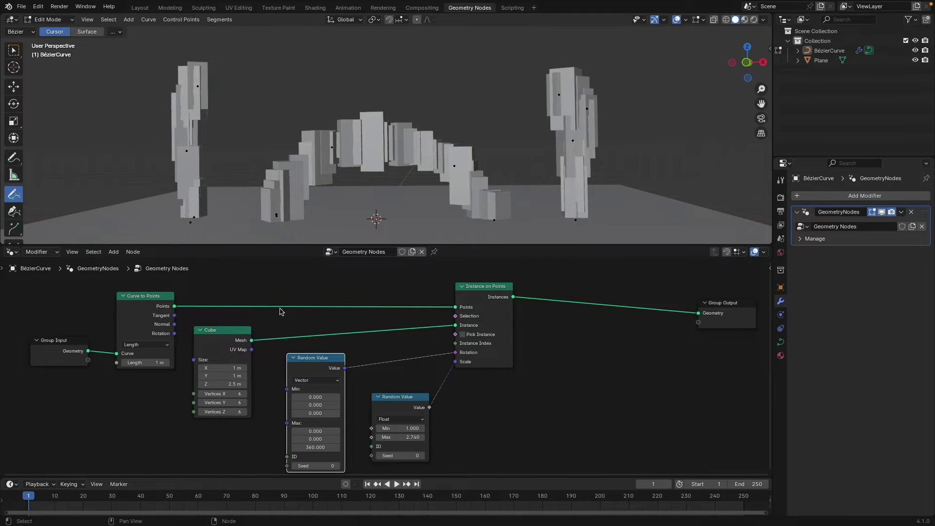
Step: Move the Cube node slightly upward in the node tree
mouse_move(216, 341)
left_mouse_down()
mouse_move(221, 320)
mouse_move(220, 328)
left_mouse_up()
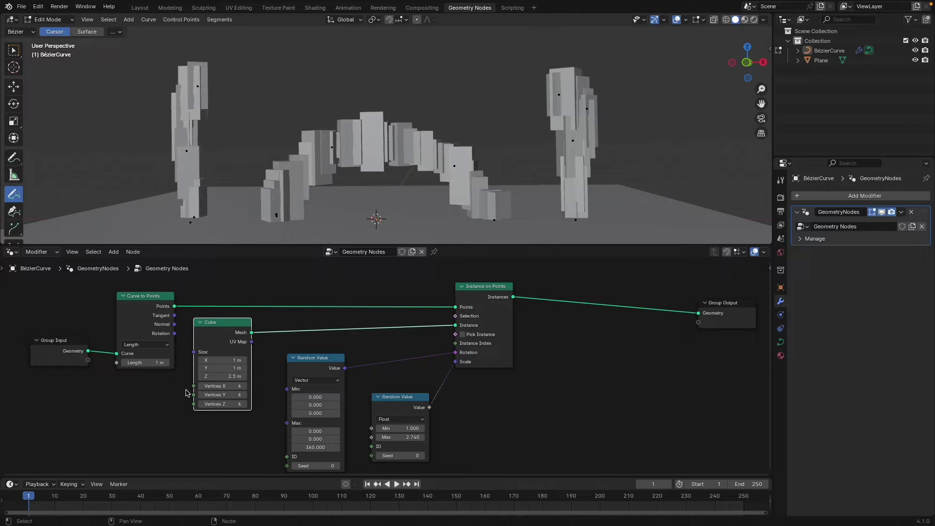
scroll(399, 365, "down", 3)
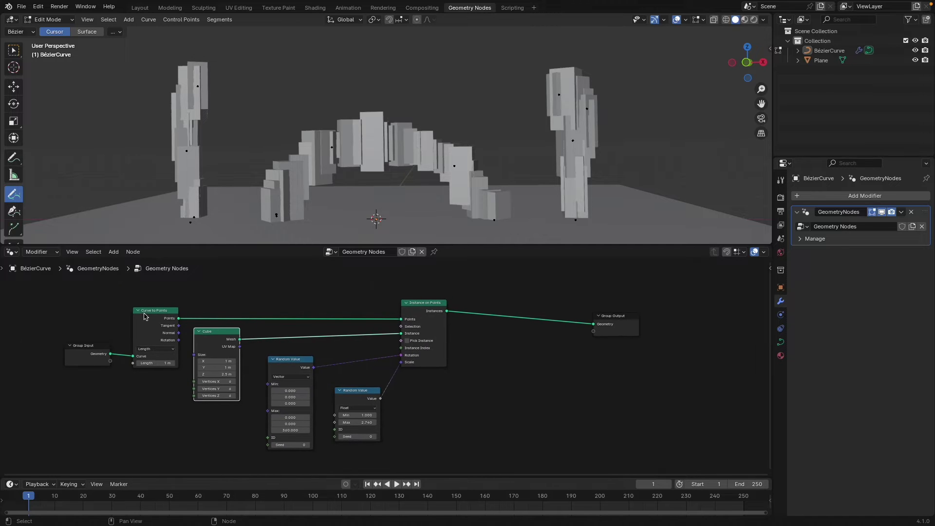
Step: Move the nodes feeding Group Output away from it and shift Group Output outward to free space after Instance on Points
left_click_drag(46, 293, 467, 434)
left_click_drag(430, 322, 380, 317)
left_click_drag(624, 320, 707, 304)
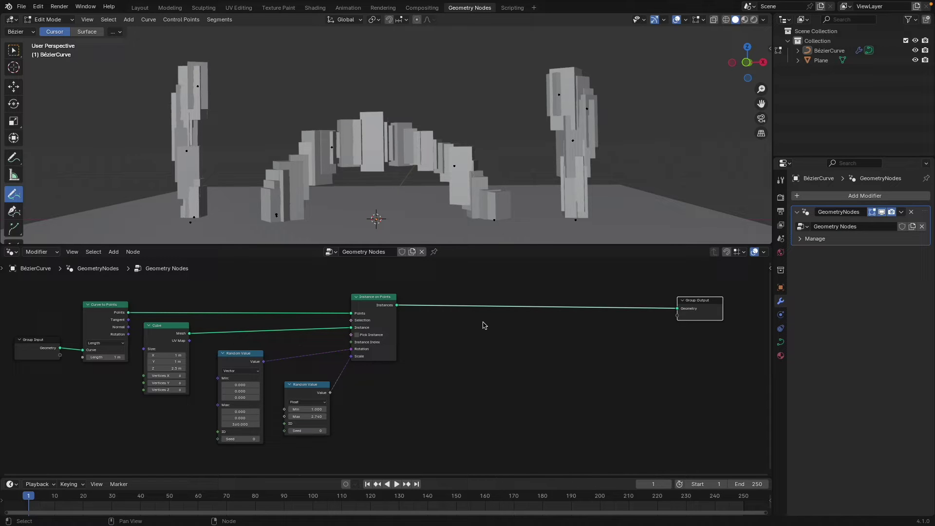
Step: Insert a Realize Instances node between Instance on Points and Group Output
key("shift+a")
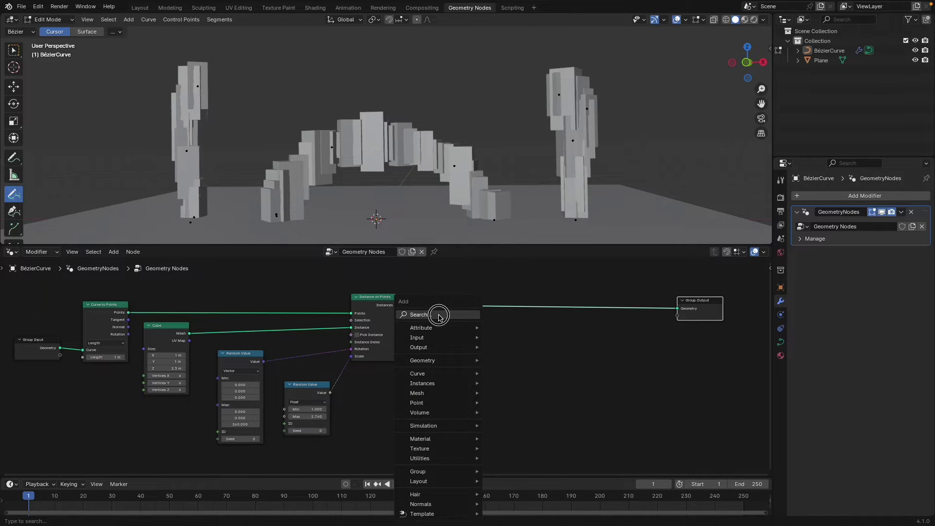
type("real")
key("Return")
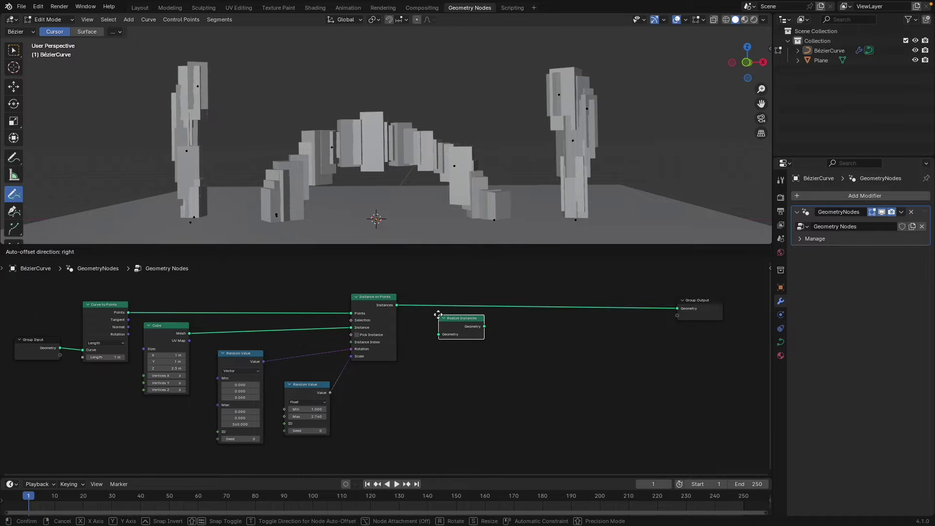
left_click(423, 302)
Step: Insert a Mesh to Volume node between Realize Instances and Group Output
middle_click_drag(516, 406, 496, 421)
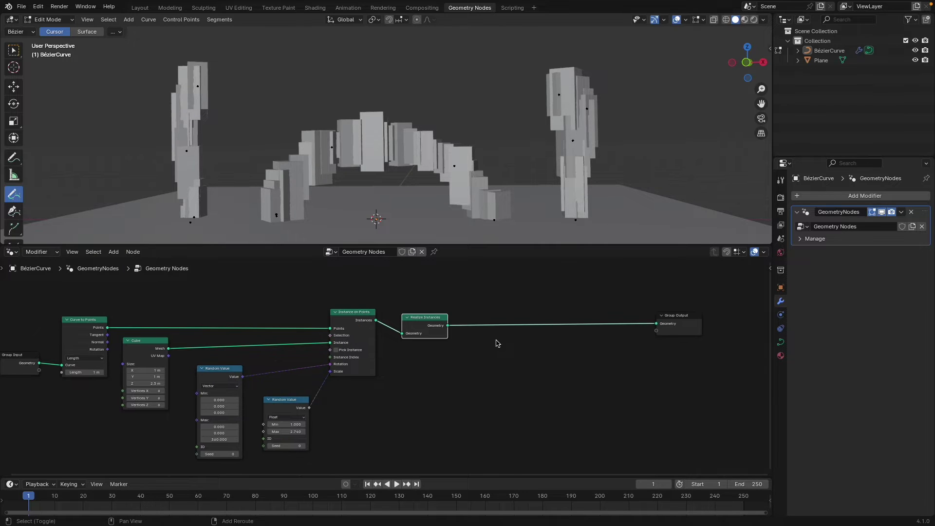
key("shift+a")
type("mesh to vol")
key("Return")
left_click(471, 313)
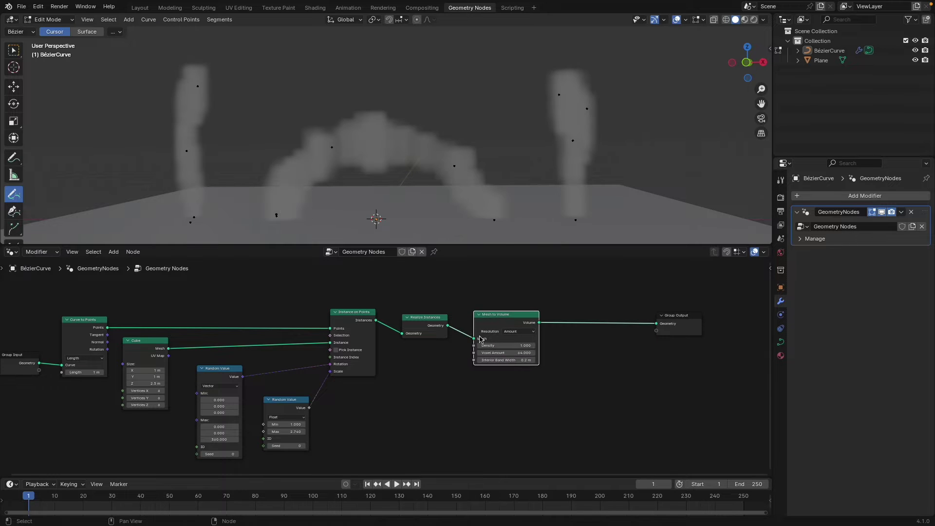
Step: Set the Mesh to Volume density to 3 and move the node slightly closer to Realize Instances
scroll(550, 336, "up", 2)
double_click(550, 335)
type("3")
key("Return")
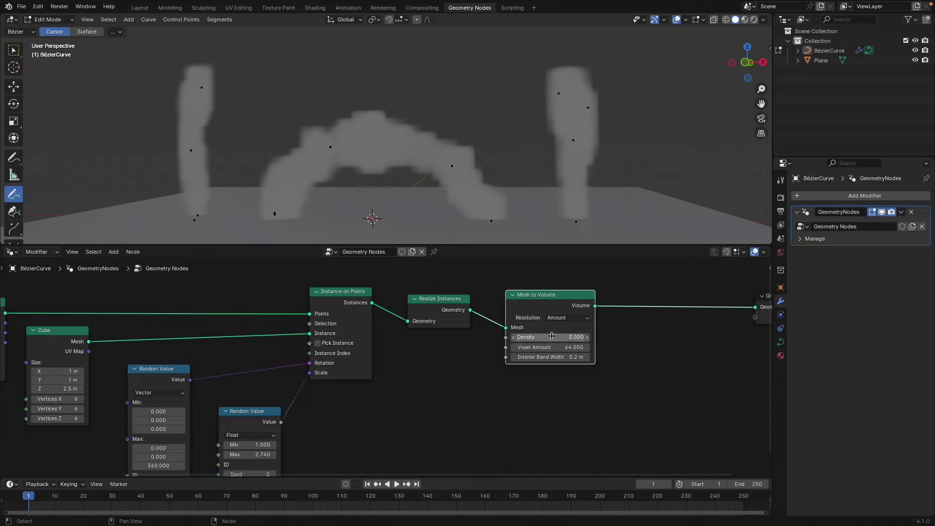
left_click_drag(531, 298, 517, 301)
left_click(525, 350)
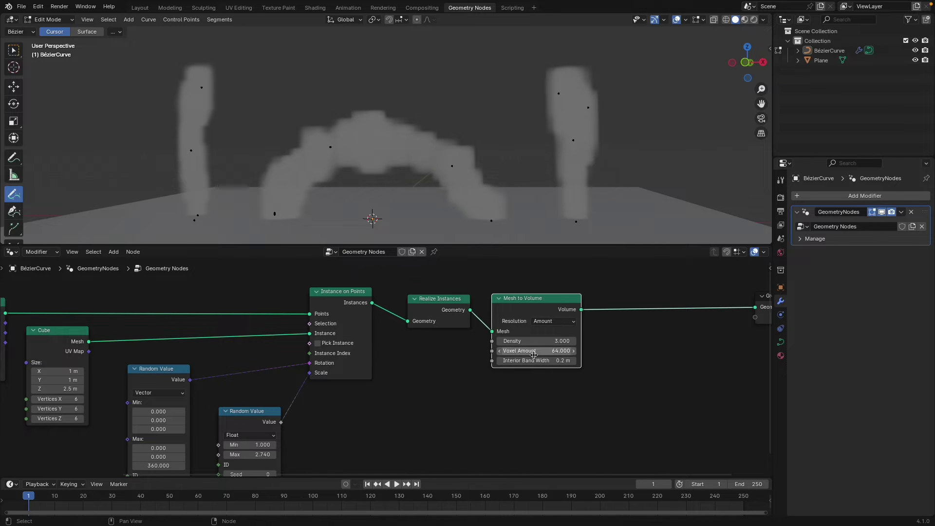
left_click(521, 335)
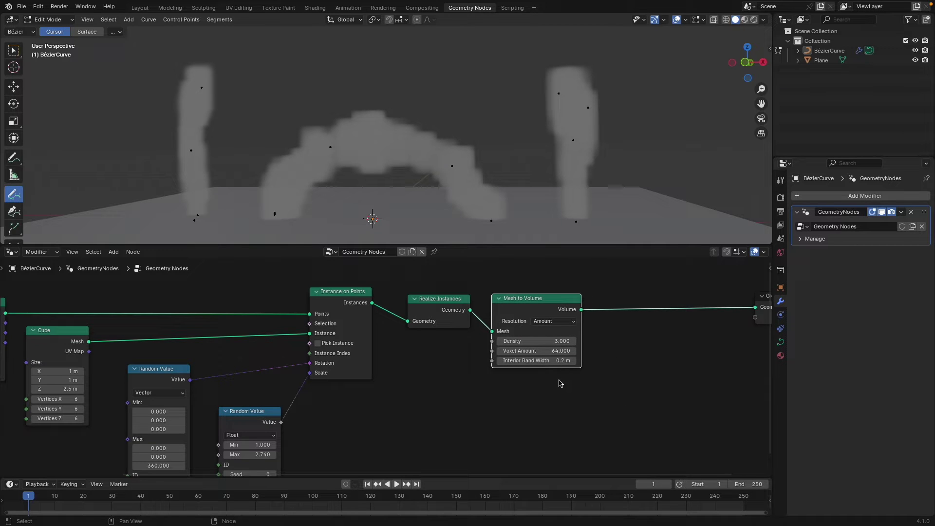
Step: Try Mesh to Volume voxel amounts of 250, 3 and 10, and return the value to 64
left_click(548, 354)
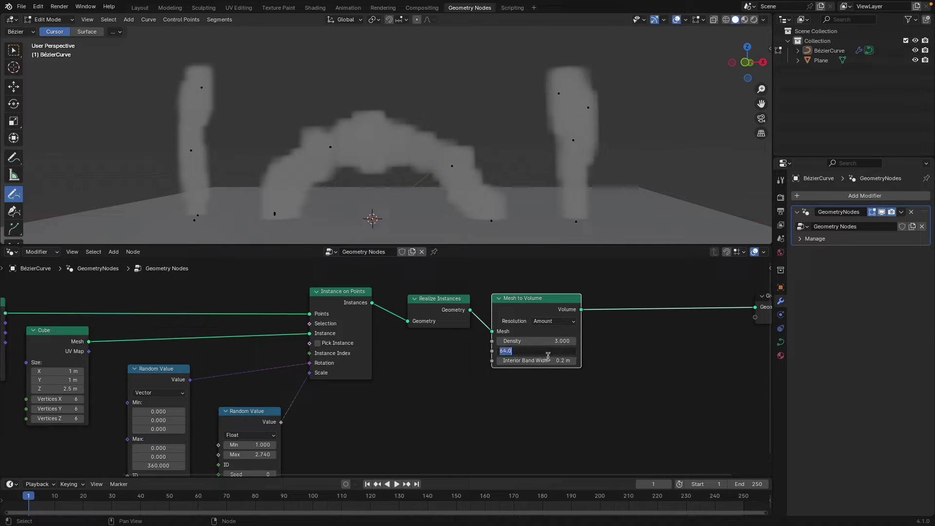
type("250")
key("Return")
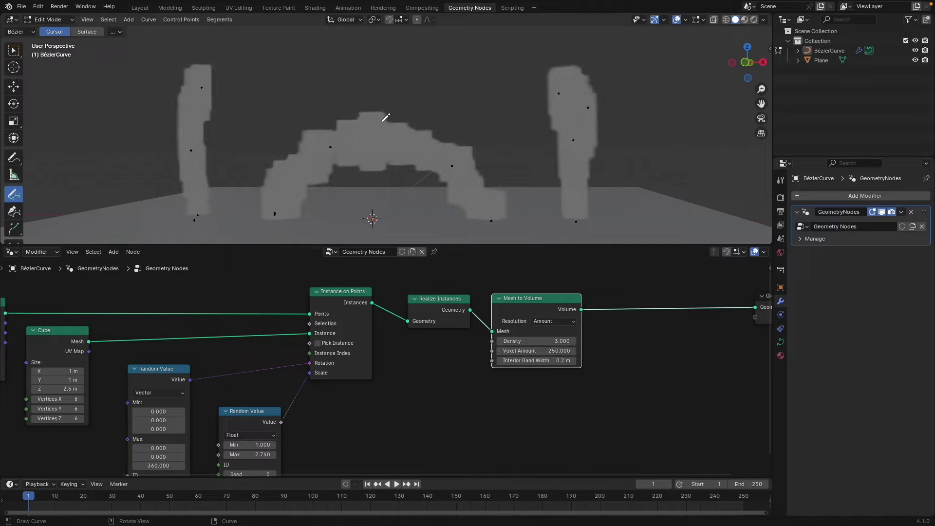
left_click(540, 351)
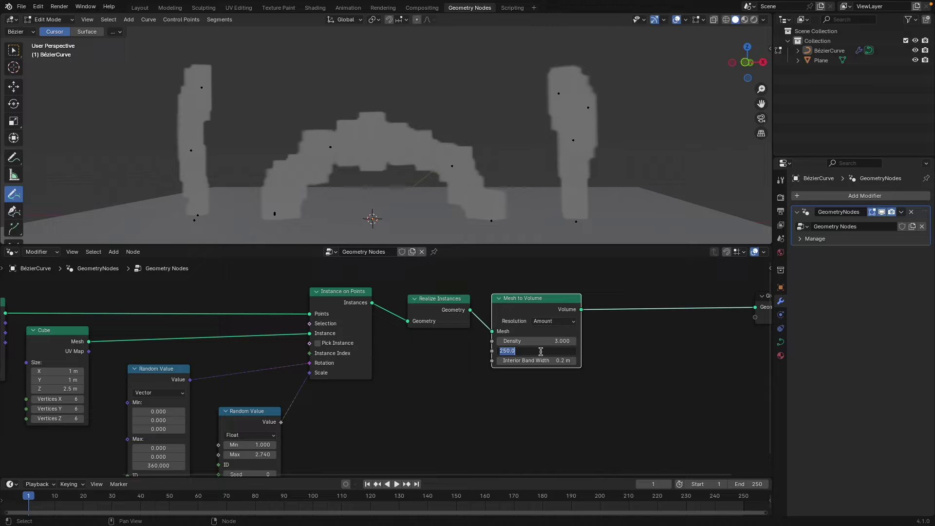
type("3")
key("Return")
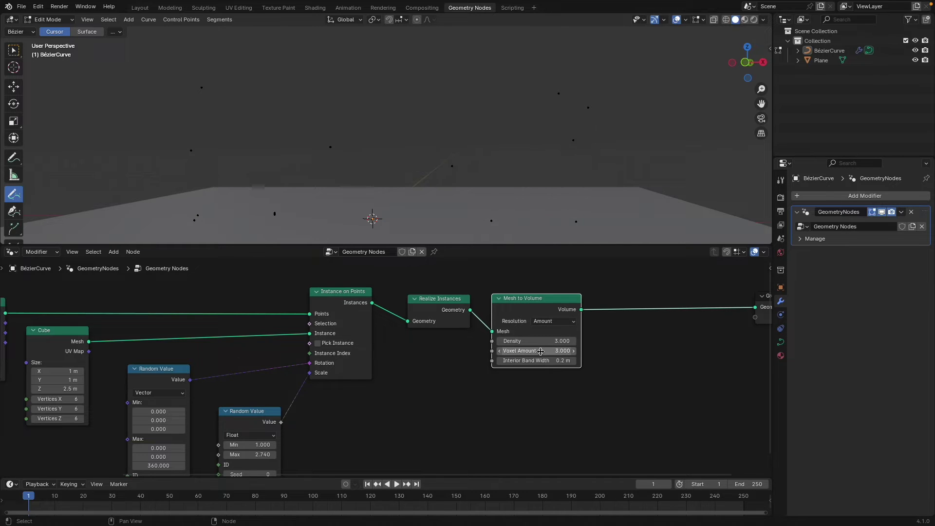
left_click(541, 351)
type("10")
key("Return")
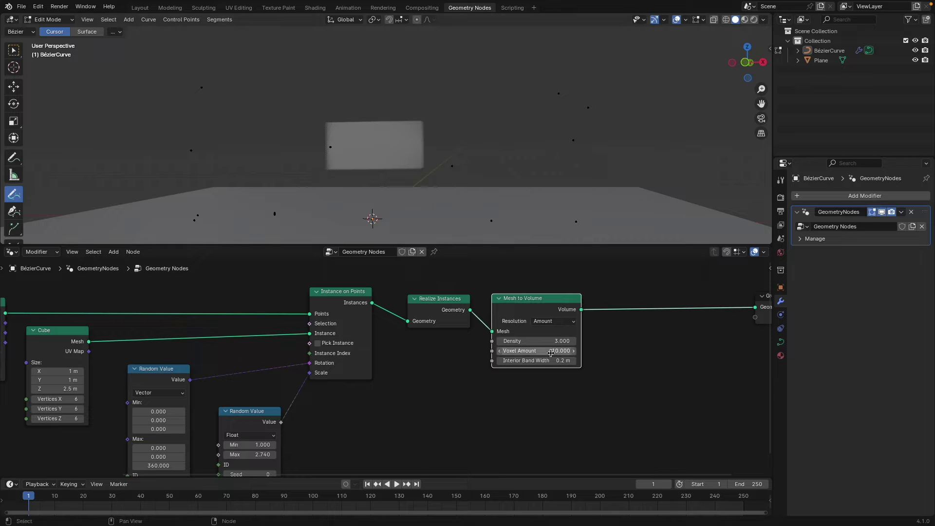
left_click(550, 351)
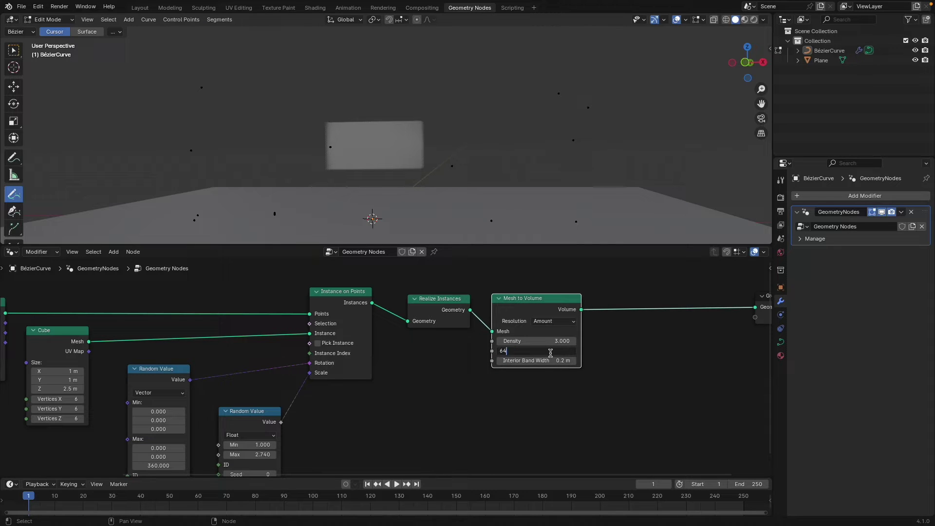
type("64")
key("Return")
Step: Insert a Volume to Mesh node between Mesh to Volume and Group Output
scroll(503, 449, "down", 2)
middle_click_drag(532, 403, 412, 421)
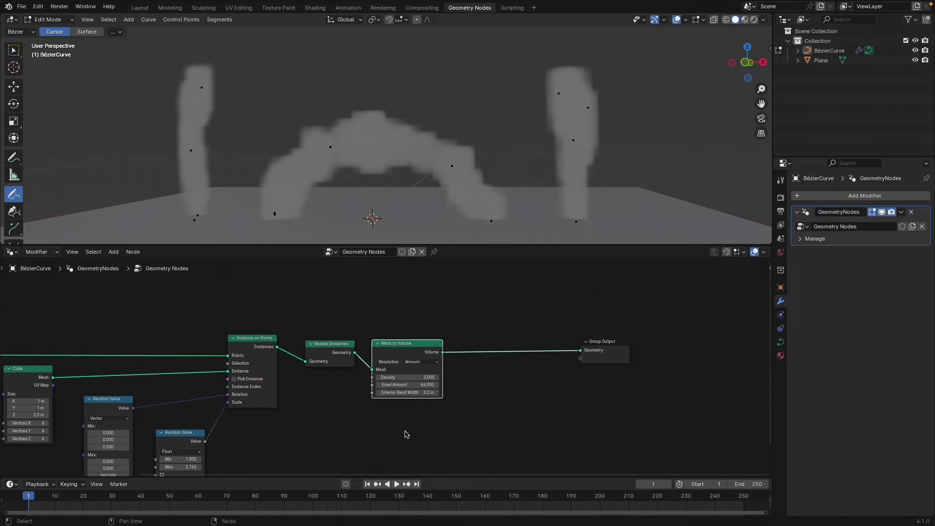
key("shift+a")
type("volu")
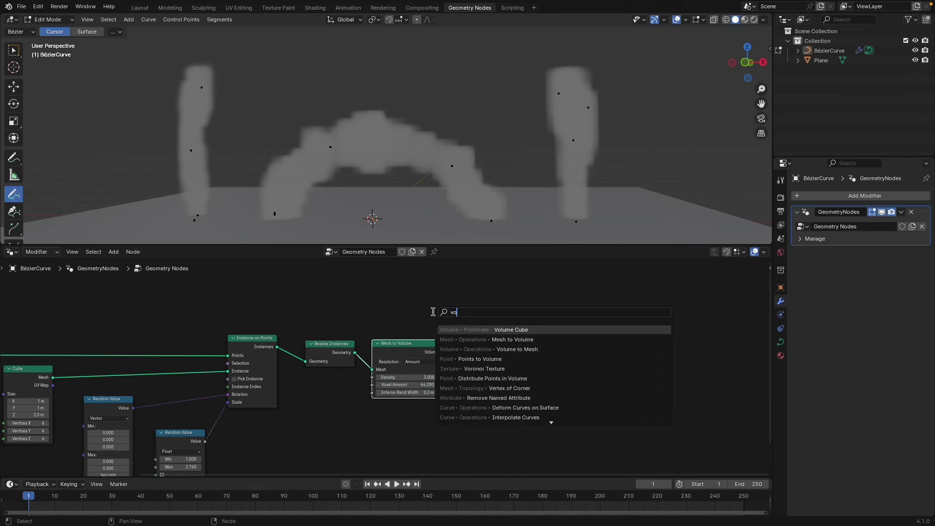
key("Down")
key("Down")
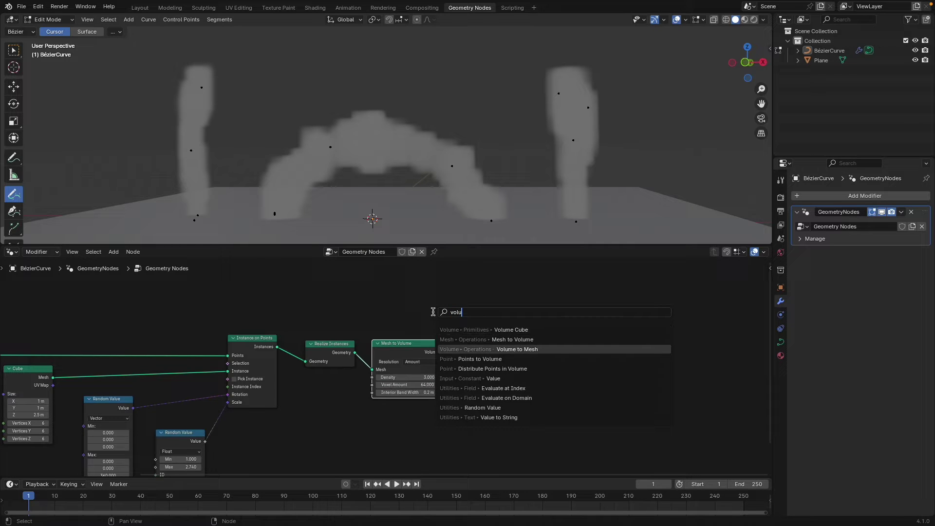
key("Return")
left_click(475, 331)
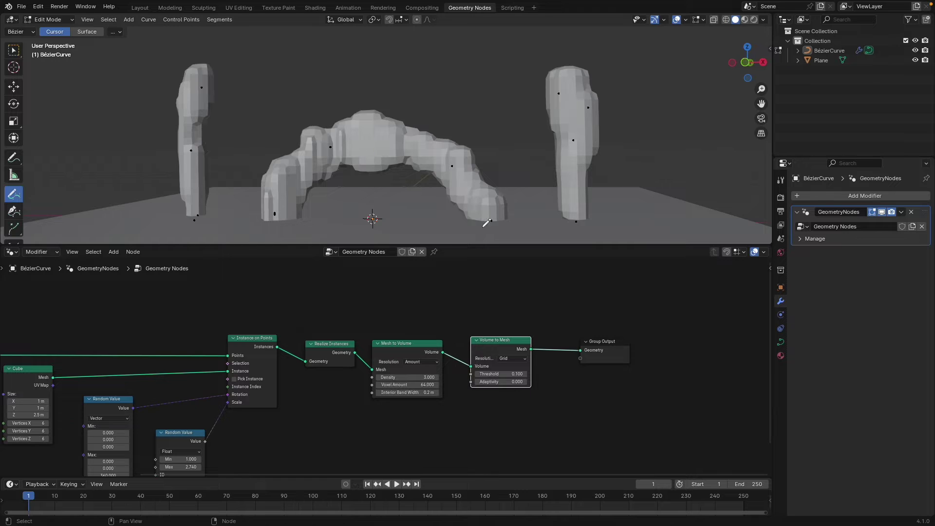
Step: Try the Amount and Size resolution modes on the Volume to Mesh node
mouse_move(492, 209)
middle_mouse_down()
mouse_move(464, 188)
mouse_move(490, 195)
mouse_move(438, 192)
mouse_move(475, 123)
middle_mouse_up()
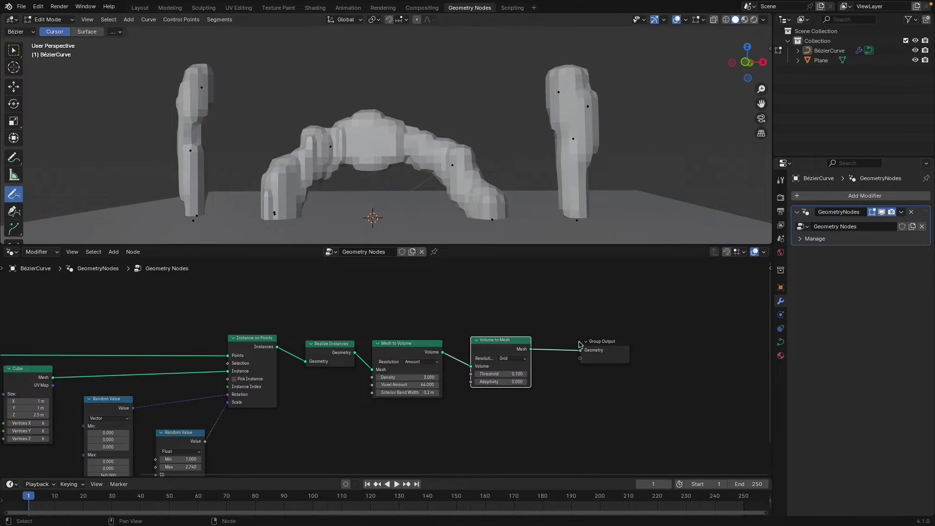
scroll(591, 347, "up", 3)
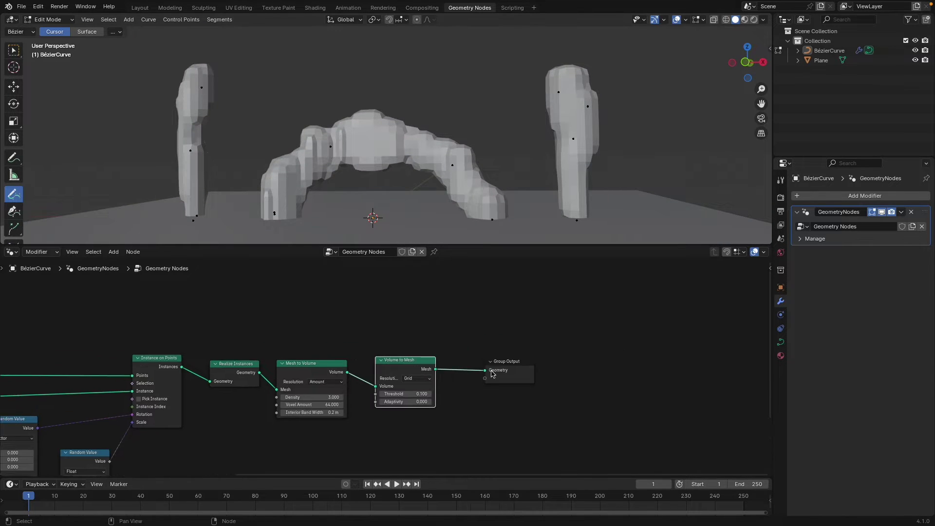
left_click(428, 383)
left_click(425, 404)
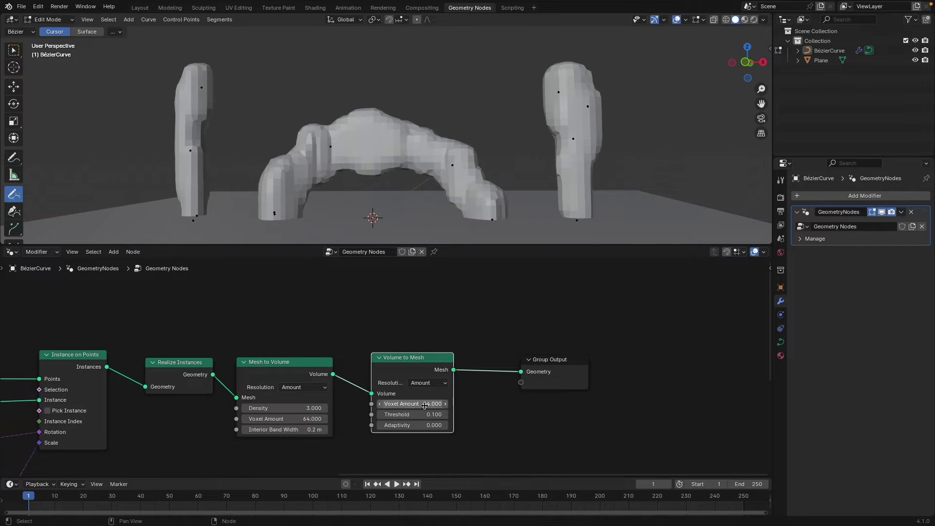
left_click(427, 383)
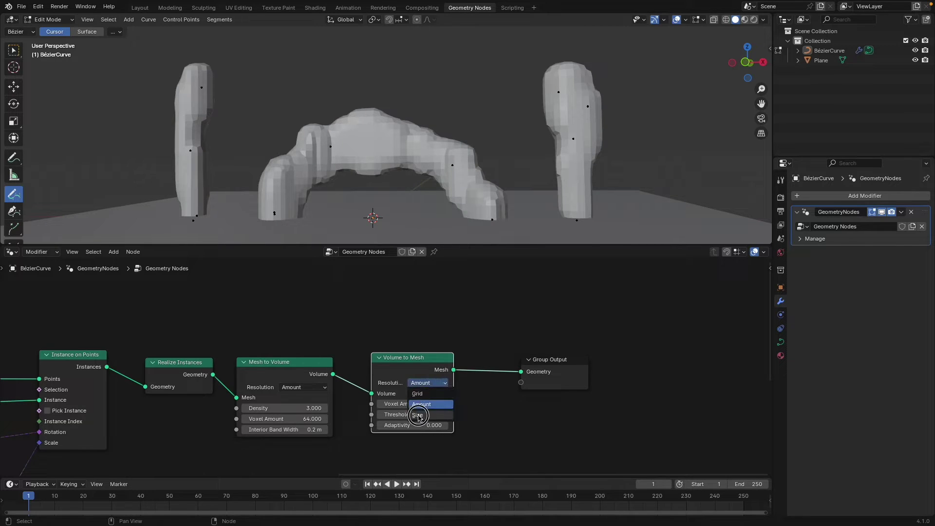
left_click(418, 413)
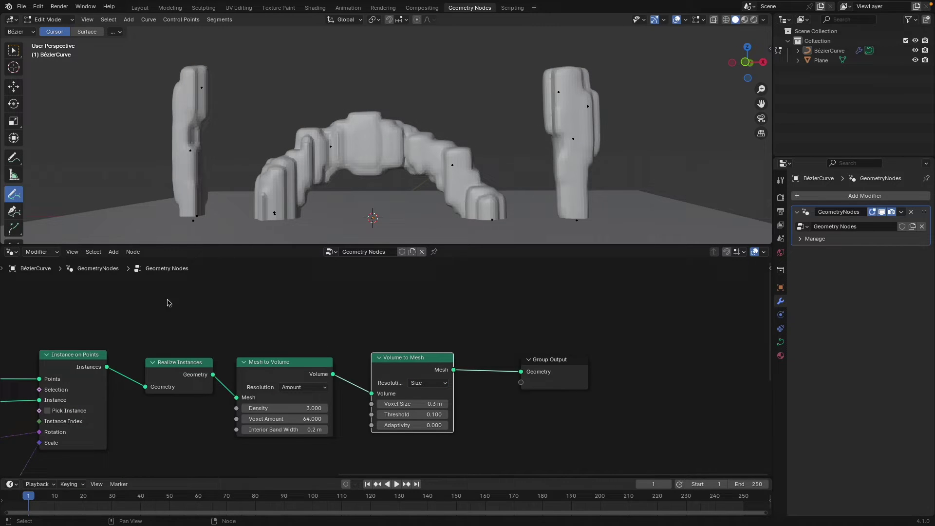
Step: Set the Volume to Mesh resolution mode to Amount with a voxel amount of 120
left_click(428, 383)
left_click(412, 404)
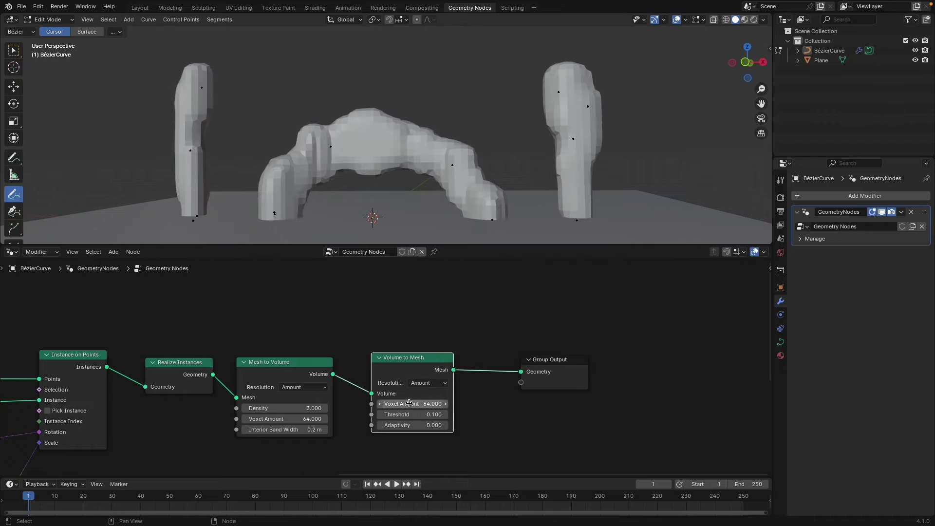
left_click(409, 404)
type("120")
key("Return")
middle_click_drag(516, 141, 507, 177)
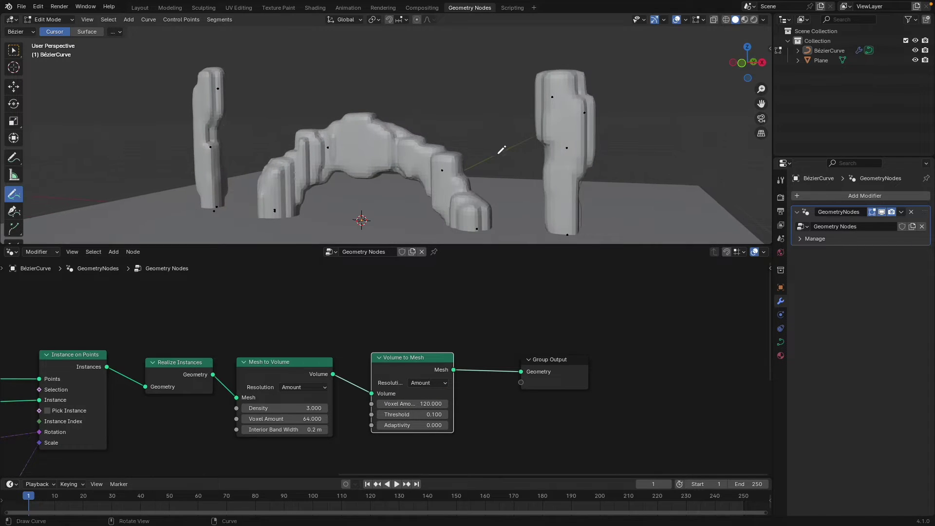
Step: Move Group Output farther away and insert a Triangulate node between Volume to Mesh and Group Output
left_click_drag(545, 362, 767, 372)
middle_click_drag(512, 411, 430, 393)
key("shift+a")
left_click(389, 315)
type("tra")
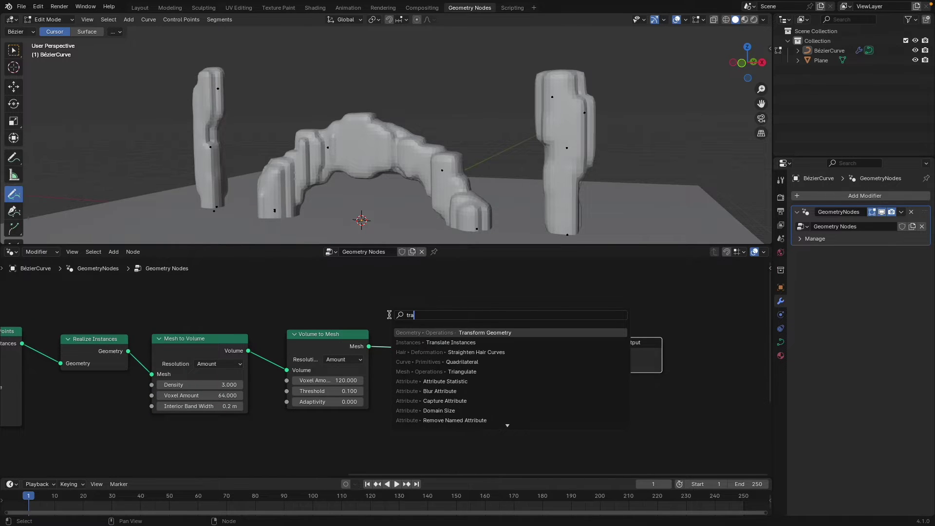
key("BackSpace")
type("ian")
key("Return")
left_click(389, 315)
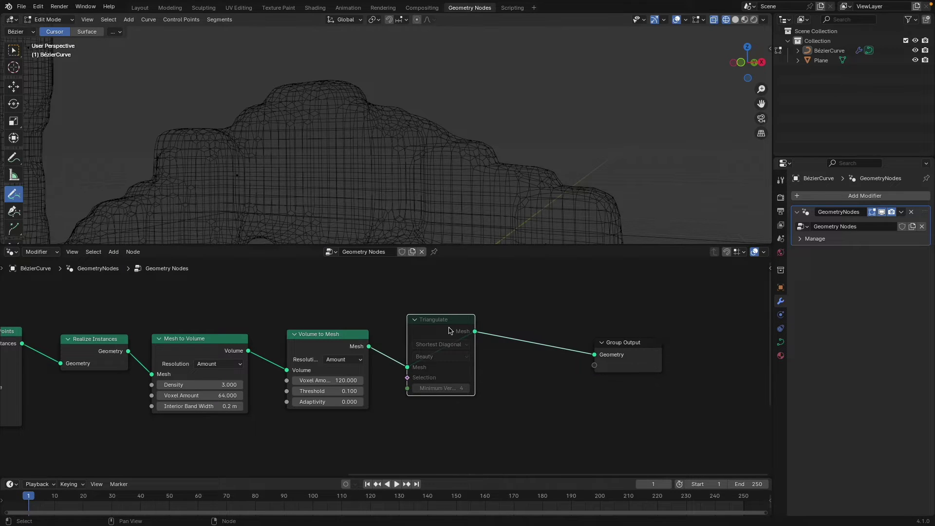
Step: Unmute the Triangulate node to check the triangulated wireframe, and return the viewport to solid shading
key("m")
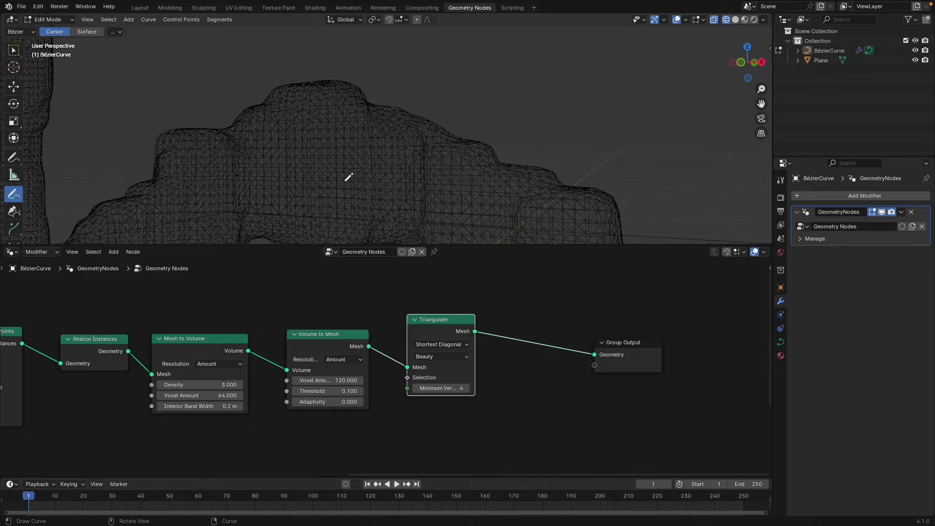
scroll(463, 147, "down", 5)
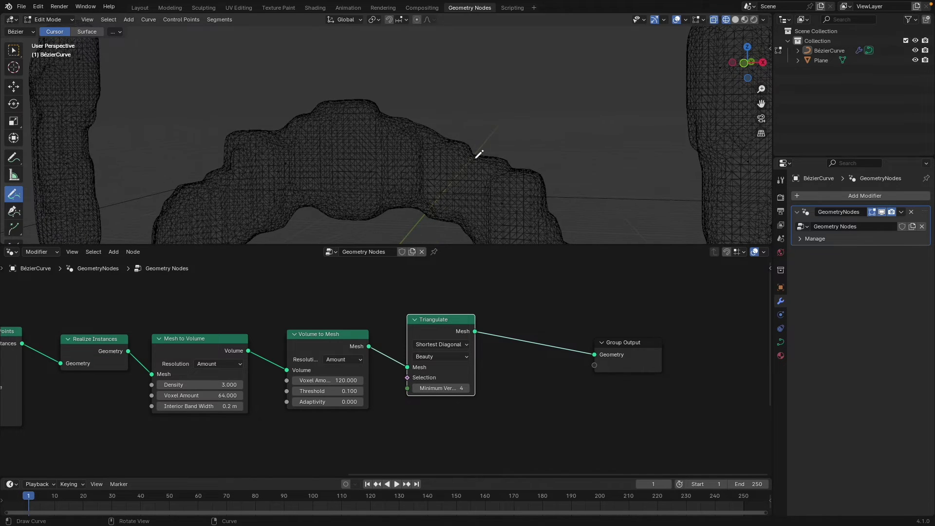
left_click(736, 20)
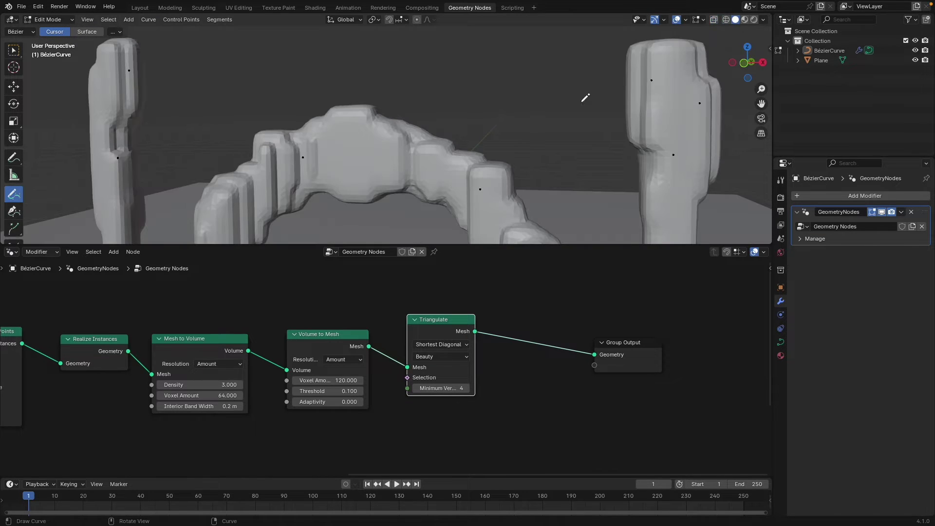
Step: Move Group Output farther from the chain and place the Triangulate node closer to Volume to Mesh
scroll(507, 126, "down", 1)
middle_click_drag(503, 410, 411, 420)
left_click_drag(541, 349, 674, 324)
left_click_drag(350, 339, 331, 355)
middle_click_drag(439, 357, 407, 368)
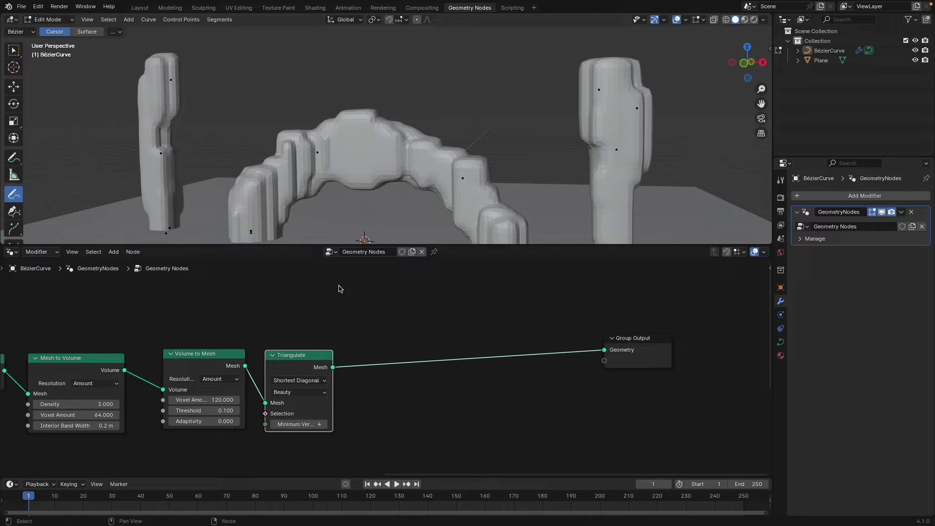
Step: Insert a Merge by Distance node between Triangulate and Group Output
middle_click_drag(369, 339, 342, 335)
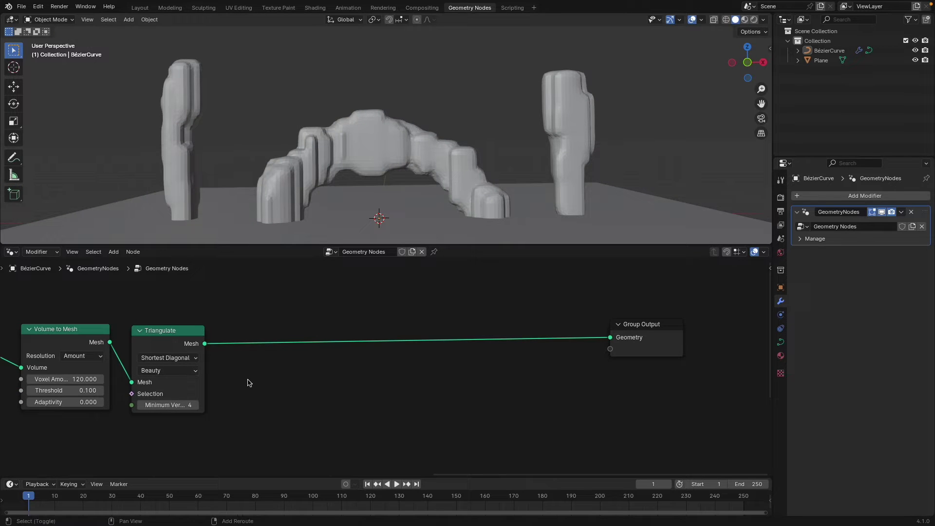
key("shift+a")
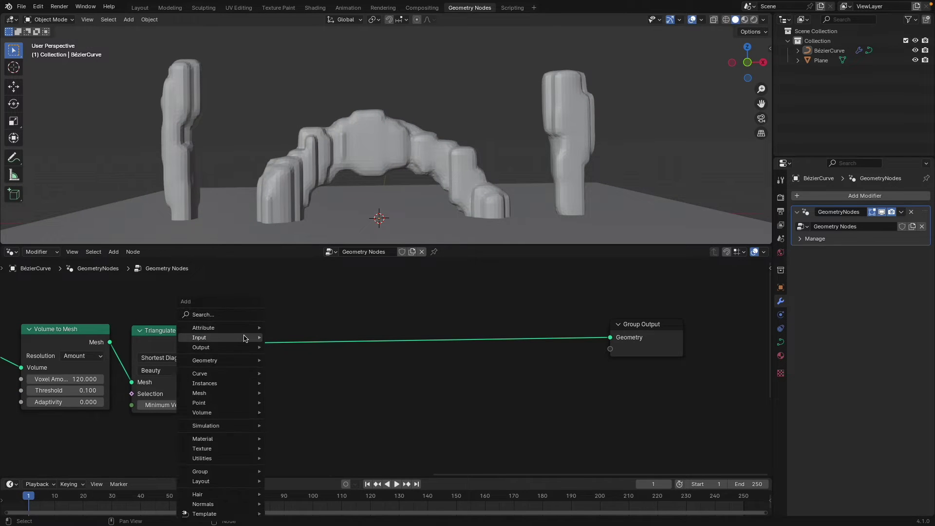
left_click(237, 310)
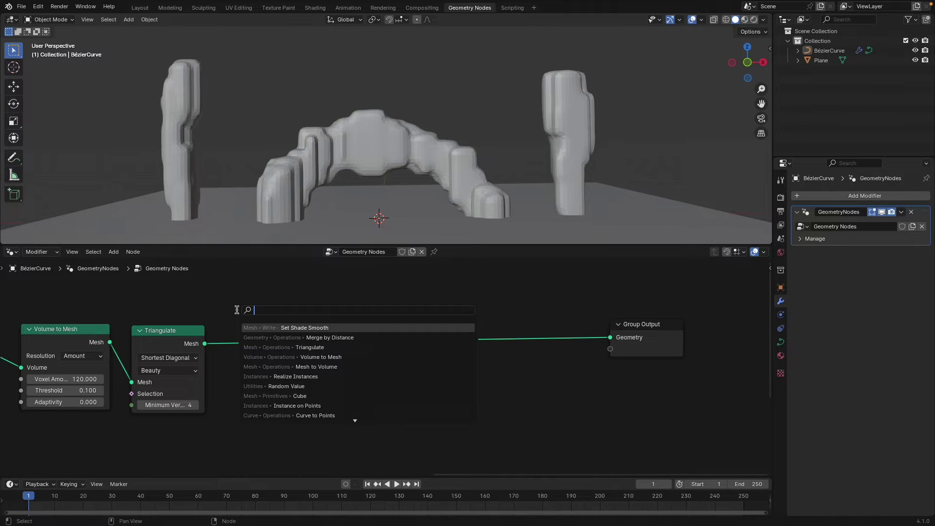
type("merge")
key("Return")
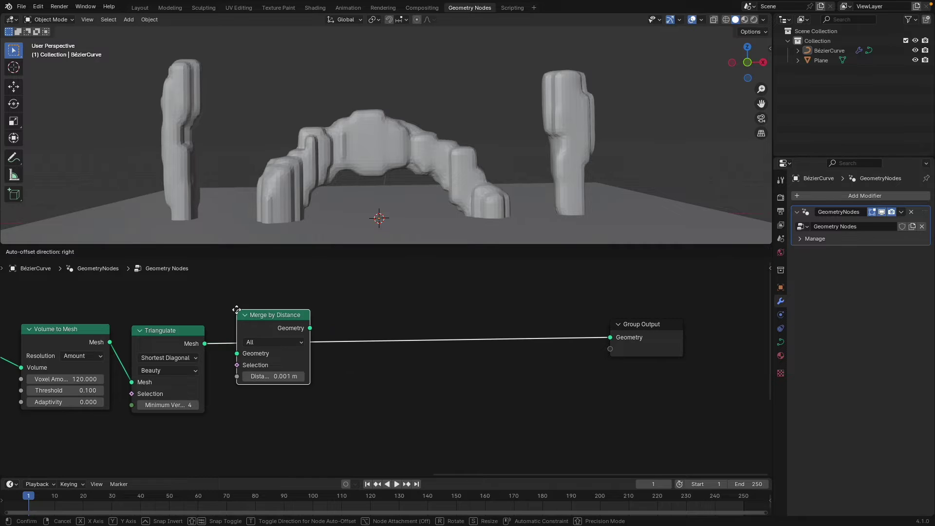
left_click(237, 310)
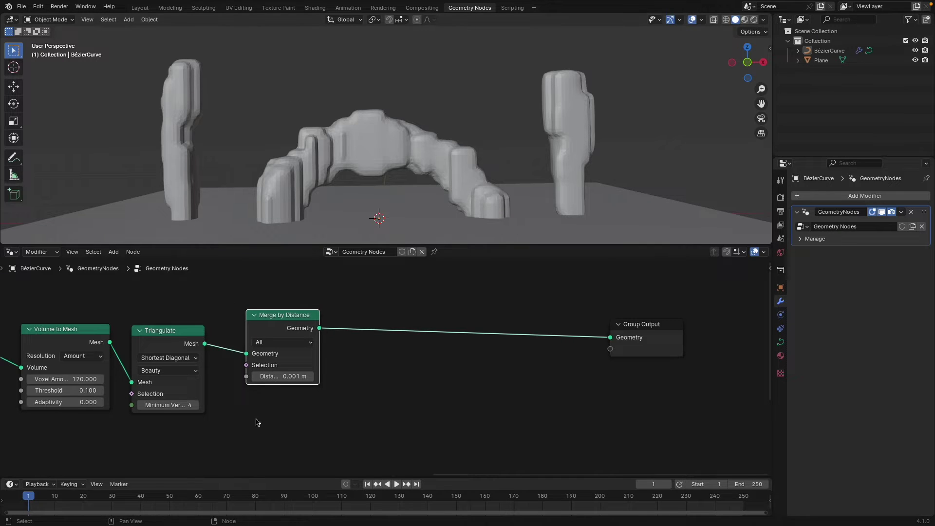
Step: Try Merge by Distance distances of 0.3 m and 0.5 m on the cliff mesh
scroll(257, 422, "up", 1)
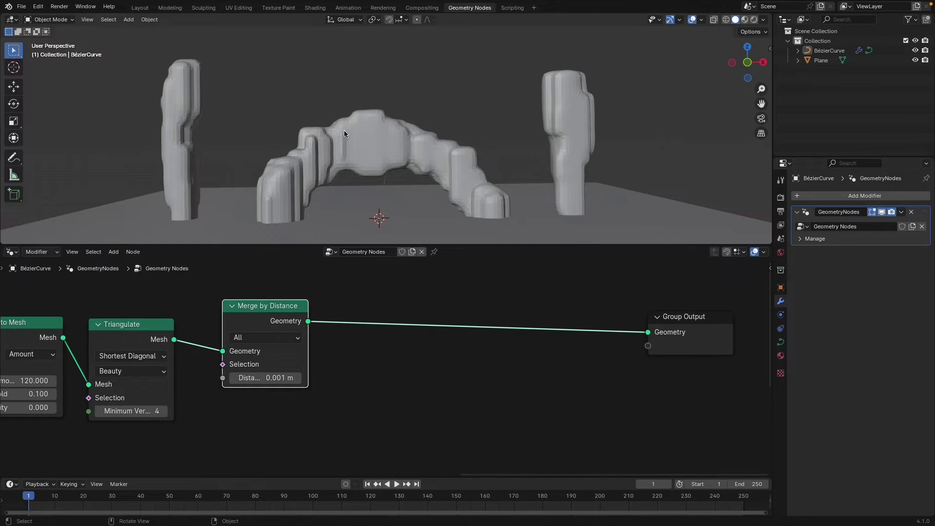
left_click(262, 378)
type(".3")
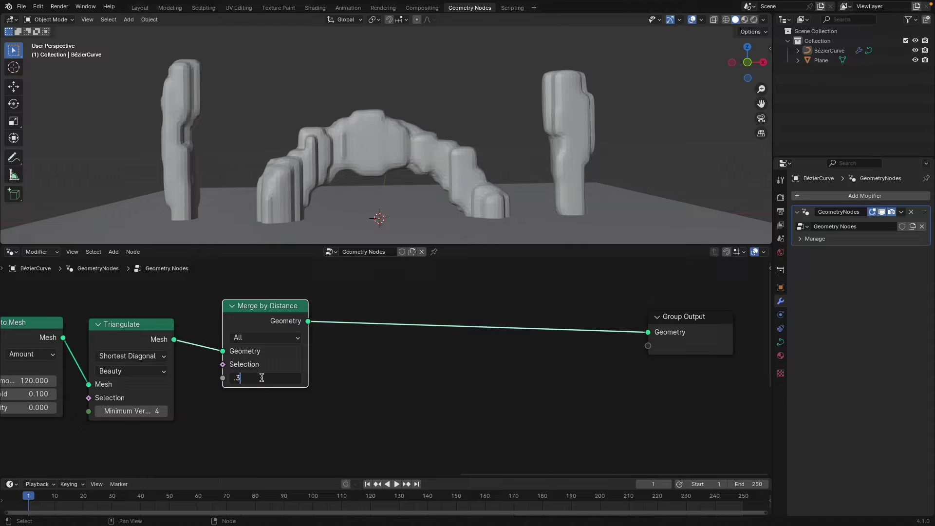
key("Return")
left_click(262, 378)
type(".5")
key("Return")
scroll(377, 242, "up", 1)
middle_click_drag(384, 207, 354, 212)
mouse_move(259, 378)
left_mouse_down("shift")
mouse_move(284, 378)
mouse_move(276, 378)
left_mouse_up("shift")
Step: Set the Merge by Distance distance to 0.45 m and look over the simplified cliffs
left_click(259, 378)
type(".45")
key("Return")
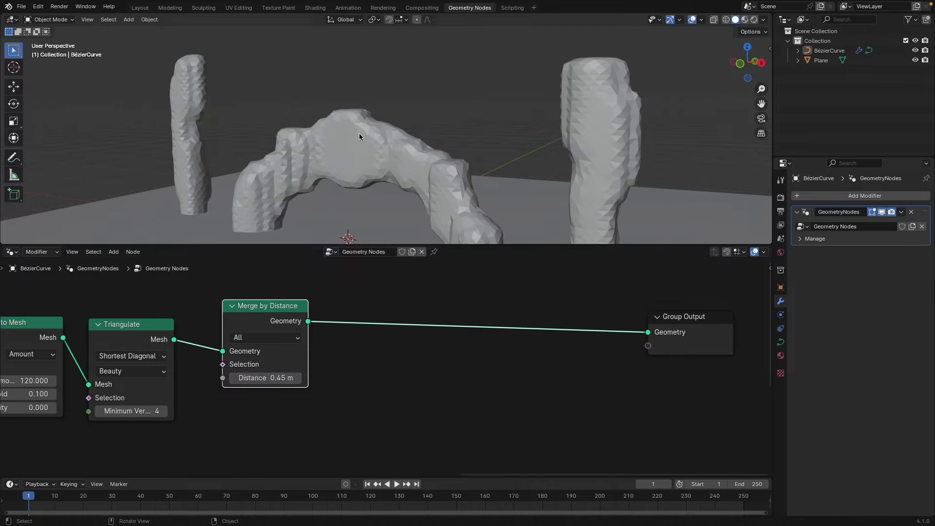
middle_click_drag(363, 136, 407, 138)
middle_click_drag(316, 181, 405, 147)
scroll(405, 147, "down", 3)
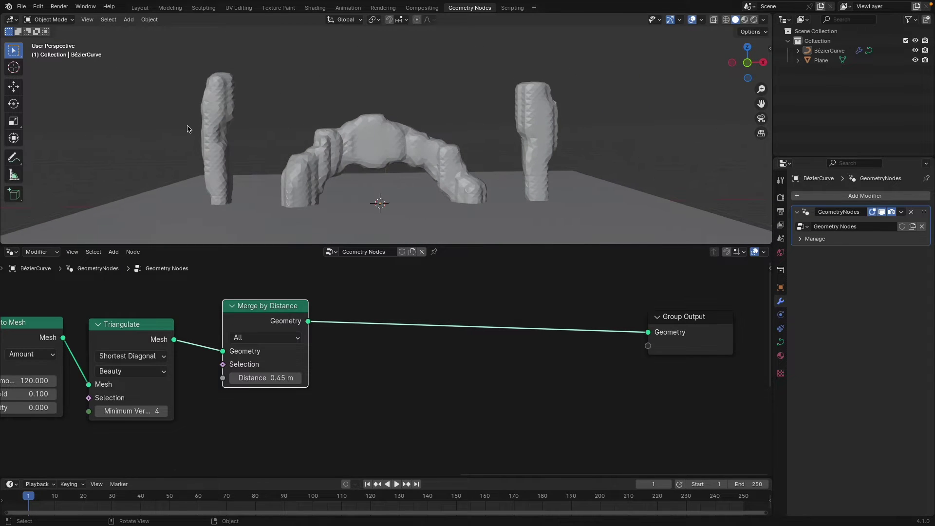
Step: Insert a Set Shade Smooth node between Merge by Distance and Group Output and line it up beside Merge by Distance
middle_click_drag(386, 384, 309, 403)
scroll(301, 411, "up", 1)
key("shift+a")
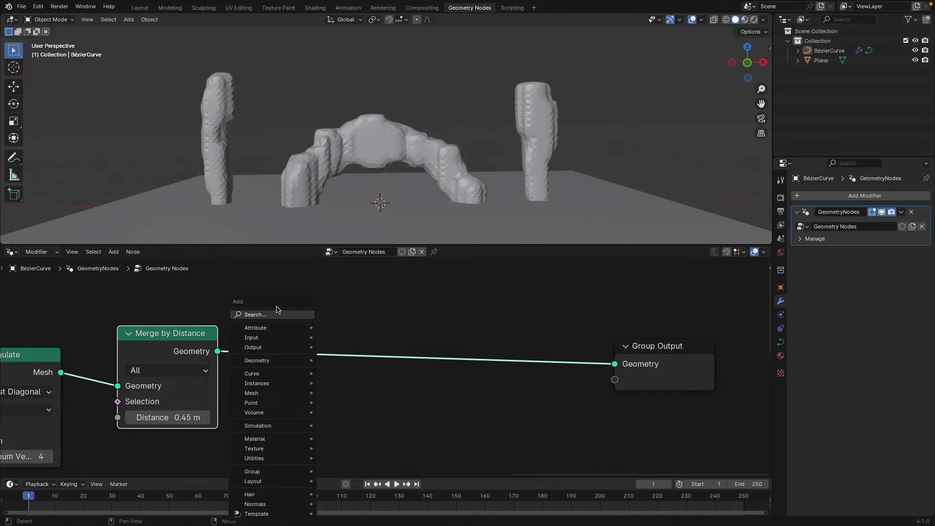
type("set sha")
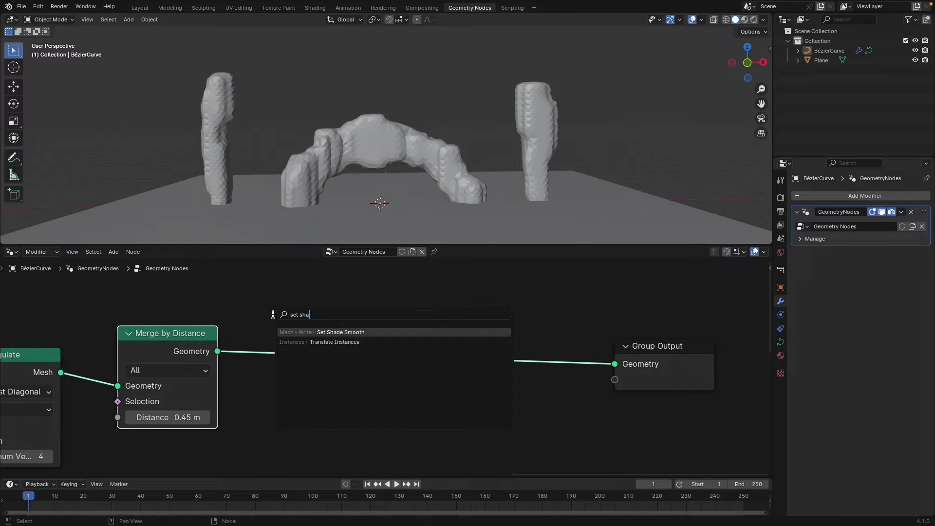
key("Return")
left_click(273, 314)
mouse_move(404, 122)
middle_mouse_down()
mouse_move(356, 123)
mouse_move(358, 132)
mouse_move(417, 130)
middle_mouse_up()
scroll(417, 130, "down", 1)
scroll(434, 377, "down", 1)
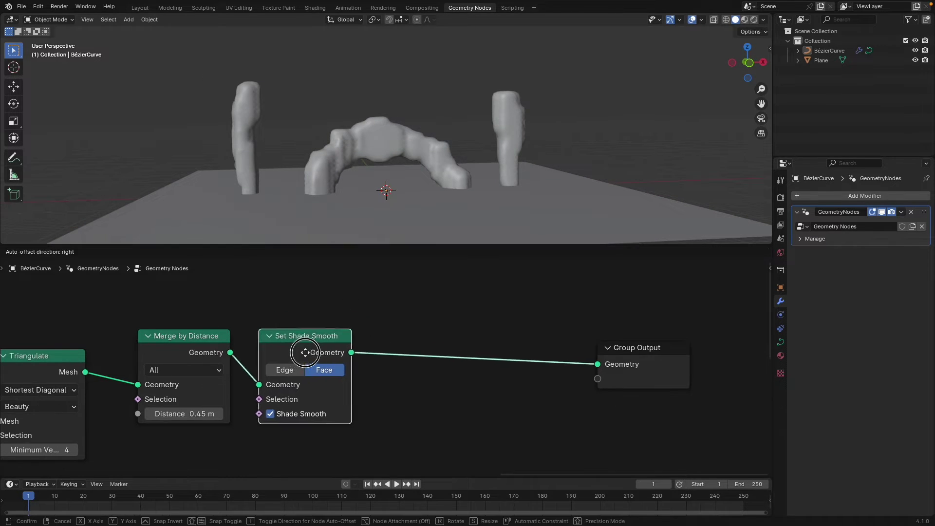
left_click(305, 353)
mouse_move(380, 381)
middle_mouse_down()
mouse_move(401, 336)
mouse_move(370, 377)
middle_mouse_up()
scroll(411, 338, "up", 1)
middle_click_drag(328, 147, 303, 148)
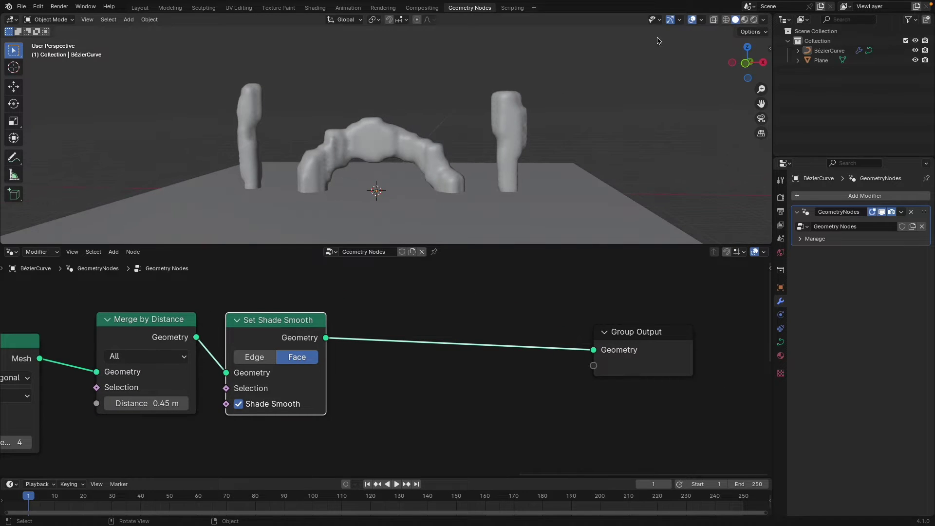
Step: Inspect the merged mesh's wireframe and the smooth-shaded cliffs up close
left_click(725, 20)
scroll(419, 142, "up", 5)
middle_click_drag(413, 152, 382, 154)
middle_click_drag(480, 146, 389, 174)
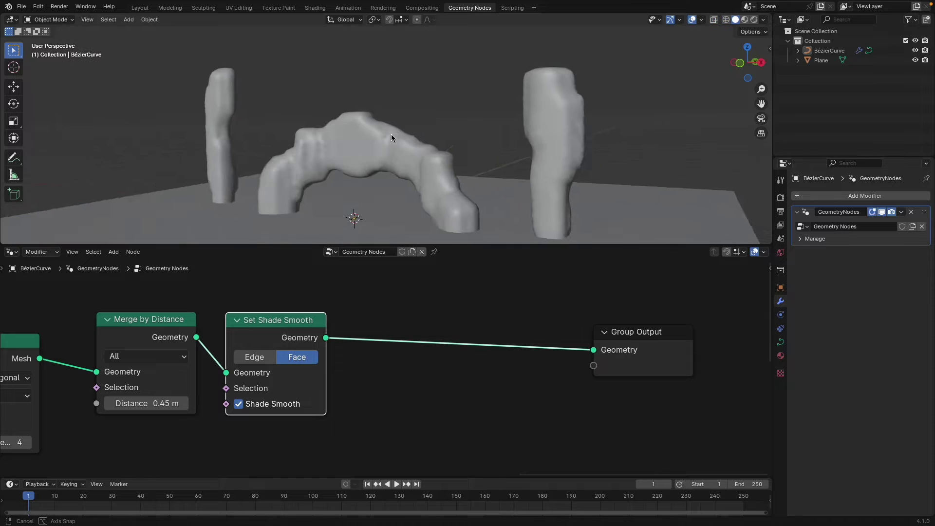
Step: Enter Edit Mode on the curve and move the arch's upper control point up and toward the left pillar
key("Tab")
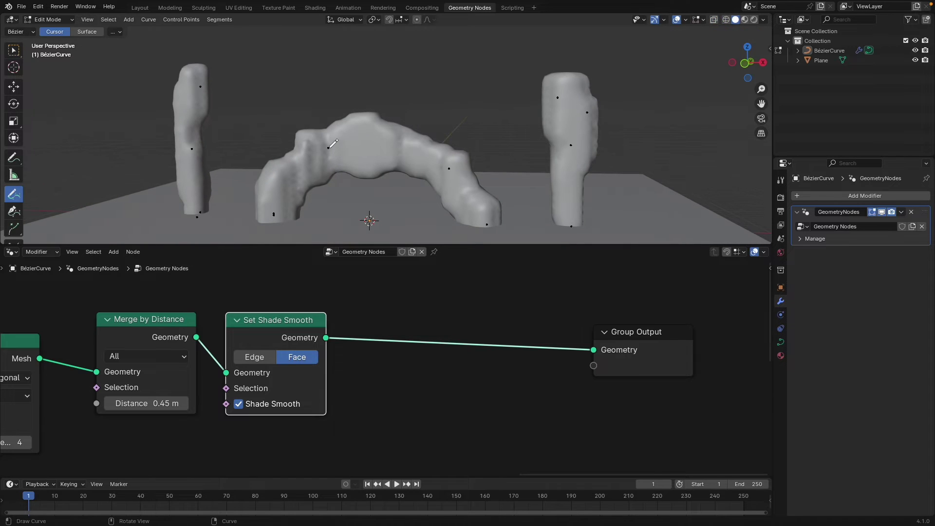
left_click(13, 86)
left_click_drag(283, 99, 346, 184)
key("g")
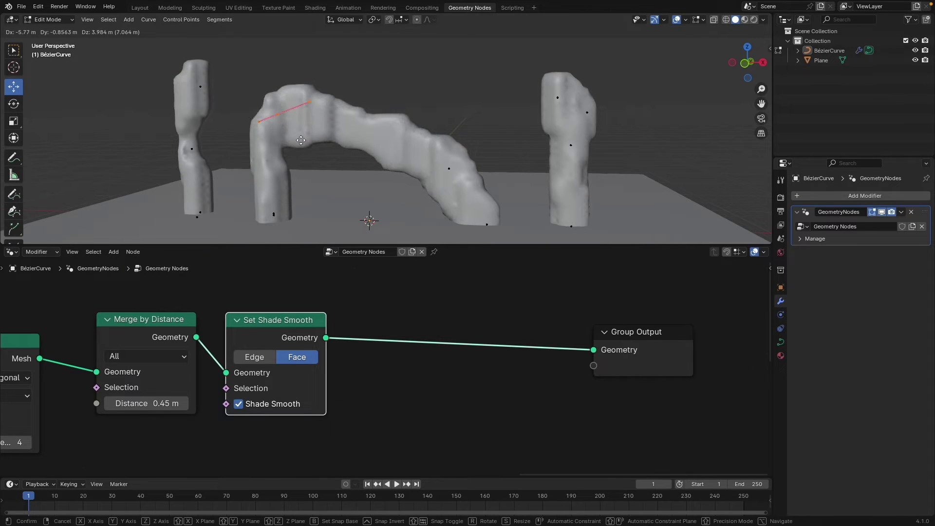
left_click(336, 141)
Step: Select the left pillar's top control point and move it slightly to reshape the pillar's upper end
middle_click_drag(336, 141, 402, 121)
left_click(205, 70)
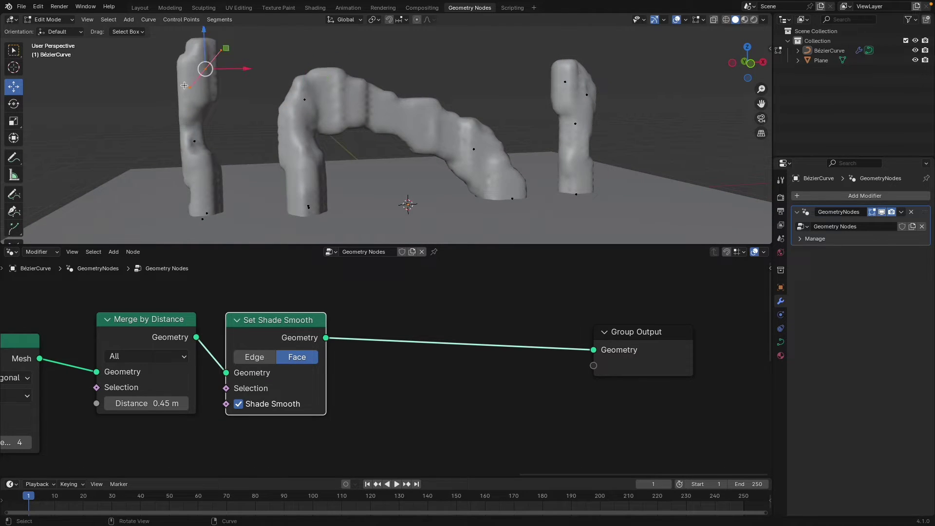
key("g")
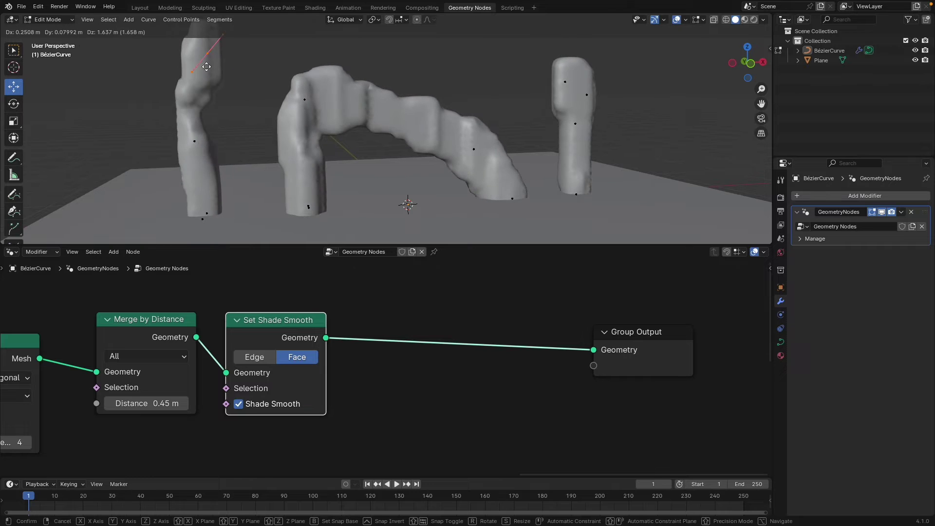
left_click(207, 73)
Step: Draw freehand curves from the middle of the right pillar outward to the ground as sloping rock supports
middle_click_drag(269, 110, 293, 157)
left_click(14, 157)
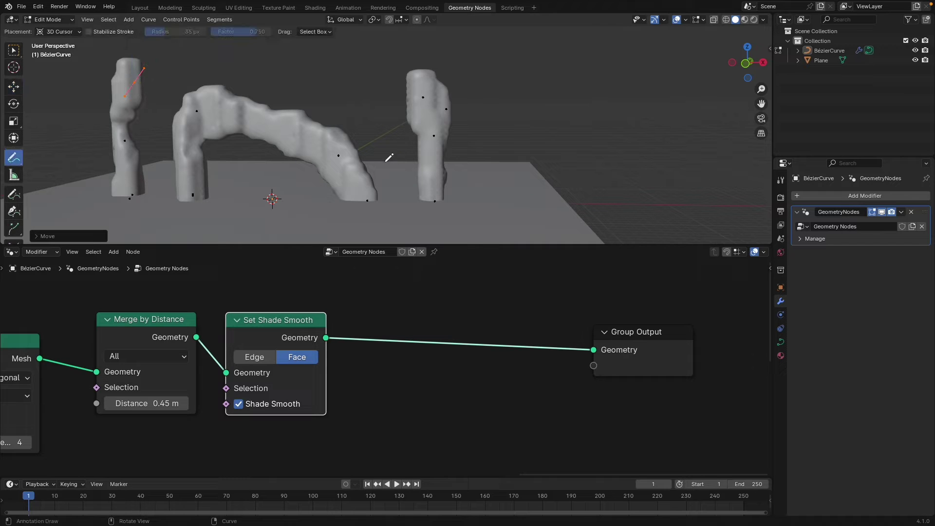
left_click(14, 194)
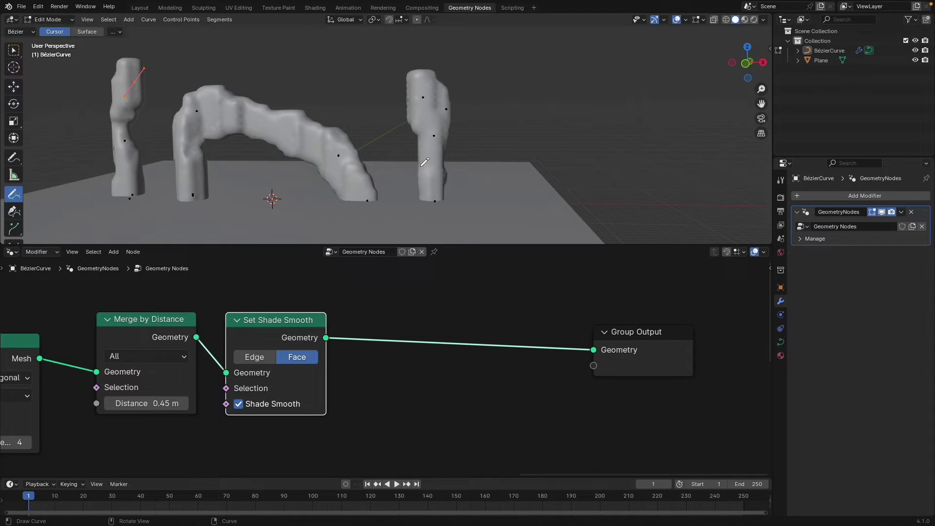
left_click_drag(434, 153, 387, 212)
left_click_drag(433, 172, 435, 169)
left_click_drag(433, 147, 495, 198)
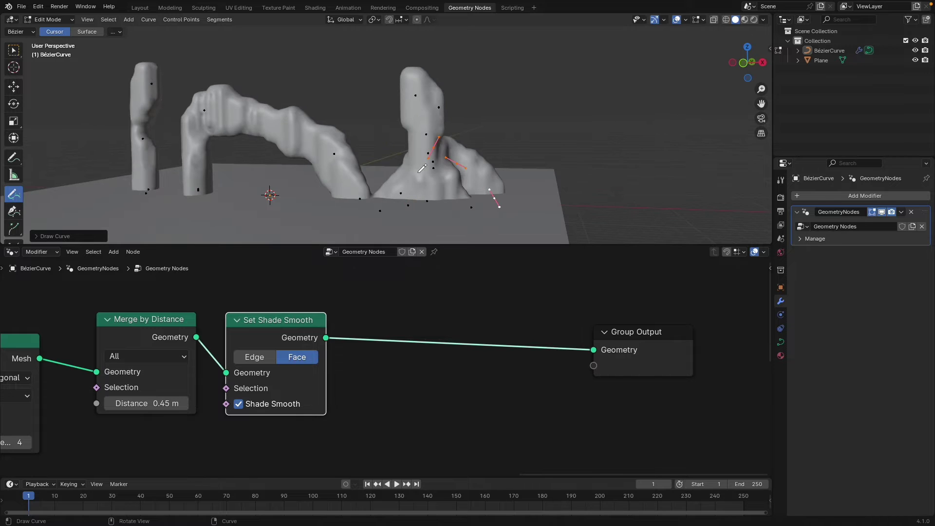
Step: Draw another supporting curve down the front of the right pillar and one from the arch's raised end to the ground
middle_click_drag(418, 172, 405, 163)
mouse_move(404, 164)
left_mouse_down()
mouse_move(396, 182)
mouse_move(428, 214)
left_mouse_up()
middle_click_drag(428, 210, 506, 190)
mouse_move(253, 121)
left_mouse_down()
mouse_move(194, 201)
mouse_move(247, 203)
left_mouse_up()
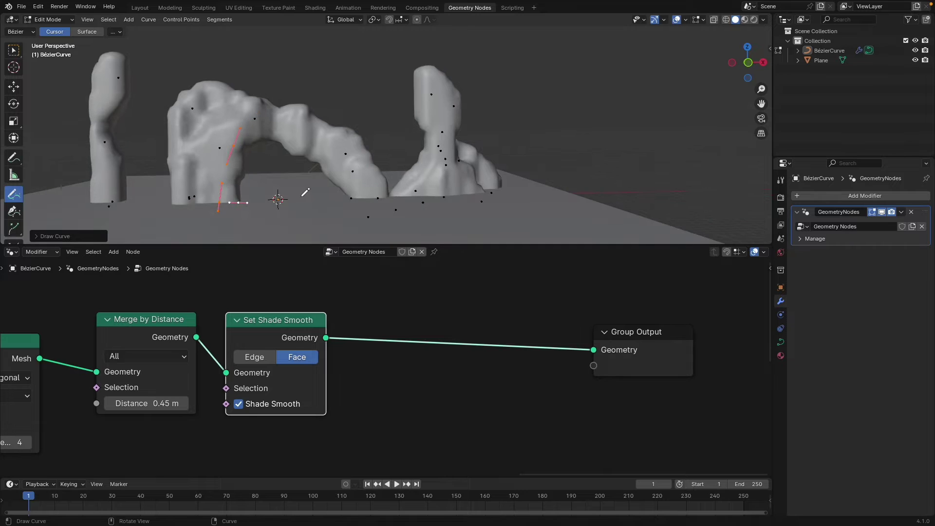
middle_click_drag(303, 194, 381, 194, "shift")
Step: Move Group Output farther away and insert a Subdivide Mesh node after Set Shade Smooth
scroll(511, 351, "down", 3)
mouse_move(548, 363)
left_mouse_down()
mouse_move(580, 351)
mouse_move(665, 356)
left_mouse_up()
key("shift+a")
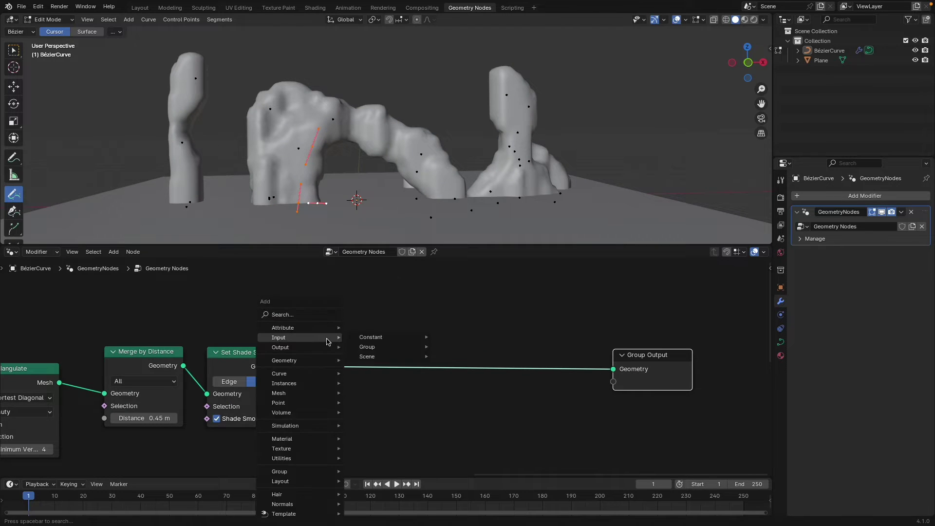
left_click(338, 316)
type("sub")
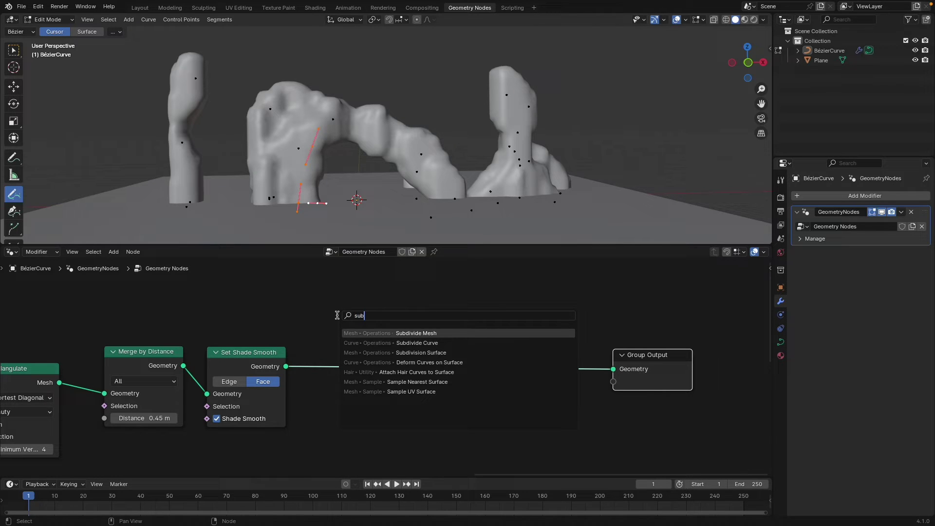
key("Return")
left_click(316, 351)
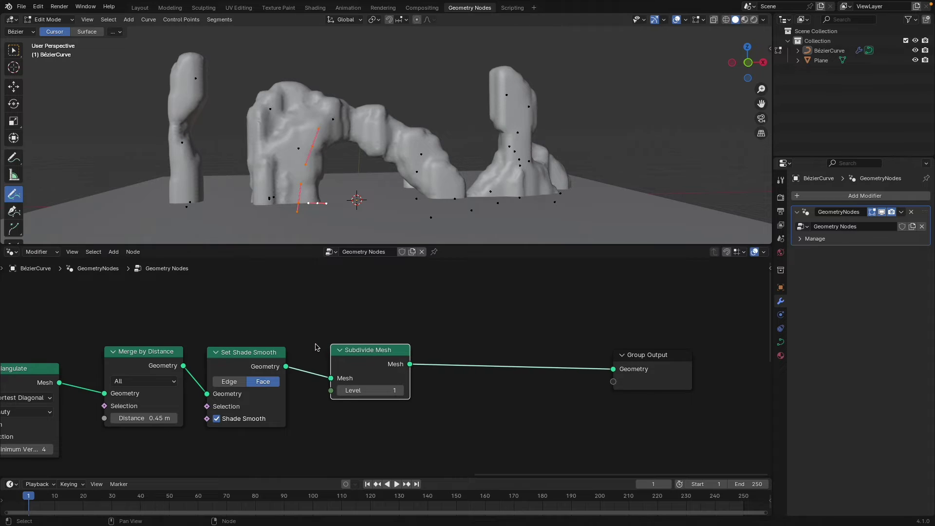
Step: Set the Subdivide Mesh level to 2 and look over the denser cliffs
left_click(401, 390)
middle_click_drag(351, 116, 339, 119)
middle_click_drag(437, 167, 433, 160)
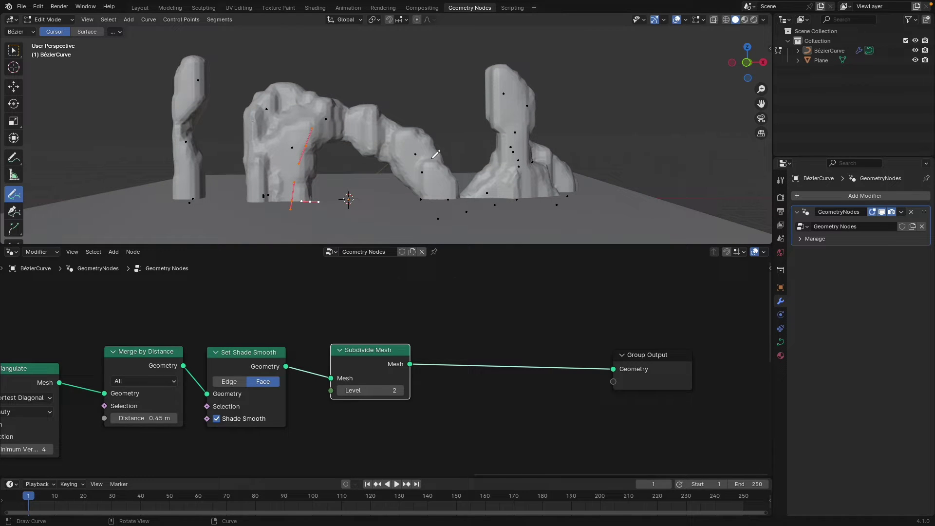
mouse_move(534, 155)
middle_mouse_down()
mouse_move(568, 171)
mouse_move(535, 214)
middle_mouse_up()
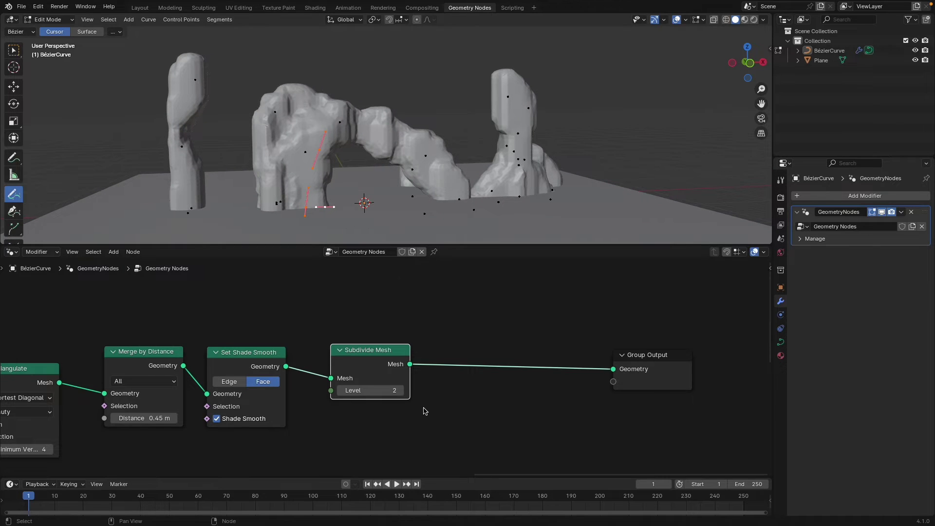
Step: Move Group Output farther away and insert a Set Position node after Subdivide Mesh, placing it close to Group Output
scroll(423, 412, "down", 2)
middle_click_drag(423, 411, 263, 395)
left_click_drag(469, 347, 665, 344)
key("shift+a")
type("set [p")
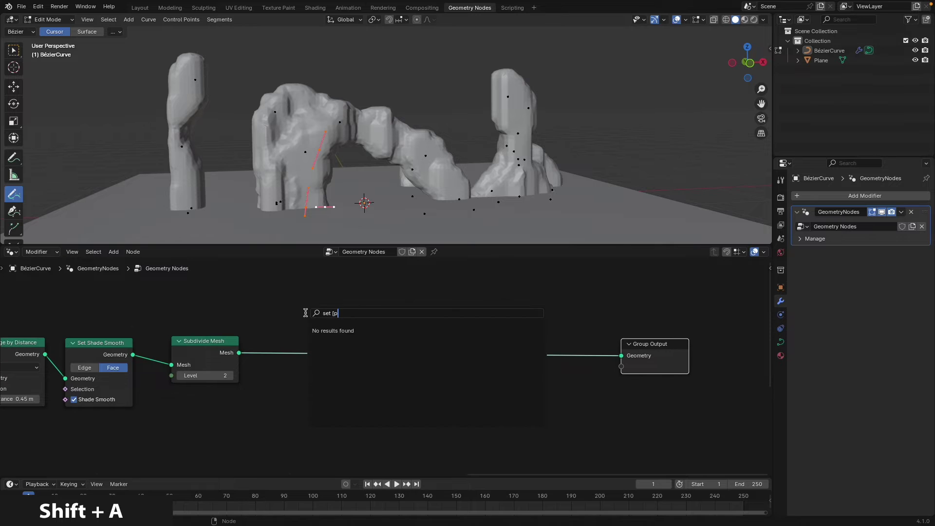
key("BackSpace")
key("BackSpace")
type("p")
key("Return")
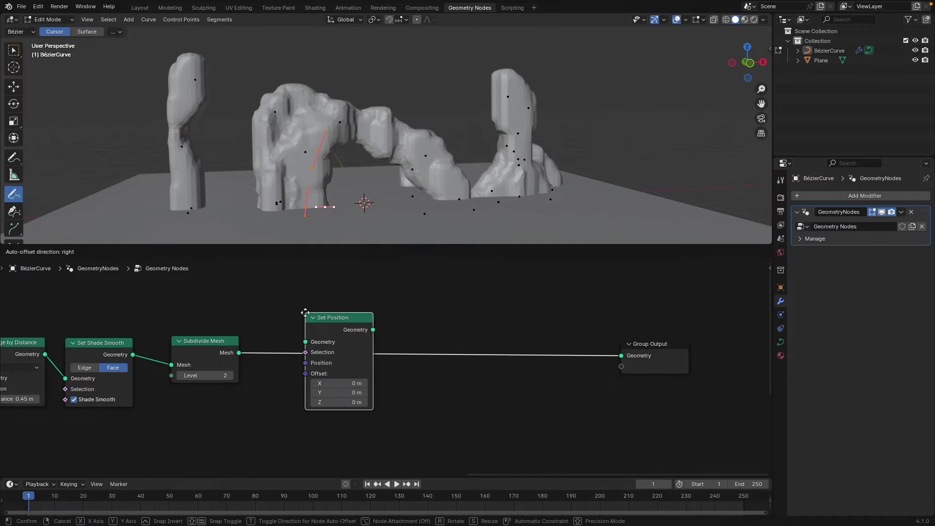
left_click(306, 314)
left_click_drag(342, 329, 532, 342)
left_click_drag(495, 386, 443, 404)
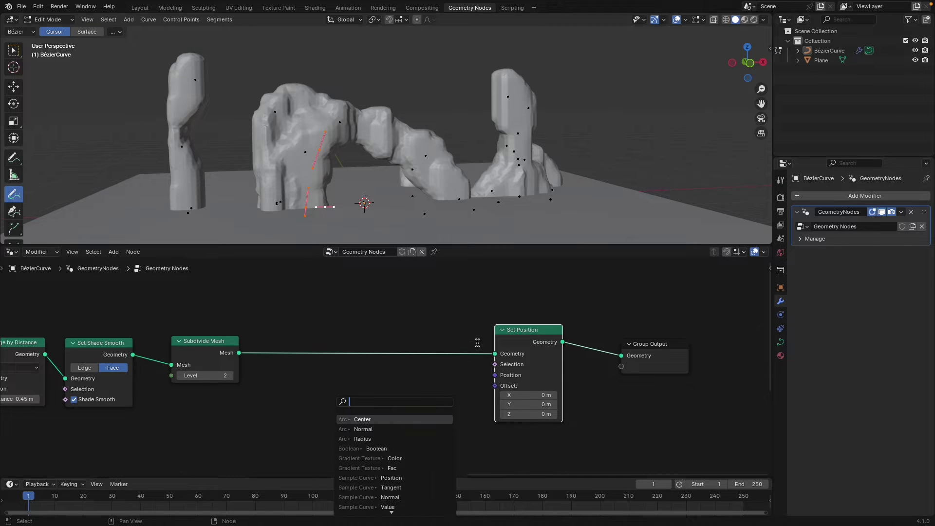
left_click(271, 67)
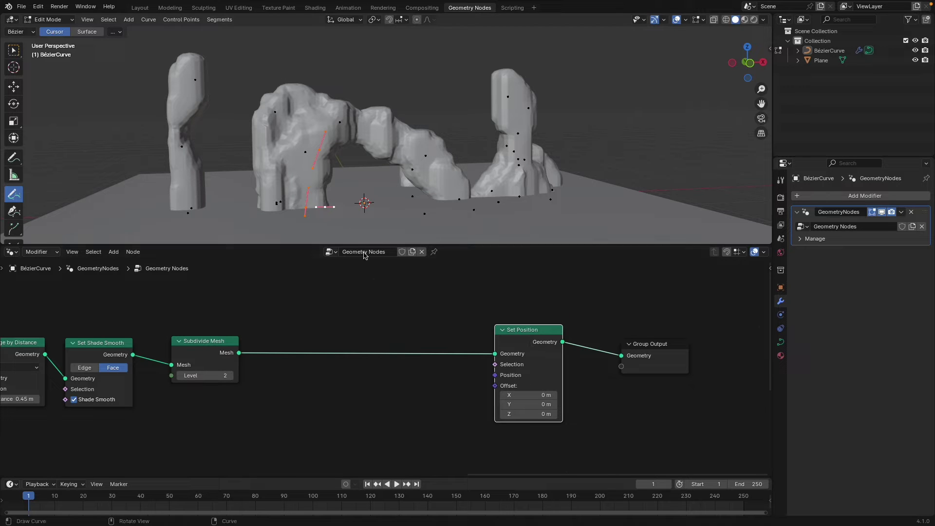
middle_click_drag(419, 140, 398, 131)
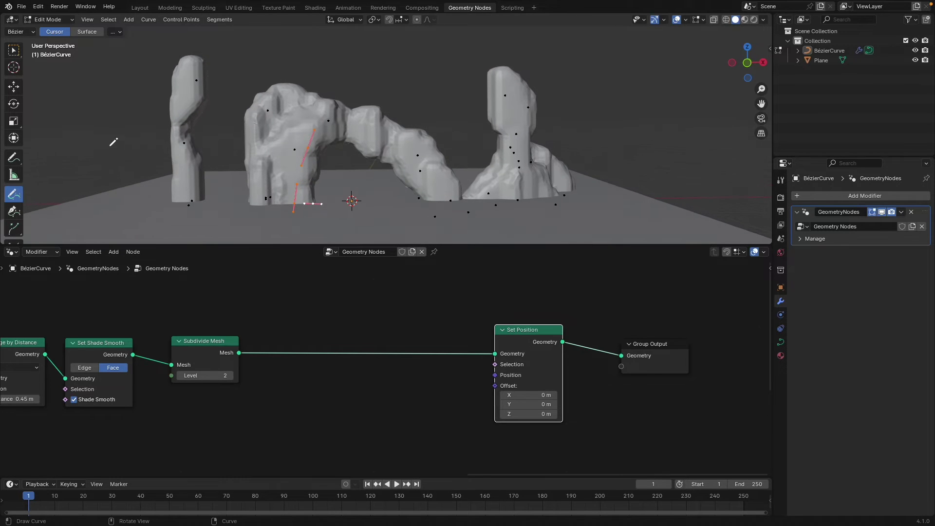
mouse_move(269, 160)
middle_mouse_down()
mouse_move(240, 151)
mouse_move(276, 156)
middle_mouse_up()
Step: Add a Wave Texture node below the link between Subdivide Mesh and Set Position
scroll(299, 397, "down", 2)
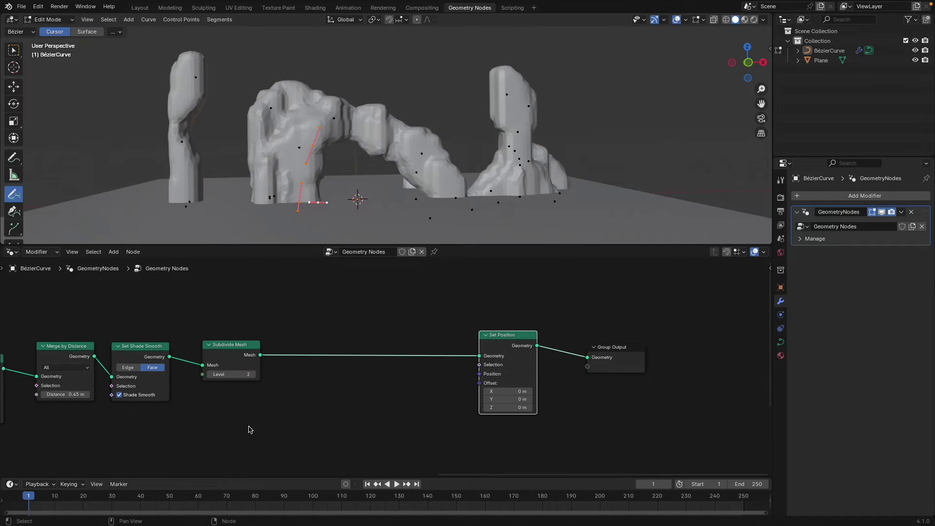
key("shift+a")
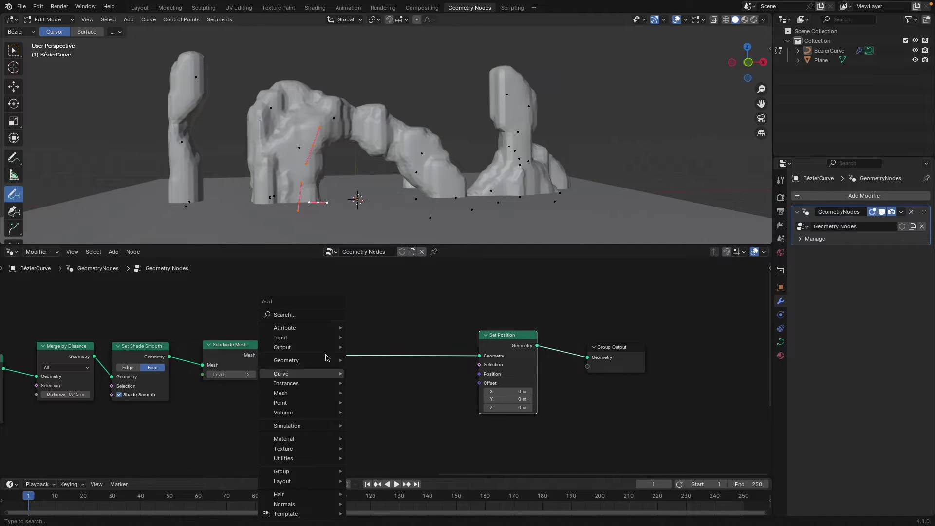
type("wav")
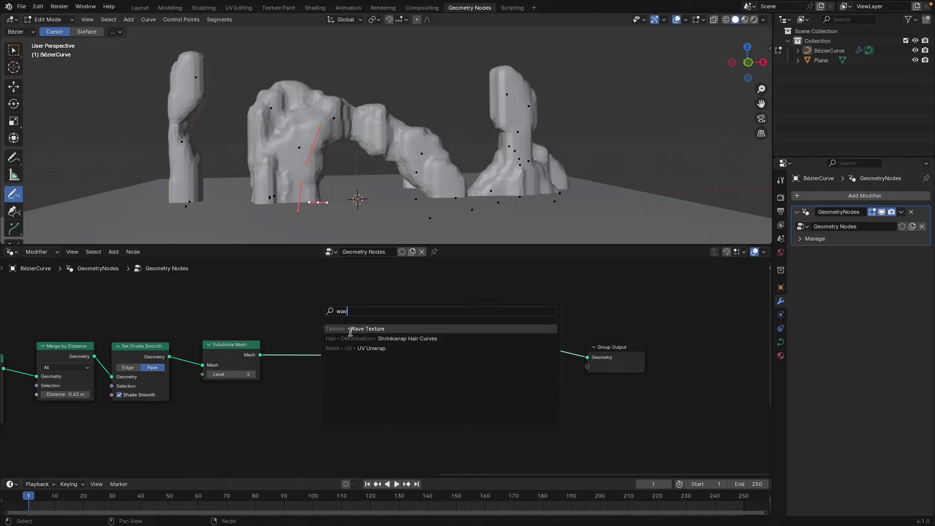
key("Return")
left_click(306, 378)
mouse_move(307, 378)
middle_mouse_down()
mouse_move(295, 320)
mouse_move(285, 324)
middle_mouse_up()
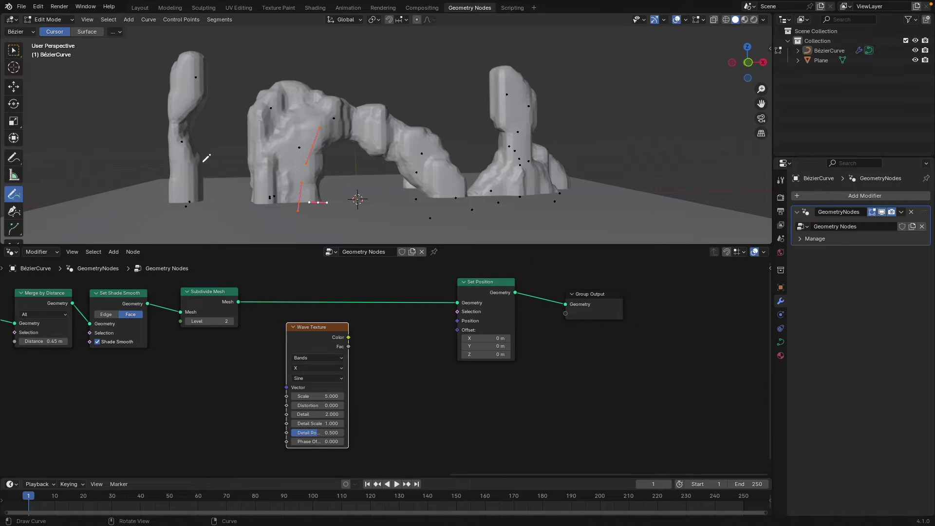
Step: Connect the Wave Texture's Color output to the Offset input of Set Position and look over the displaced cliffs
left_click_drag(301, 353, 456, 335)
scroll(312, 385, "up", 2)
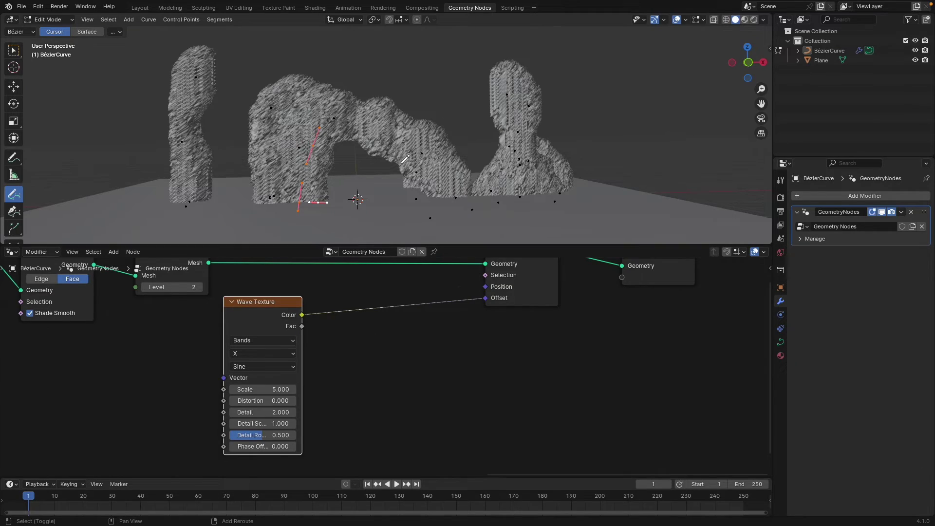
mouse_move(355, 156)
middle_mouse_down()
mouse_move(389, 153)
mouse_move(352, 154)
mouse_move(370, 216)
middle_mouse_up()
middle_click_drag(591, 291, 532, 330)
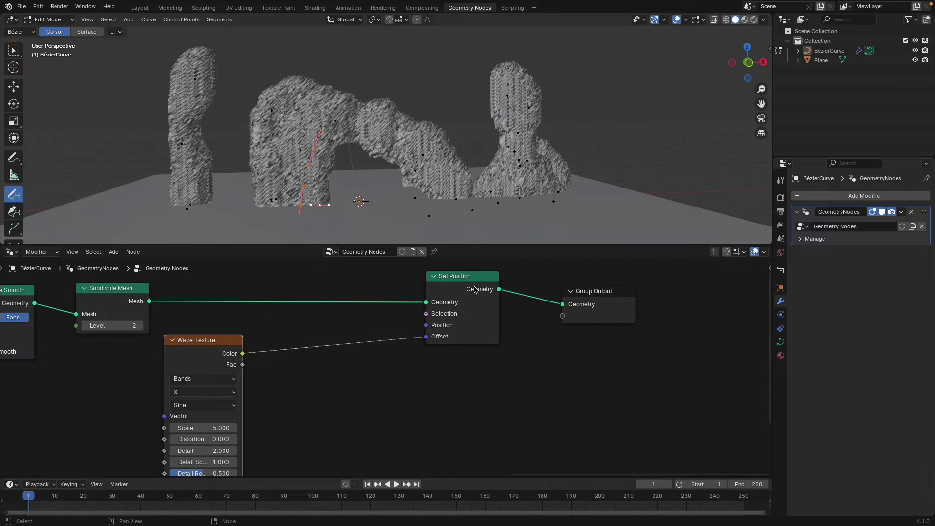
left_click(474, 288)
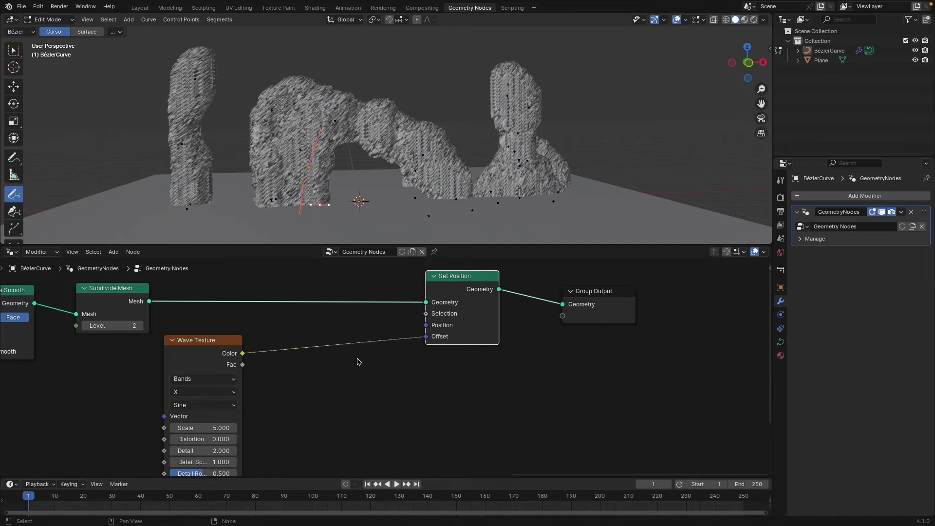
Step: Insert a Vector Math node between Wave Texture and Set Position, set to Subtract with 0.5 on all three axes
key("shift+a")
type("vector")
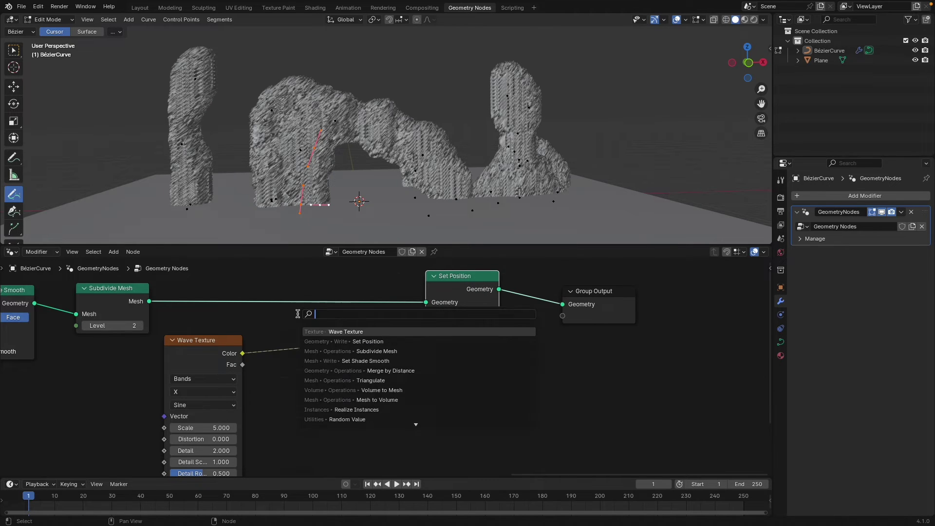
type(" ma")
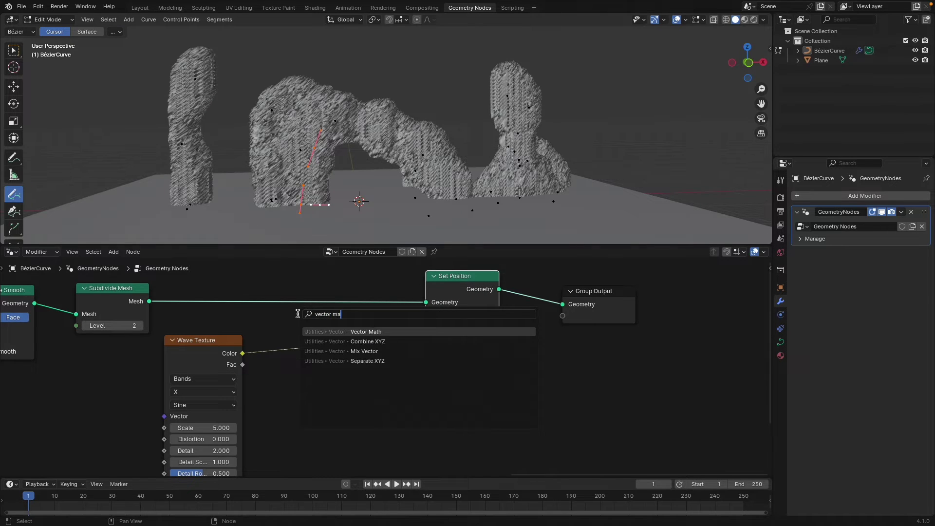
key("Return")
left_click(299, 314)
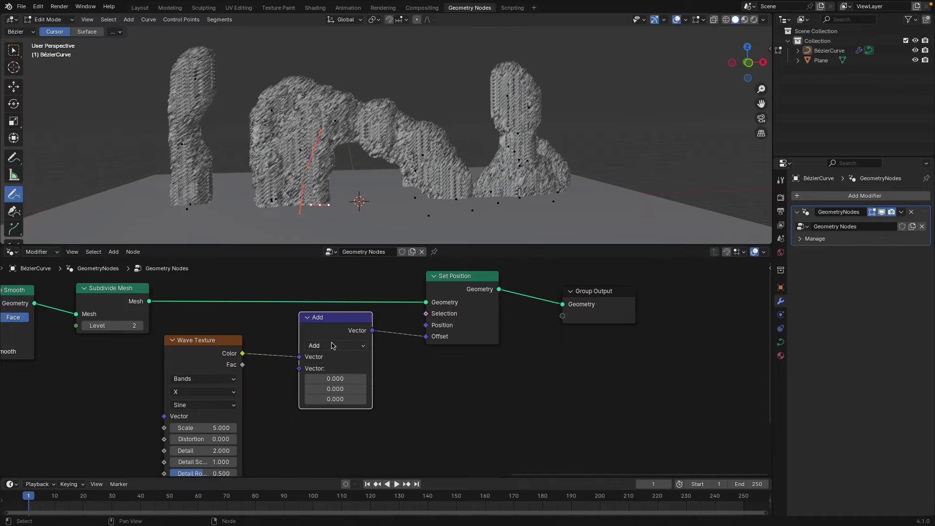
left_click(333, 346)
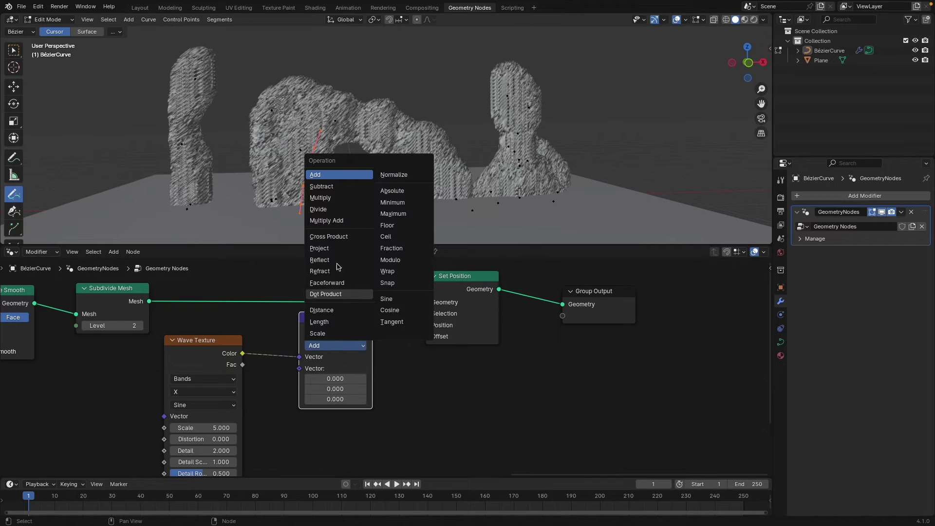
left_click(321, 186)
left_click(346, 378)
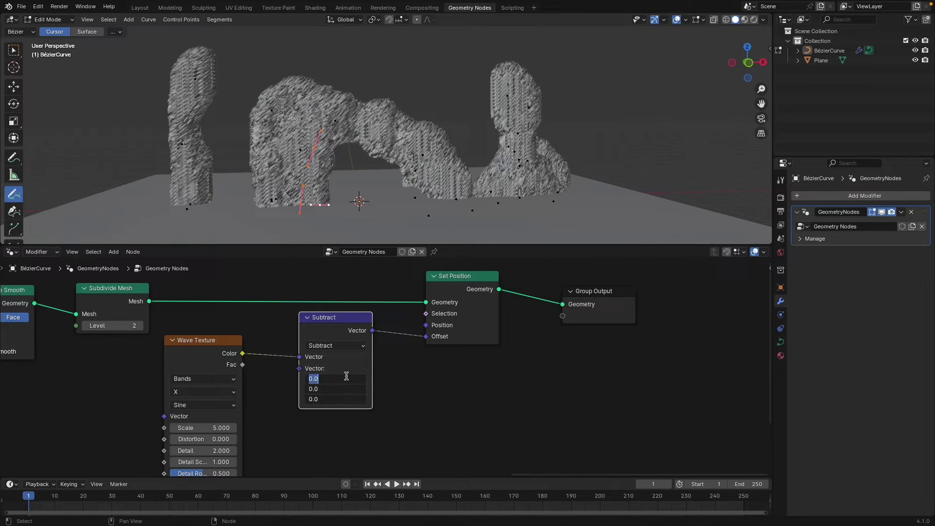
type(".5")
key("Return")
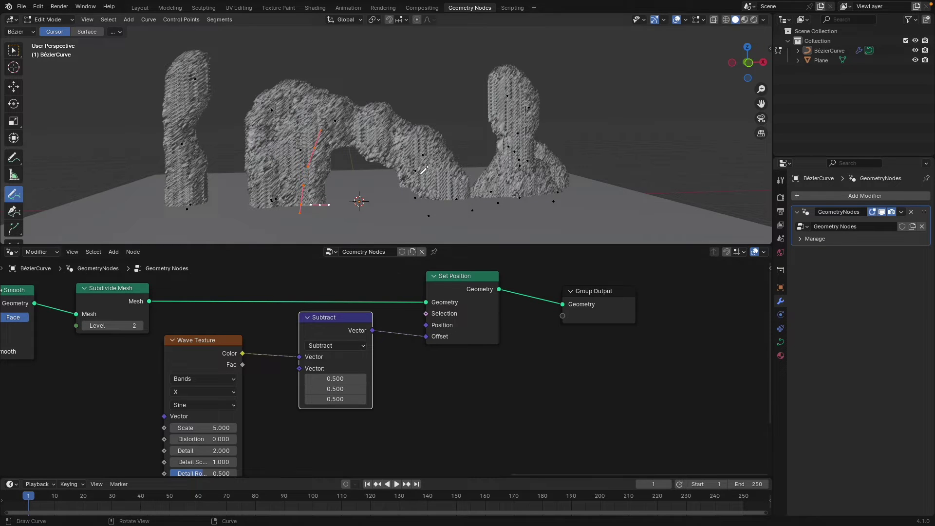
Step: Toggle muting of the Set Position node repeatedly to compare the cliffs with and without displacement
left_click(454, 292)
key("m")
key("m")
key("m")
key("m")
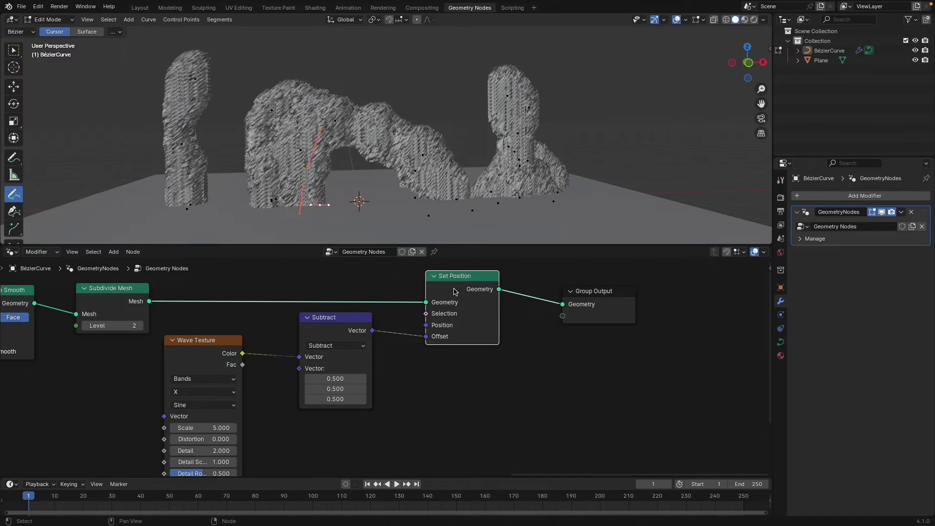
key("m")
key("m")
key("m")
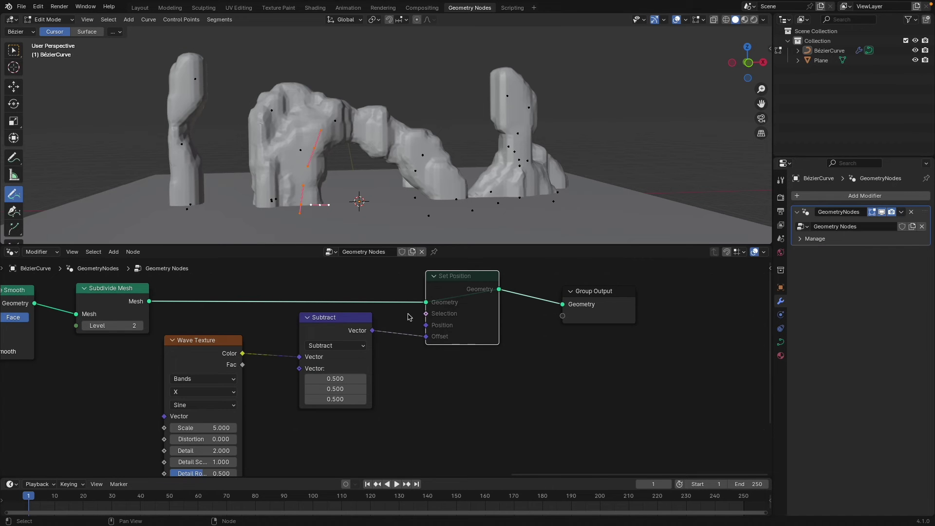
key("m")
Step: Try a Wave Texture scale of 0.5 and check the ridges on the arch
middle_click_drag(286, 331, 293, 322)
scroll(292, 116, "up", 5)
left_click(204, 418)
type("0.5")
key("Return")
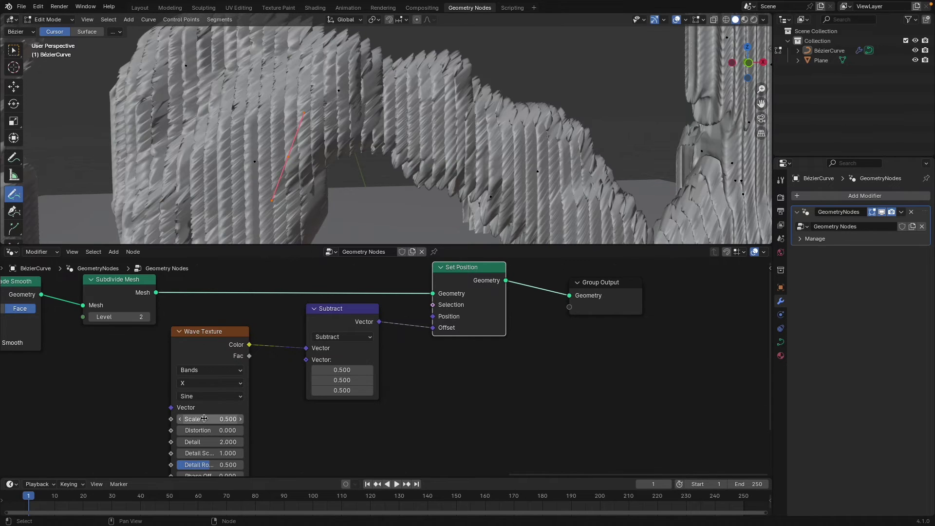
scroll(285, 183, "down", 3)
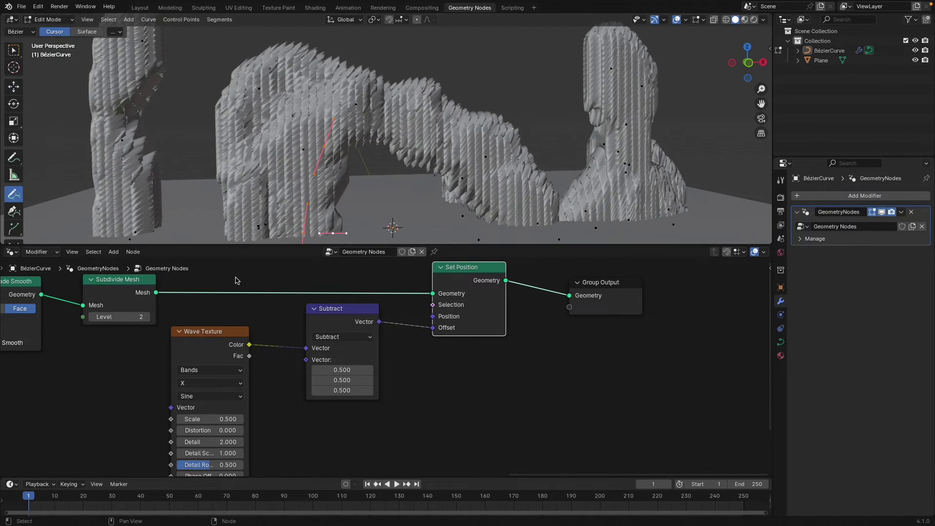
Step: Set the Wave Texture scale to 0.2 and its bands direction to Z, and inspect the horizontal layers
left_click(218, 418)
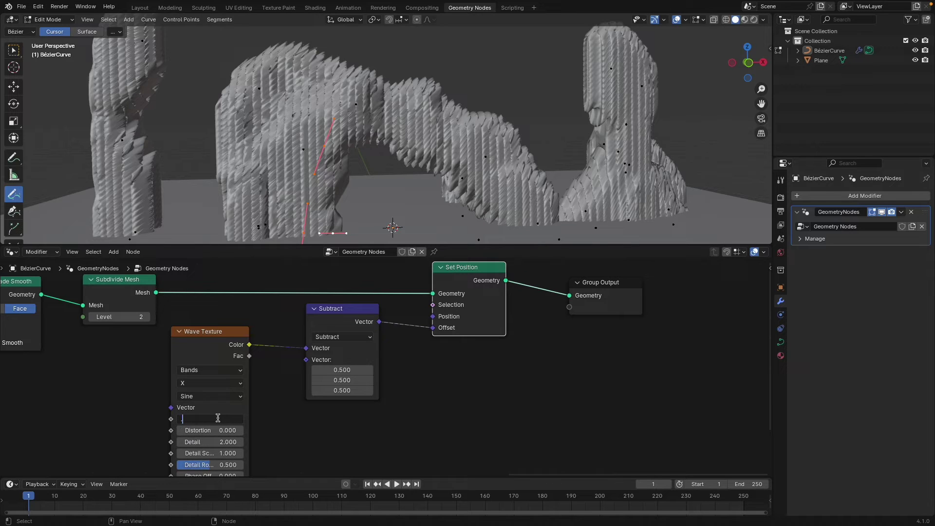
type(".2")
key("Return")
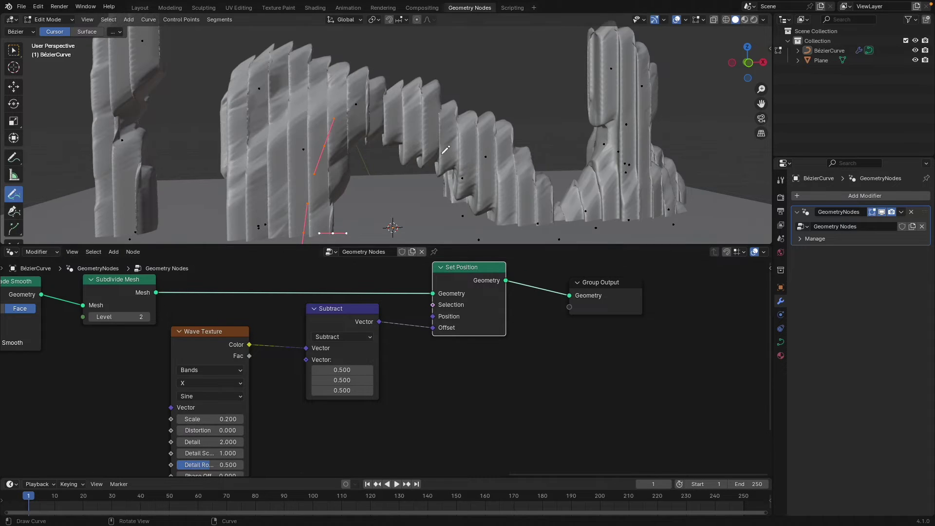
left_click(213, 383)
left_click(198, 432)
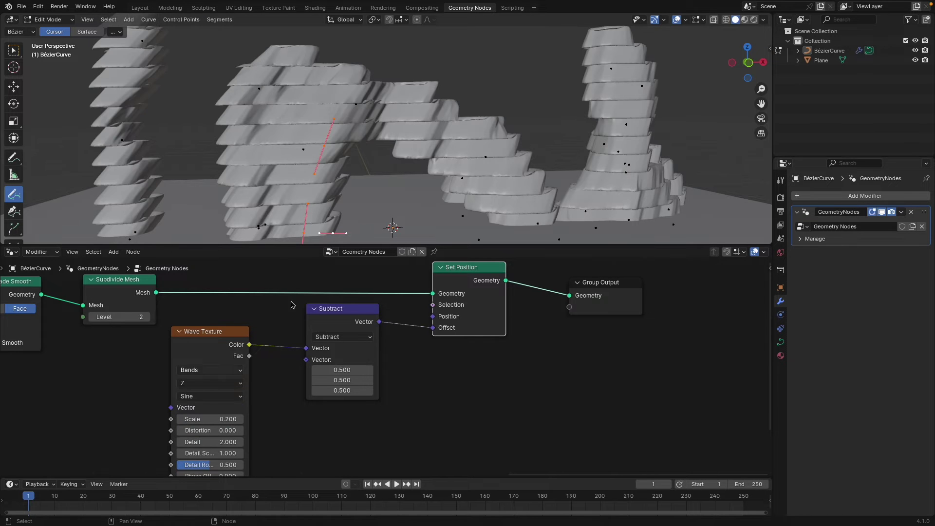
middle_click_drag(453, 112, 547, 59)
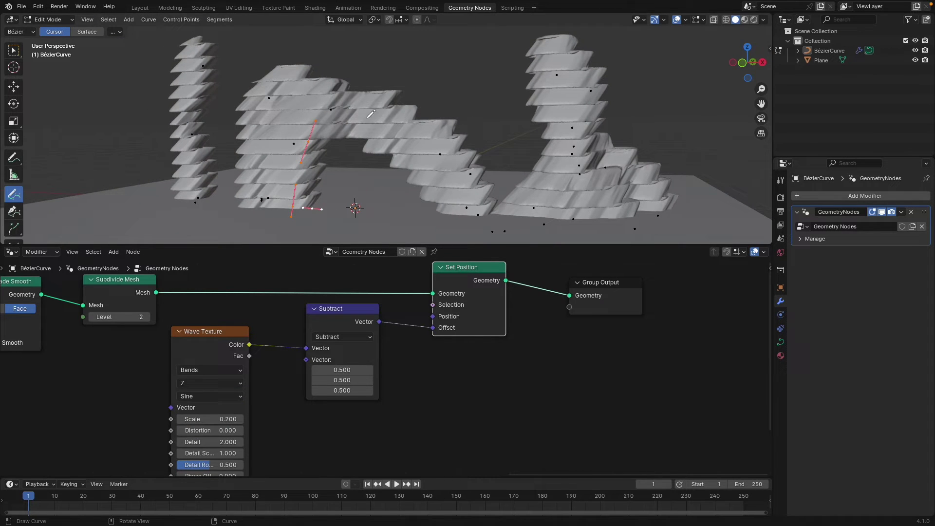
middle_click_drag(371, 113, 341, 129)
Step: Set the Wave Texture's distortion to 7.9, detail to 15 and detail roughness to about 0.738
middle_click_drag(190, 362, 185, 335)
left_click_drag(189, 418, 283, 404)
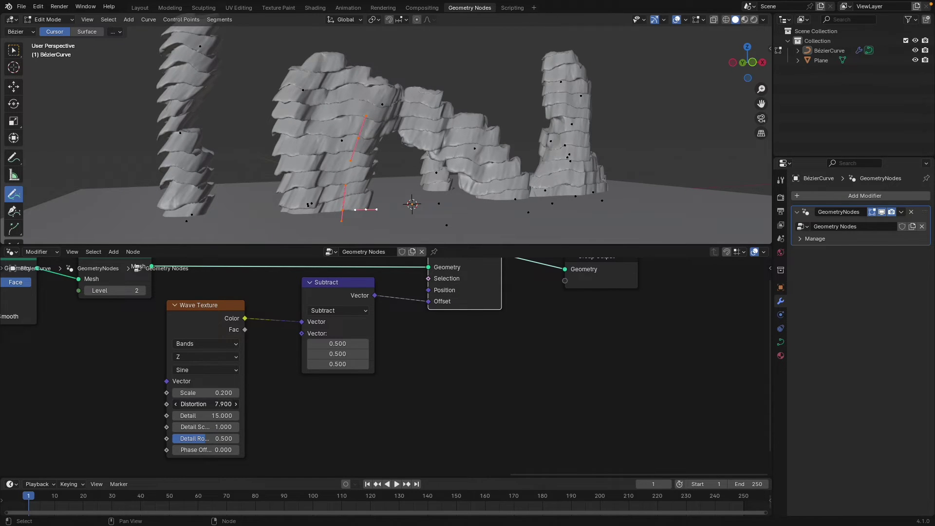
left_click_drag(205, 439, 222, 438)
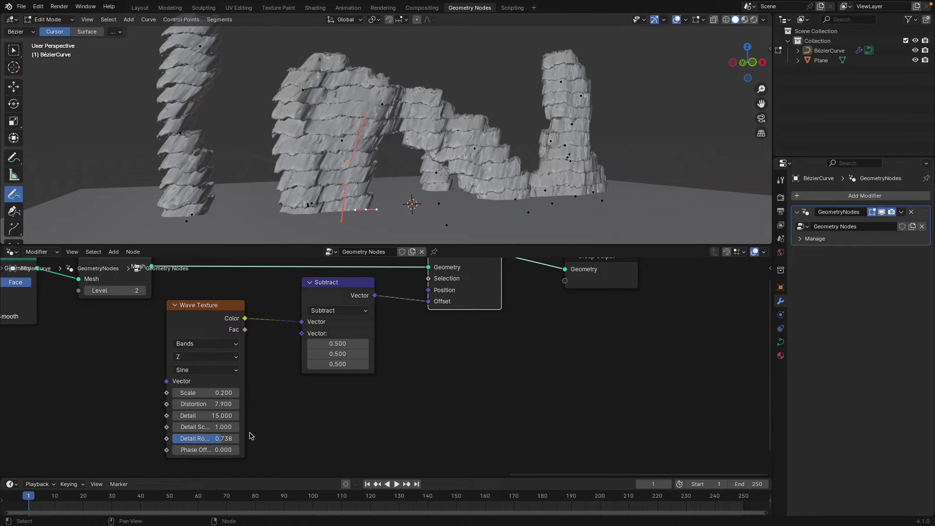
mouse_move(302, 97)
middle_mouse_down()
mouse_move(418, 88)
mouse_move(341, 88)
mouse_move(411, 92)
mouse_move(430, 202)
middle_mouse_up()
Step: Make room before Set Position and insert a duplicate of the Subtract node there, with its operation changed to Multiply
middle_click_drag(385, 372, 369, 402, "shift")
left_click_drag(170, 309, 393, 384)
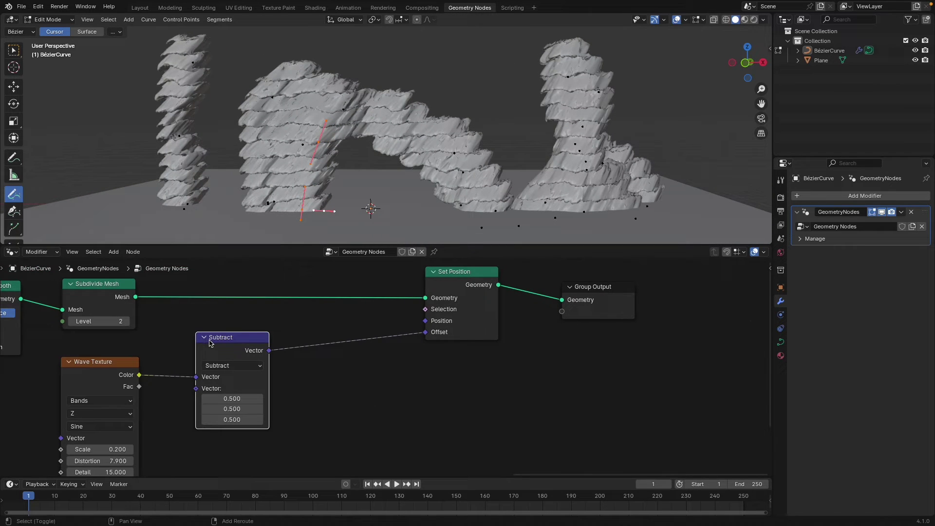
key("shift+d")
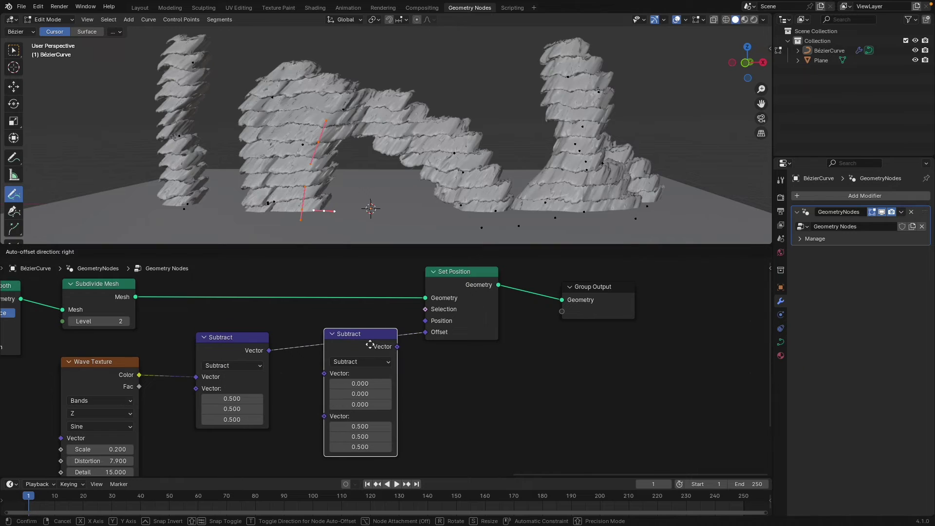
left_click(325, 340)
left_click(353, 362)
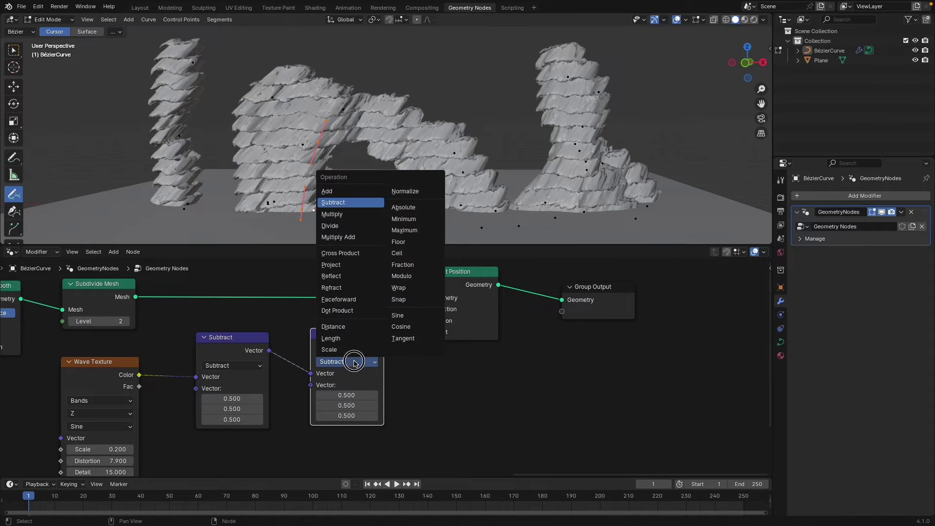
left_click(348, 214)
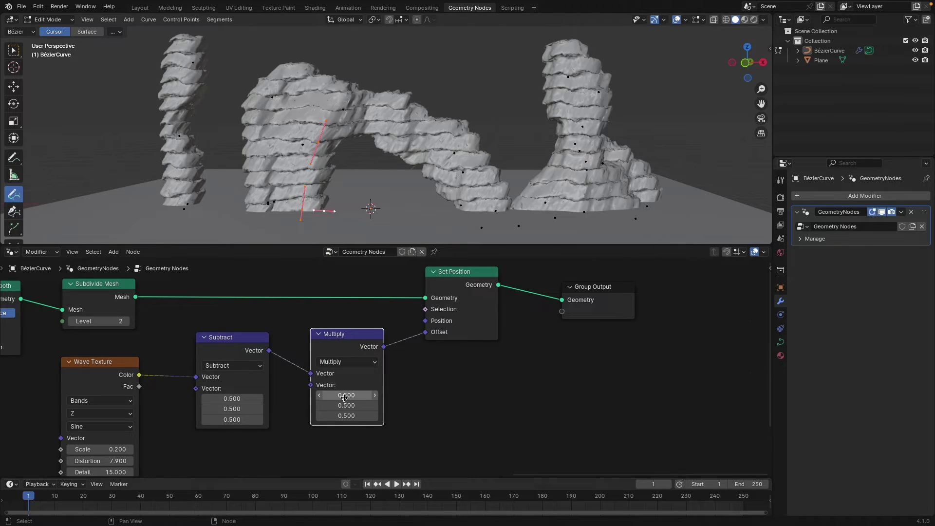
Step: Set the Multiply node's vector to 0.2 on all three axes and look over the layered cliffs from several angles
left_click_drag(344, 397, 263, 405)
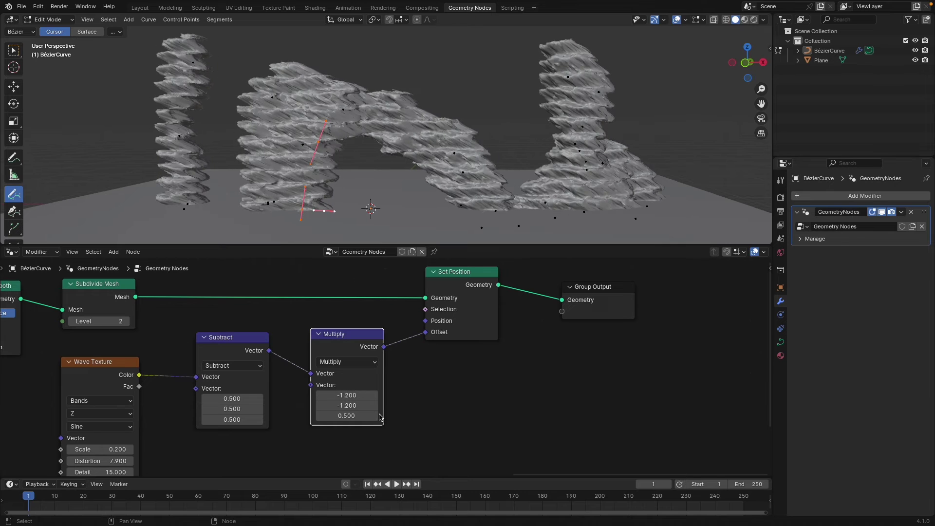
mouse_move(347, 395)
left_mouse_down()
mouse_move(99, 416)
mouse_move(391, 415)
mouse_move(327, 416)
mouse_move(354, 409)
left_mouse_up()
key("Return")
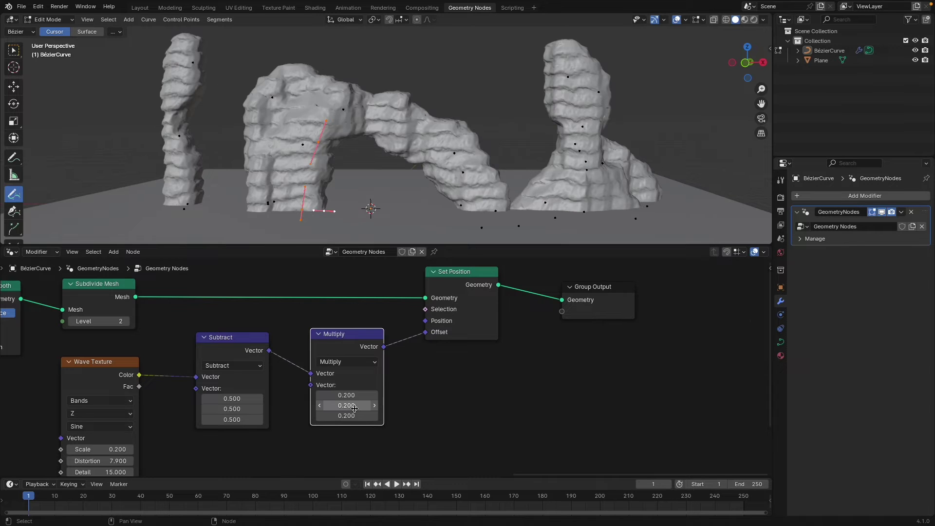
middle_click_drag(438, 92, 363, 111)
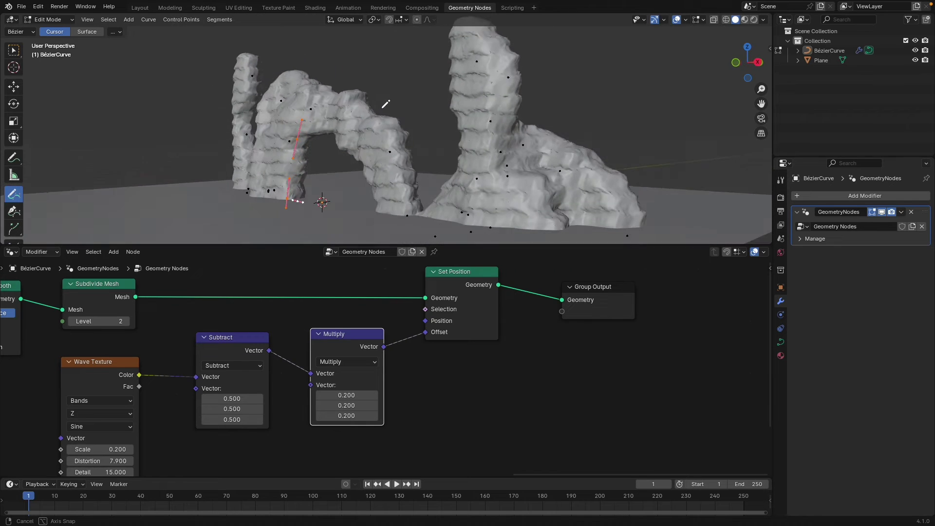
mouse_move(385, 104)
middle_mouse_down()
mouse_move(442, 104)
mouse_move(420, 133)
middle_mouse_up()
mouse_move(258, 139)
middle_mouse_down()
mouse_move(214, 135)
mouse_move(263, 137)
middle_mouse_up()
scroll(204, 415, "down", 1)
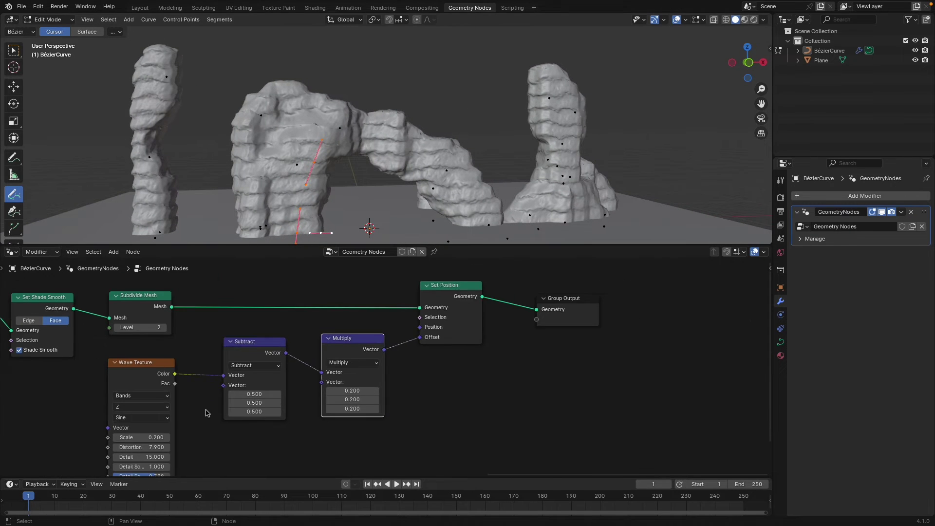
Step: Try a Wave Texture scale of 0.45 and return it to 0.2
middle_click_drag(208, 407, 287, 378)
left_click_drag(208, 403, 232, 403)
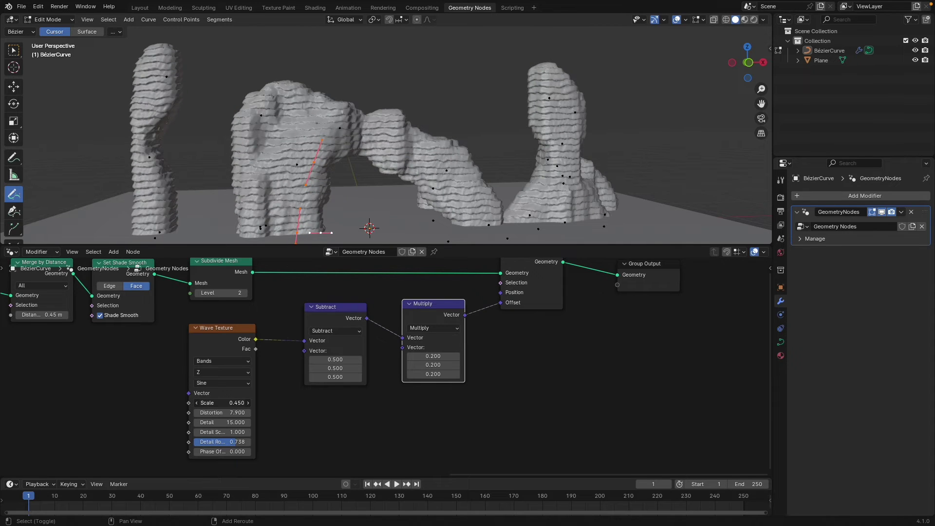
left_click(218, 402)
key("Return")
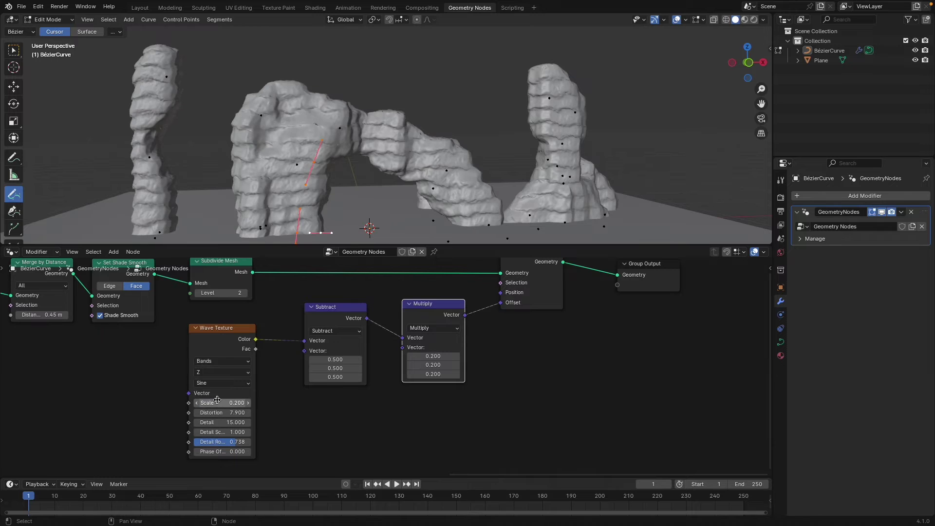
Step: Lower the Wave Texture scale to 0.14 and move Group Output farther away from Set Position
left_click_drag(217, 400, 204, 400)
middle_click_drag(302, 166, 411, 166)
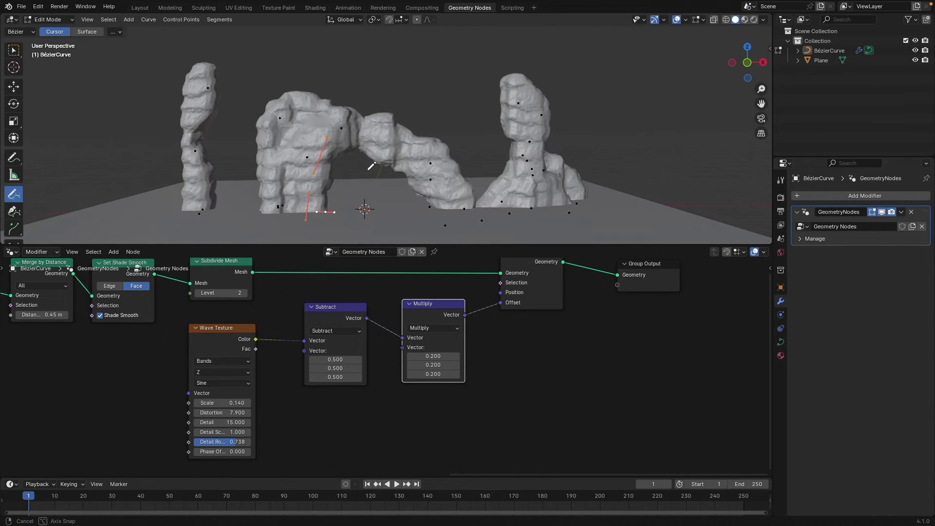
middle_click_drag(278, 328, 152, 367)
scroll(525, 388, "down", 3)
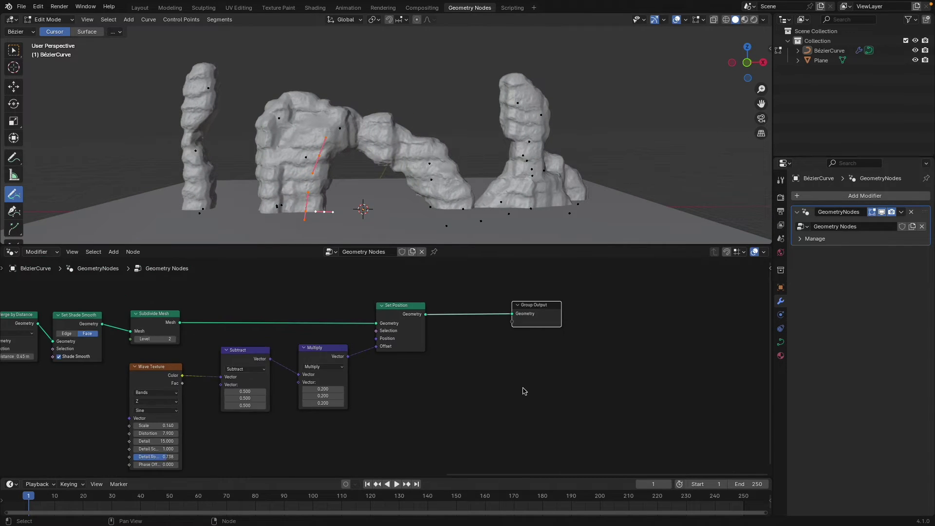
Step: Move Group Output farther from Set Position and insert a duplicate of the Set Position node directly before it
middle_click_drag(518, 391, 394, 391)
left_click_drag(417, 309, 643, 305)
middle_click_drag(455, 343, 510, 333)
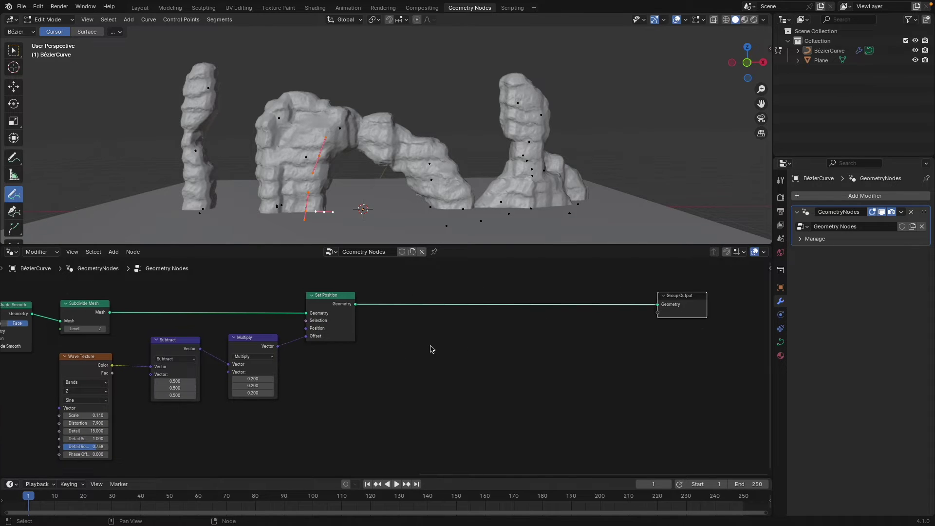
left_click(326, 297)
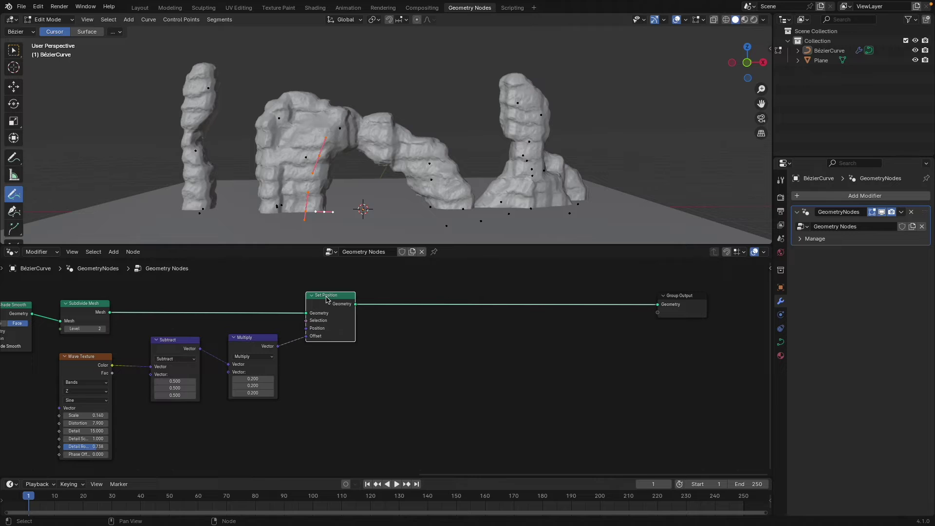
key("shift+d")
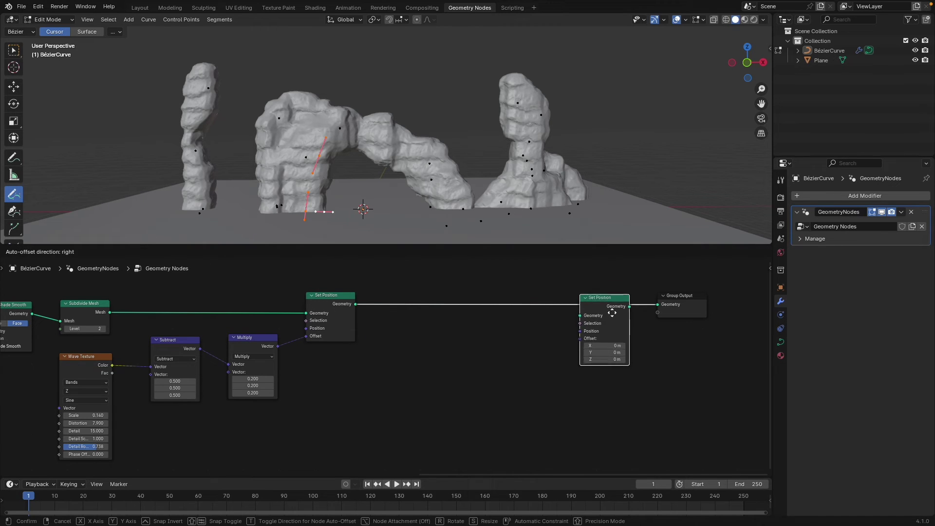
left_click(613, 309)
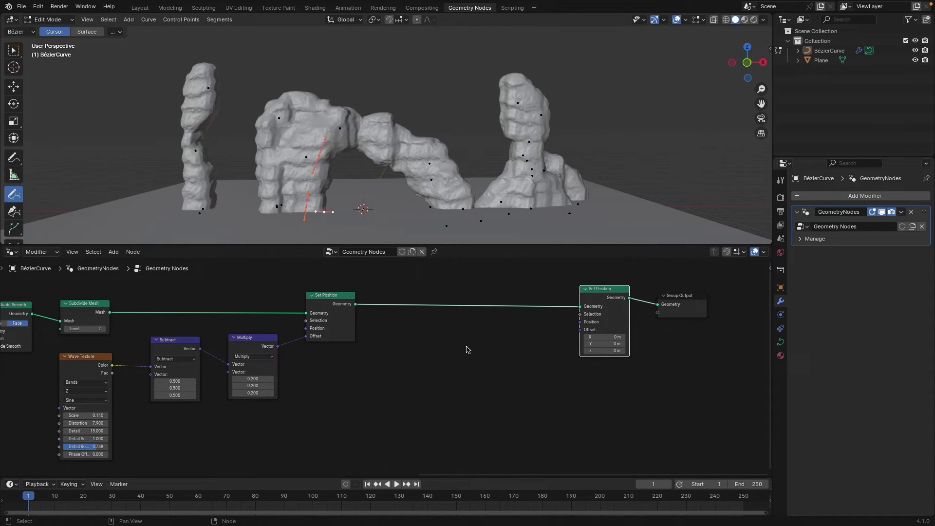
Step: Add a Noise Texture node below the link between the two Set Position nodes
key("shift+a")
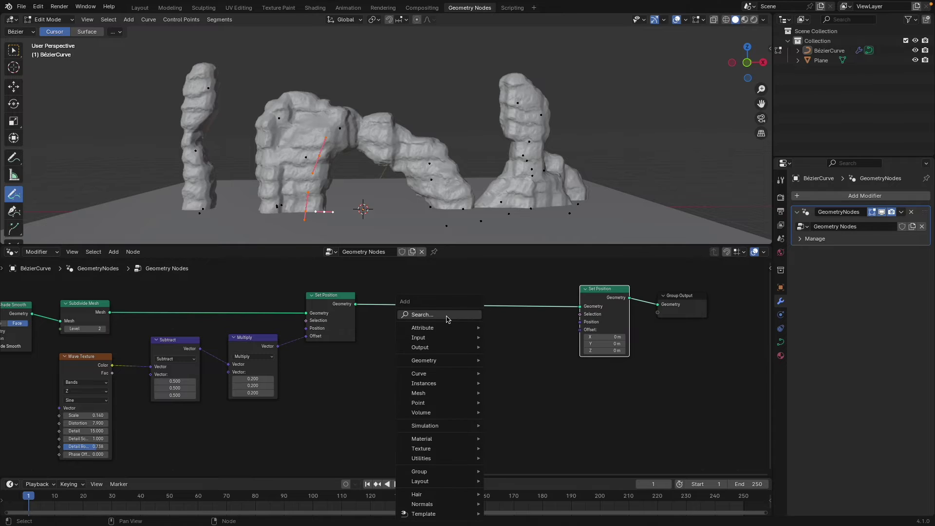
left_click(447, 317)
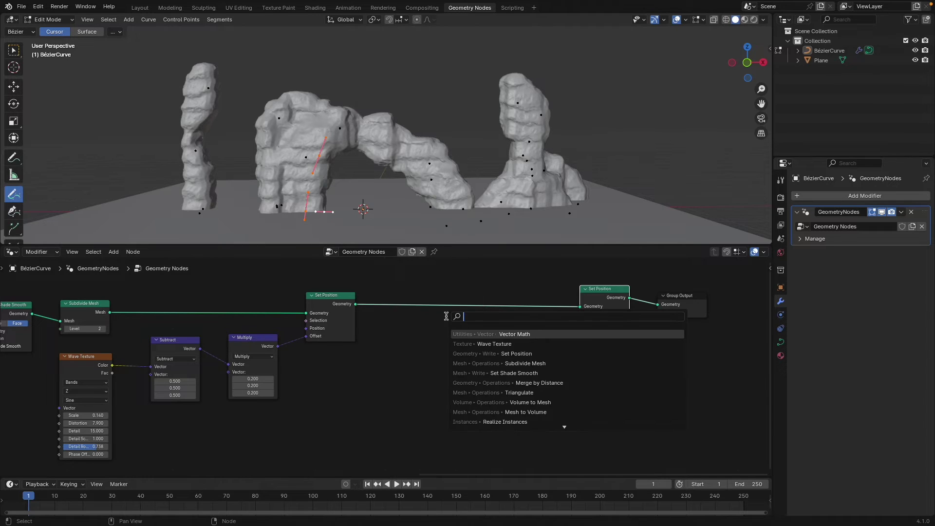
type("noise")
key("Return")
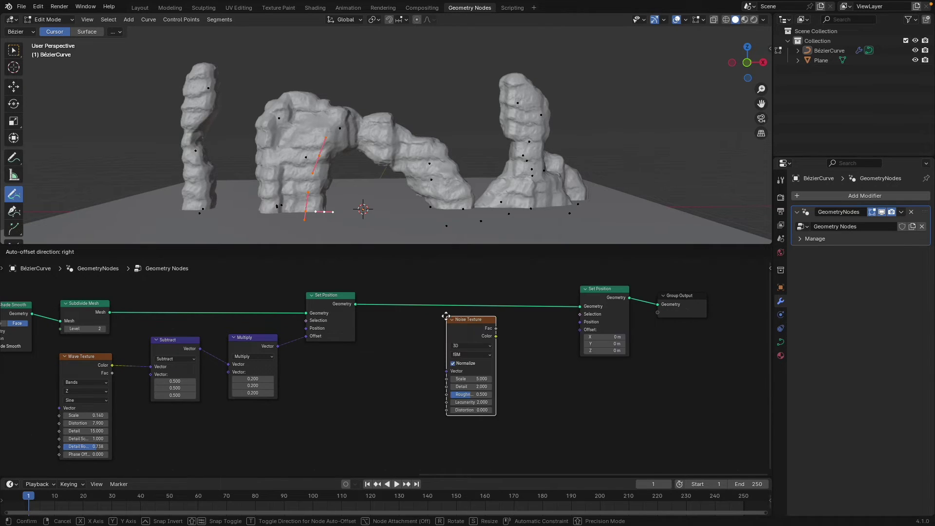
left_click(381, 331)
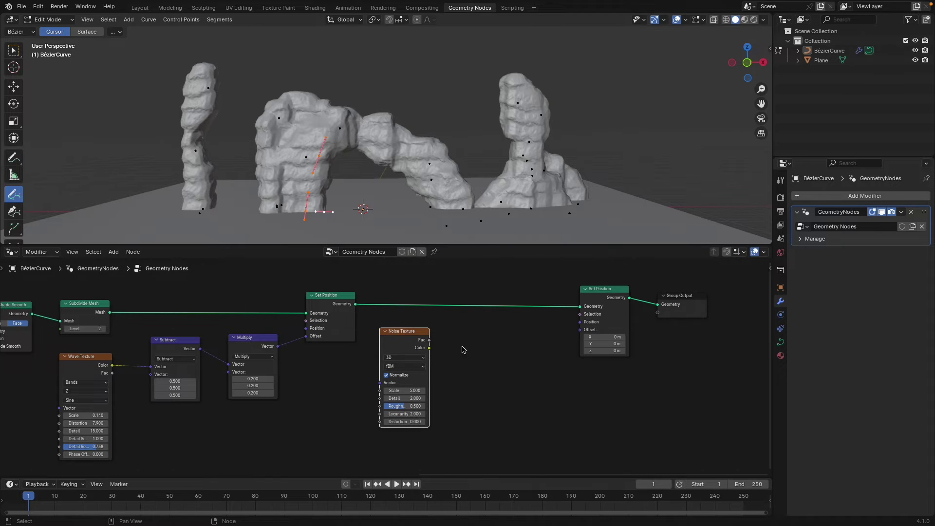
Step: Connect the Noise Texture's Color to the second Set Position's Offset and save the file
middle_click_drag(470, 347, 414, 355)
left_click_drag(373, 355, 535, 339)
left_click_drag(373, 357, 524, 337)
scroll(194, 358, "up", 1)
key("ctrl+s")
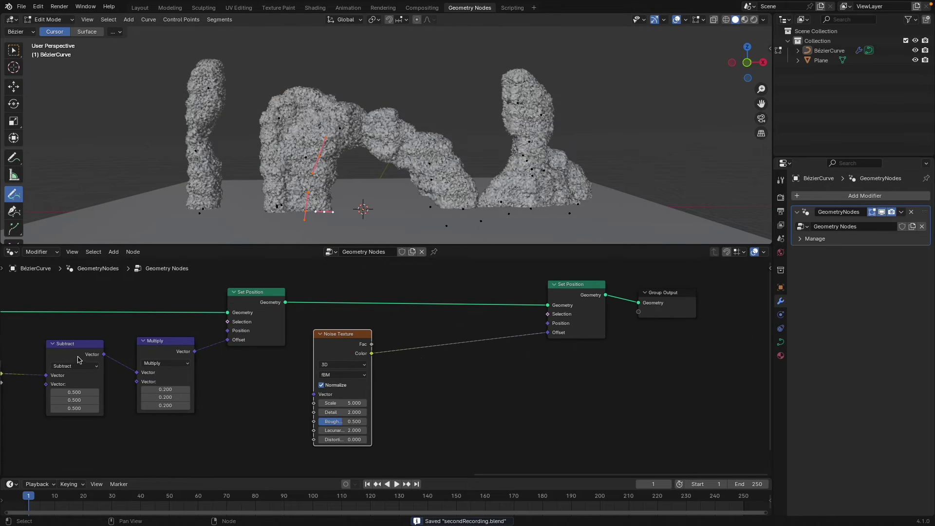
Step: Insert a Vector Math node between the Noise Texture and the second Set Position, with its operation set to Multiply
key("shift+a")
type("add")
key("Return")
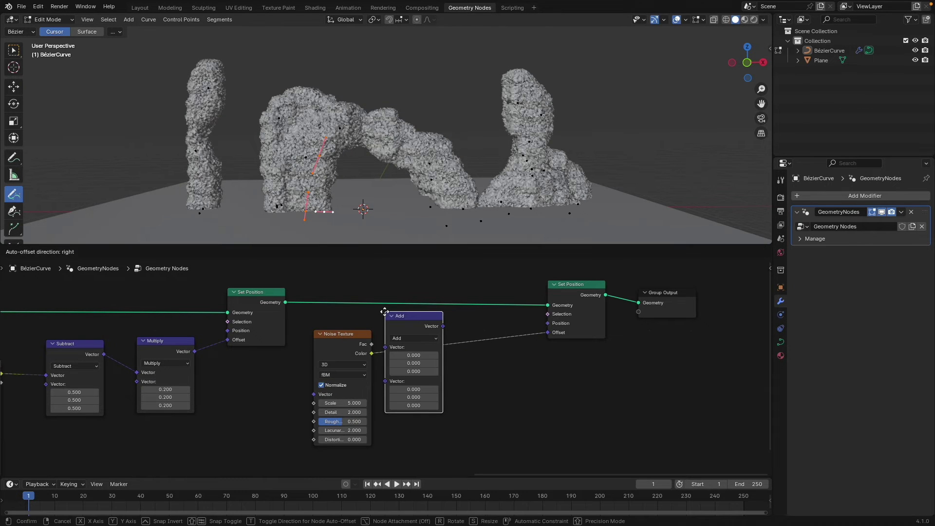
left_click(452, 319)
left_click(481, 345)
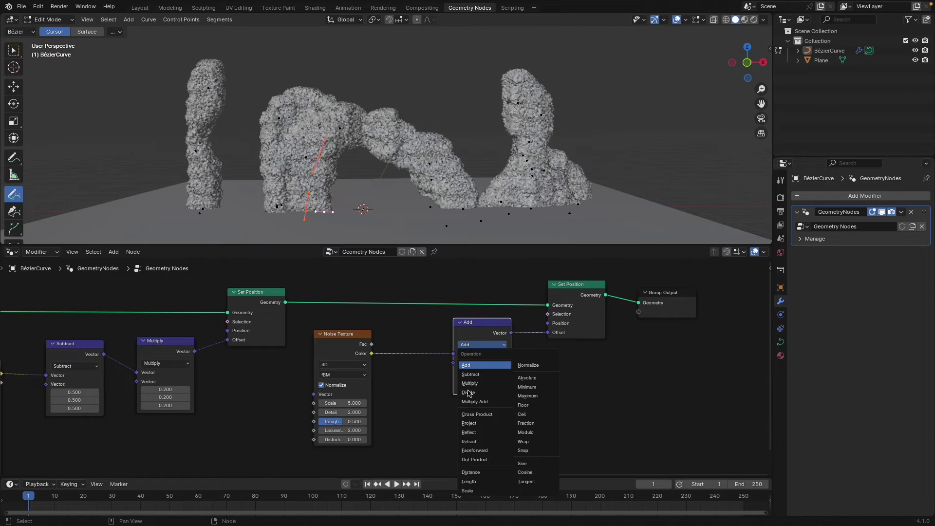
left_click(471, 384)
Step: Add a Normal node, connect it to the new Multiply node's second vector, and inspect the displaced surface up close
key("shift+a")
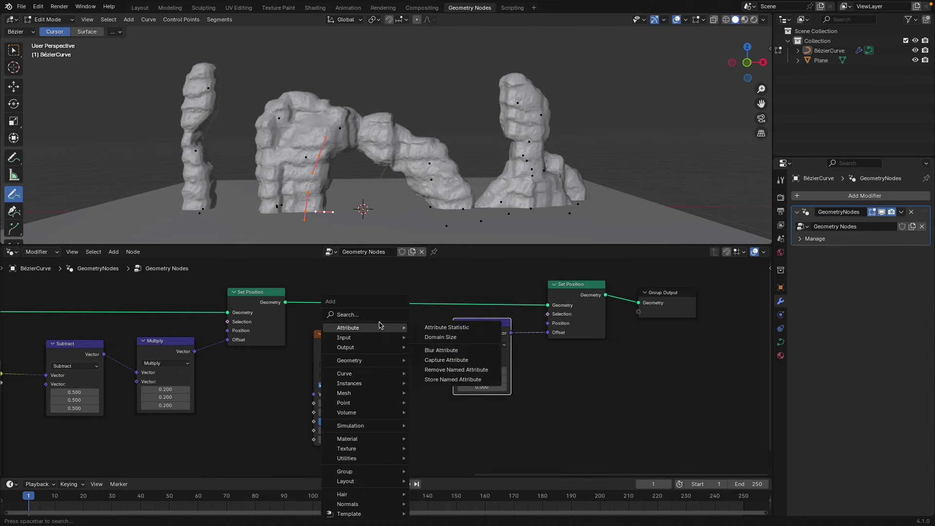
type("norm")
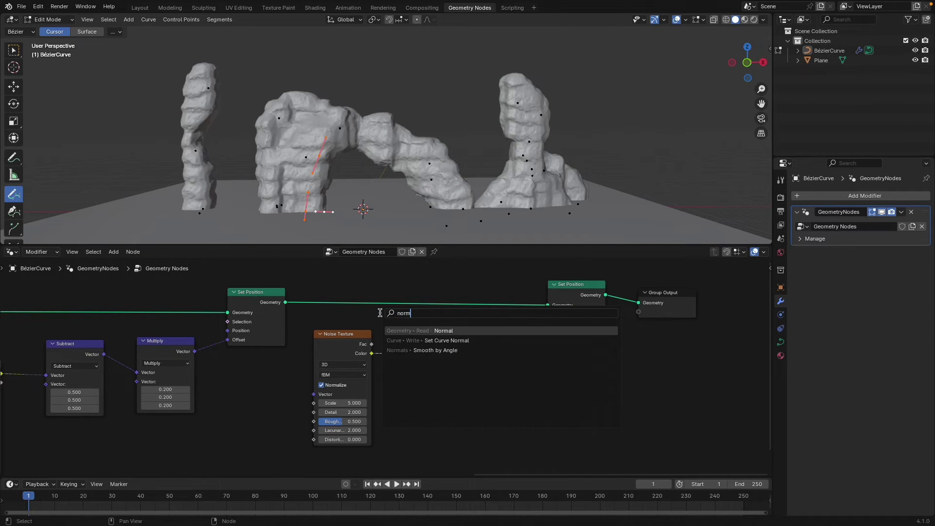
key("Return")
left_click(414, 382)
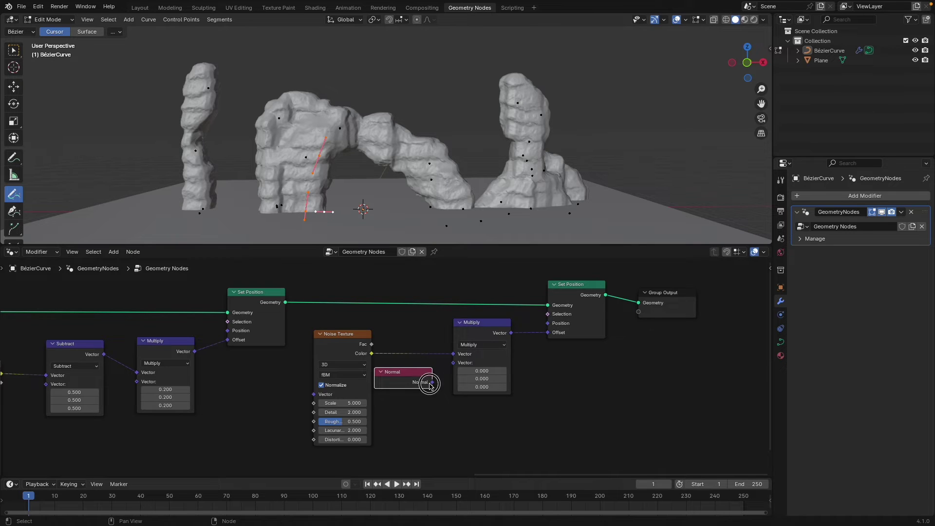
left_click_drag(430, 384, 453, 363)
scroll(418, 119, "up", 6)
middle_click_drag(417, 119, 461, 83)
left_click_drag(355, 336, 342, 333)
middle_click_drag(576, 332, 509, 341)
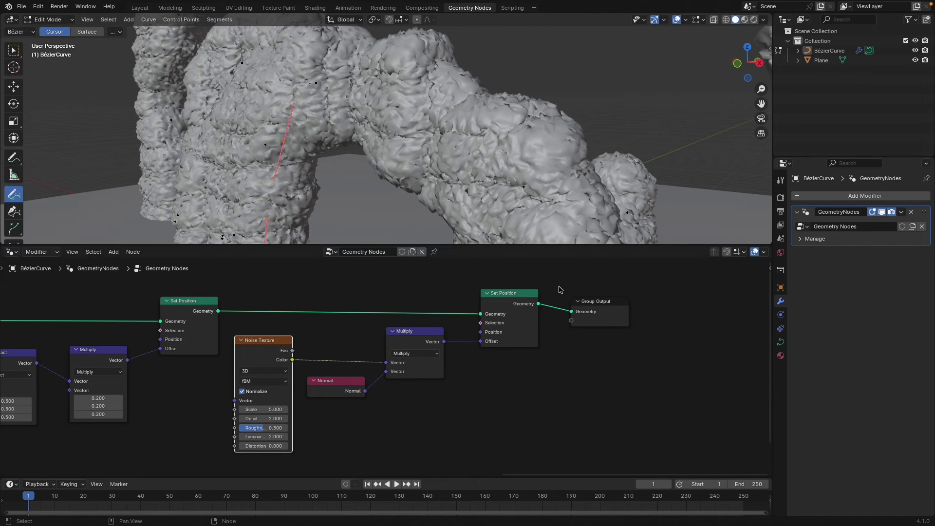
Step: Make room before the second Set Position, insert a duplicate Multiply node there, and set its vector to -0.44 on all three axes
left_click_drag(683, 268, 546, 350)
left_click_drag(519, 294, 647, 294)
left_click(412, 331)
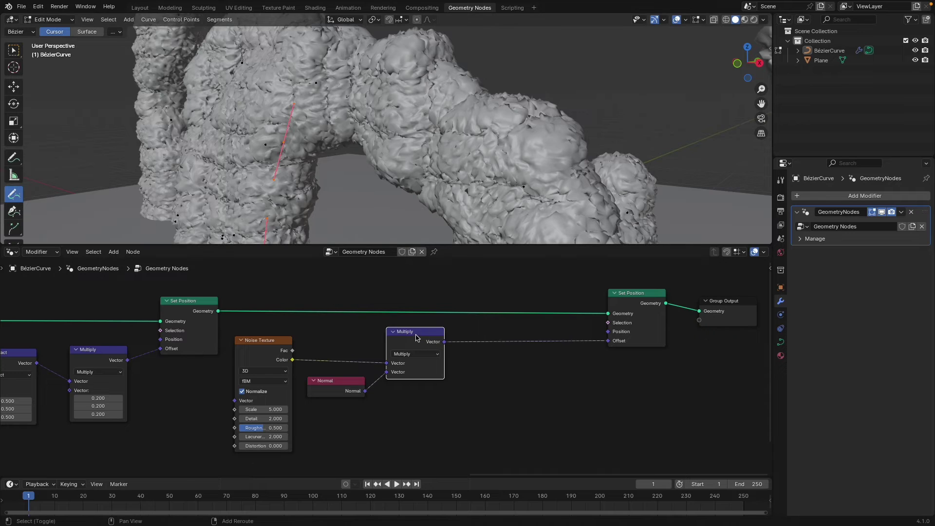
key("shift+d")
left_click(526, 332)
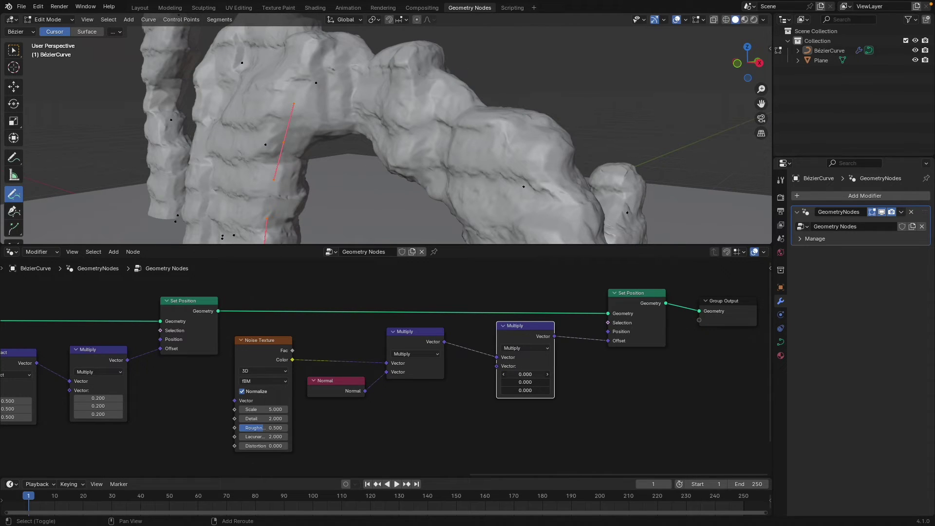
left_click_drag(525, 374, 505, 390)
Step: Mute the first Set Position node and inspect the noise displacement on its own around the arch
middle_click_drag(268, 314, 412, 323)
scroll(428, 329, "down", 2)
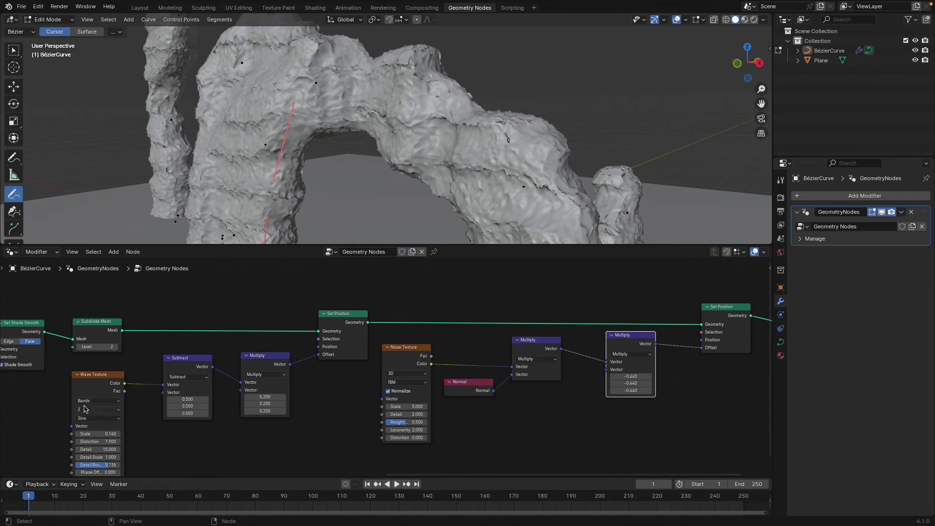
middle_click_drag(282, 334, 260, 316)
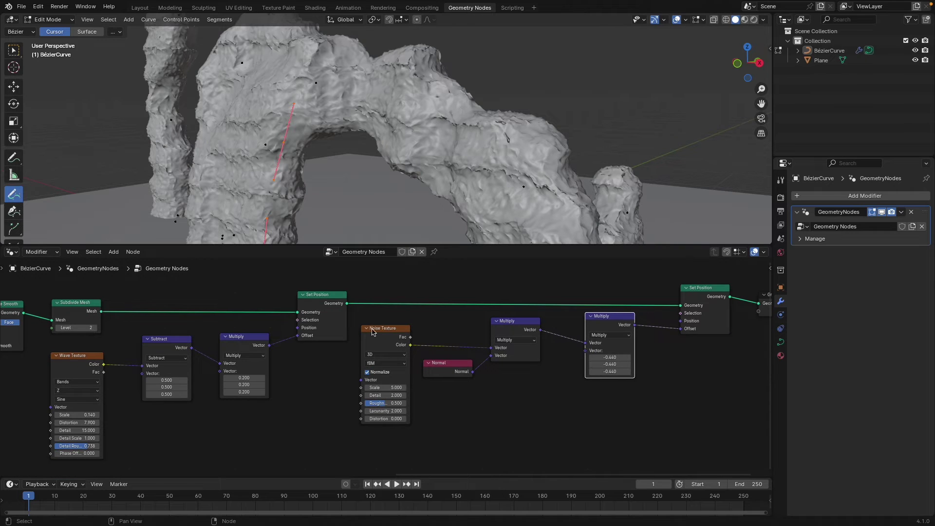
left_click(316, 299)
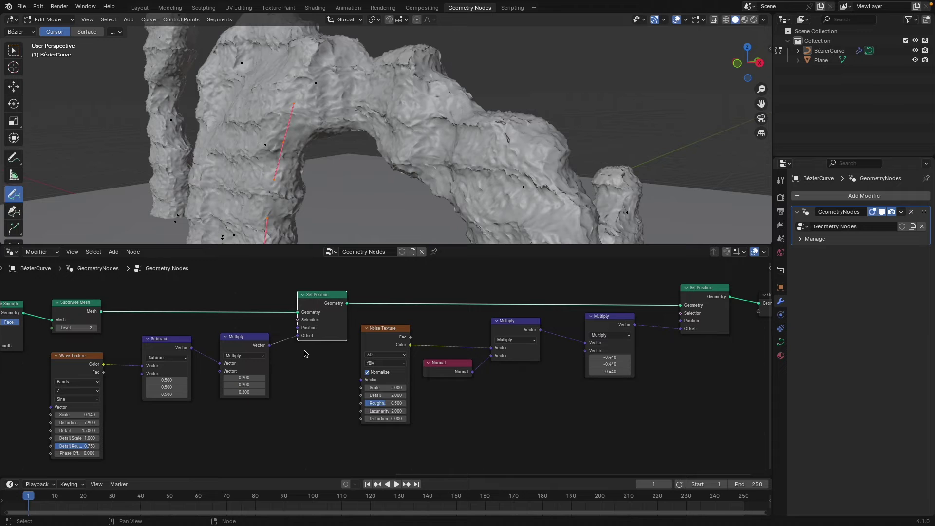
key("m")
middle_click_drag(480, 339, 411, 337)
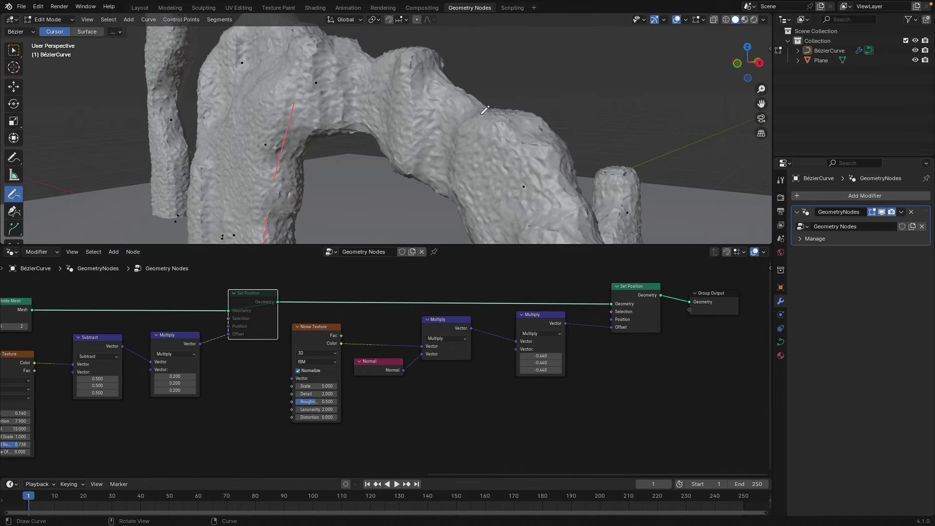
middle_click_drag(355, 104, 404, 96)
scroll(403, 355, "down", 2, "ctrl")
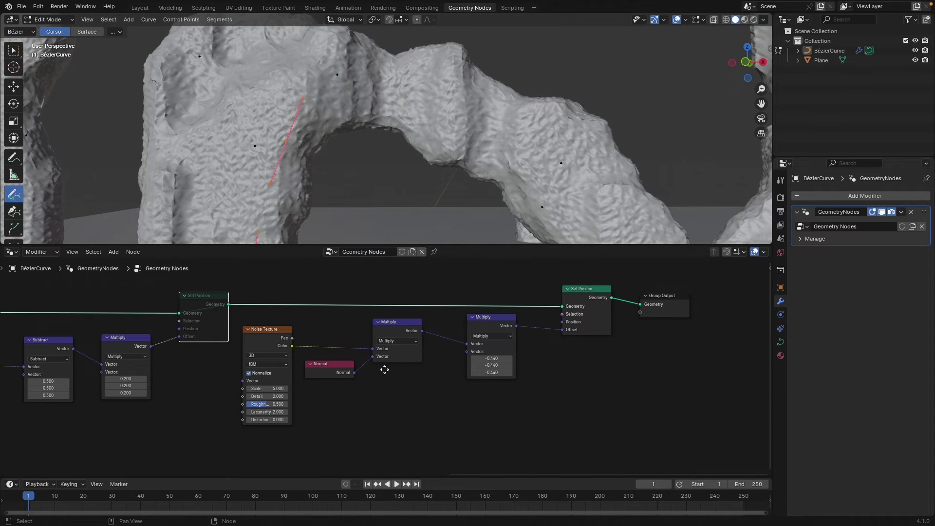
Step: Try a Noise Texture scale of 0.49 and look over the cliffs from several angles
scroll(385, 367, "up", 2)
left_click(231, 389)
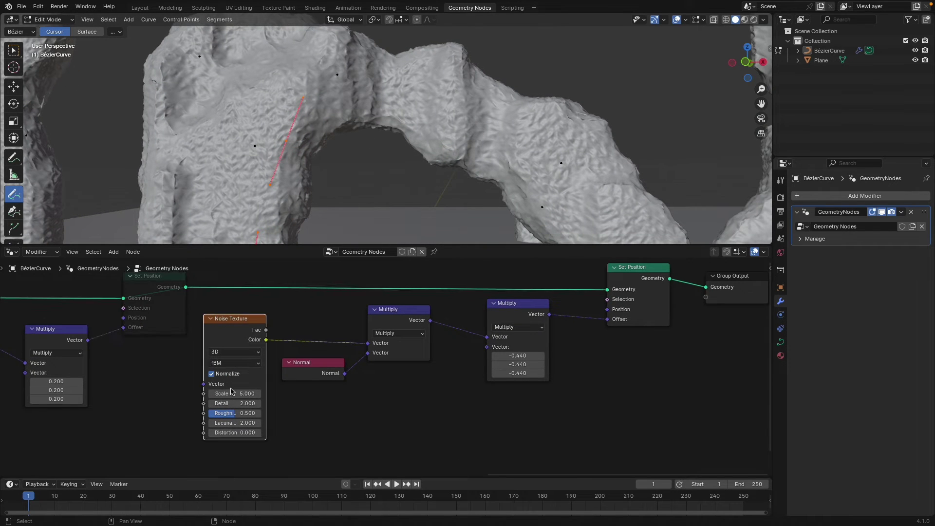
mouse_move(231, 393)
left_mouse_down()
mouse_move(253, 394)
mouse_move(221, 393)
mouse_move(233, 394)
left_mouse_up()
key("Return")
scroll(288, 125, "down", 4)
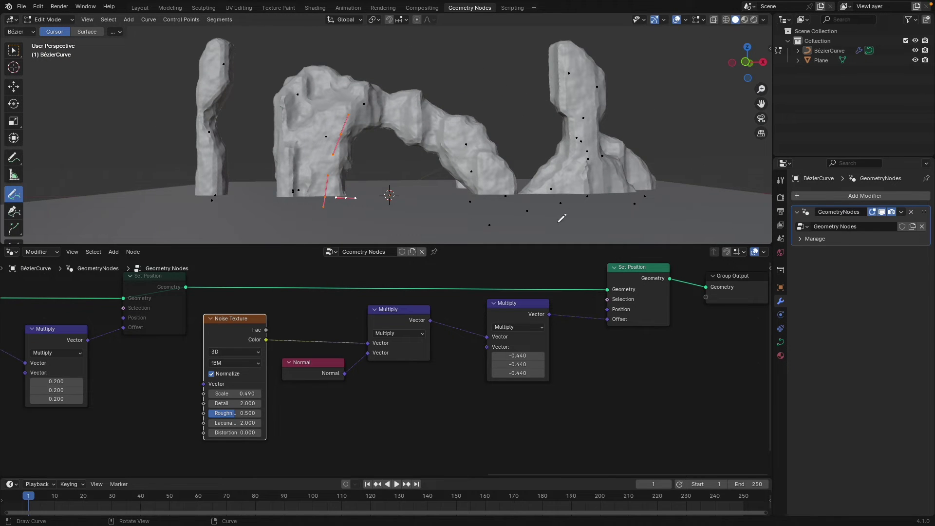
middle_click_drag(303, 170, 365, 163)
scroll(281, 437, "up", 3)
scroll(292, 411, "up", 1)
Step: Try a Noise Texture scale of 200, and settle on Multifractal with scale 1.9, detail 15, roughness 0.733 and a final Multiply vector of 0.05
left_click(160, 405)
key("Return")
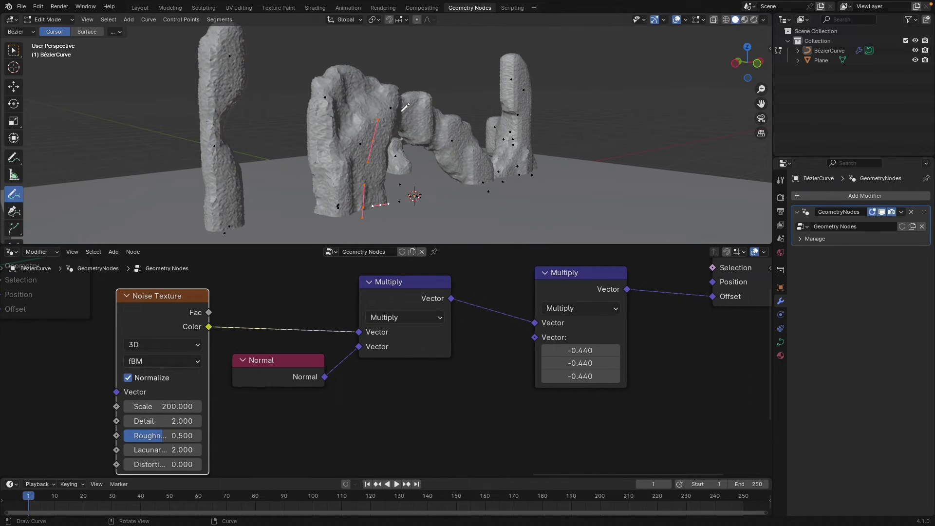
scroll(341, 225, "up", 5)
left_click(160, 408)
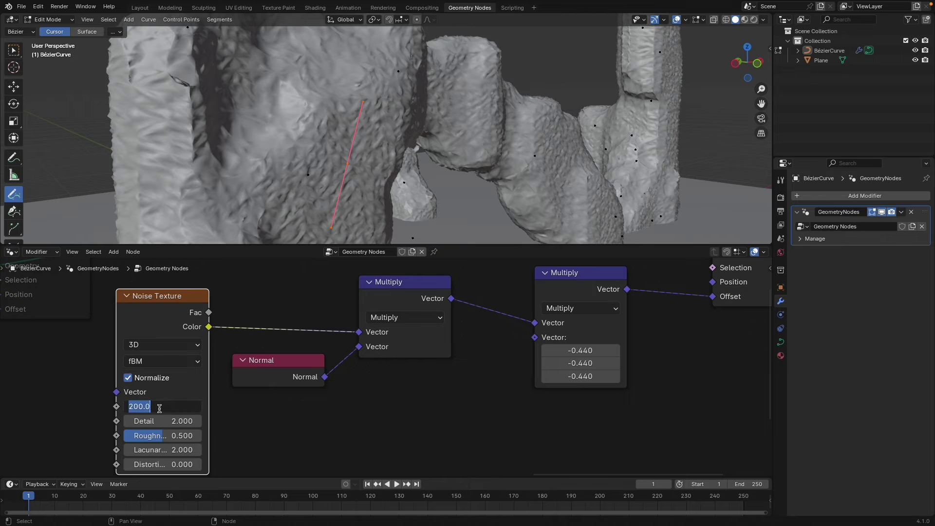
key("Return")
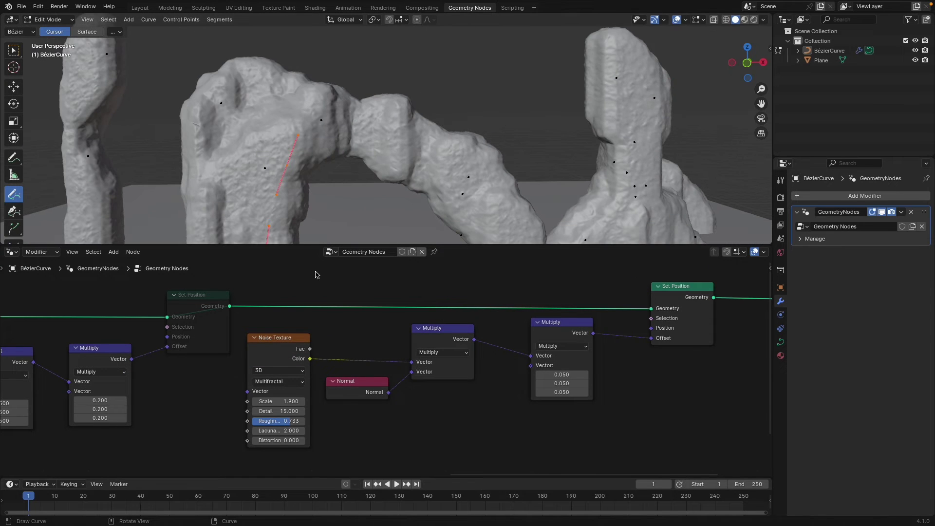
Step: Insert a Subdivision Surface node between Subdivide Mesh and the muted Set Position
middle_click_drag(317, 274, 383, 374)
middle_click_drag(244, 354, 402, 340)
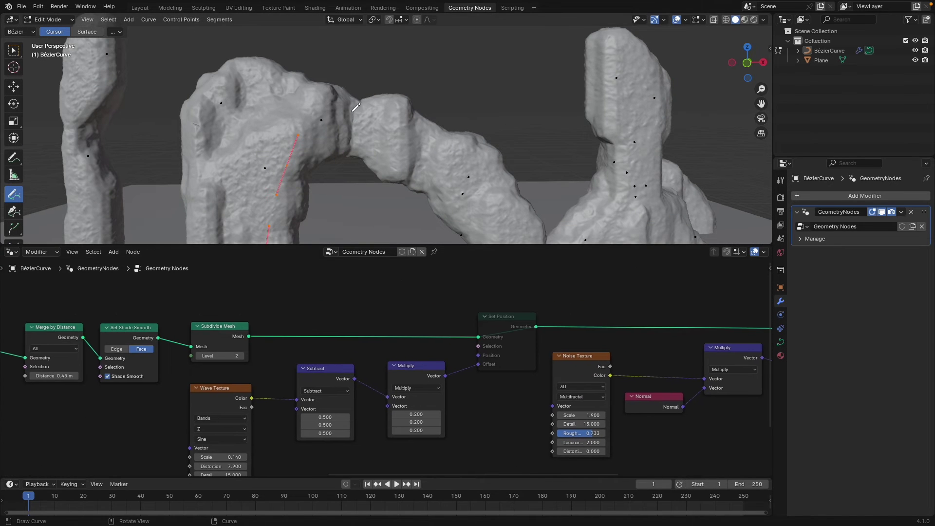
middle_click_drag(351, 112, 317, 116)
scroll(265, 370, "up", 1)
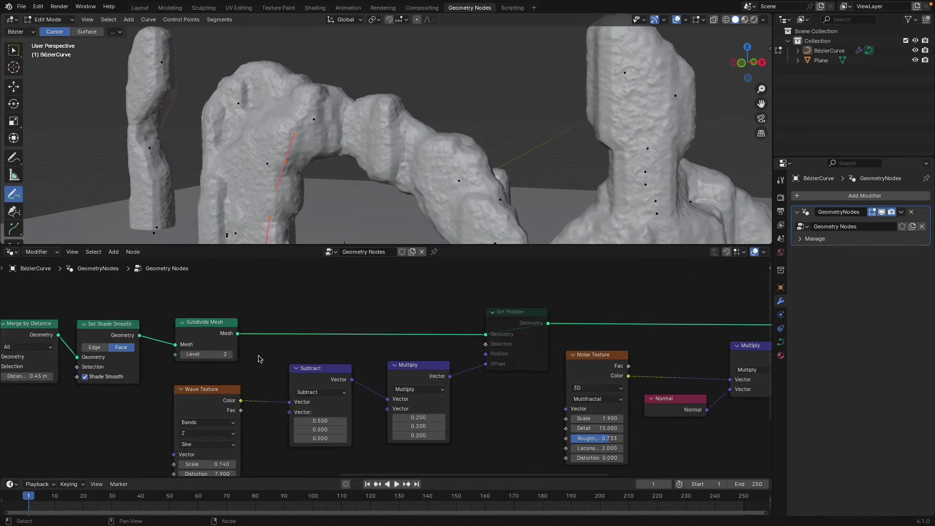
key("shift+a")
type("sub")
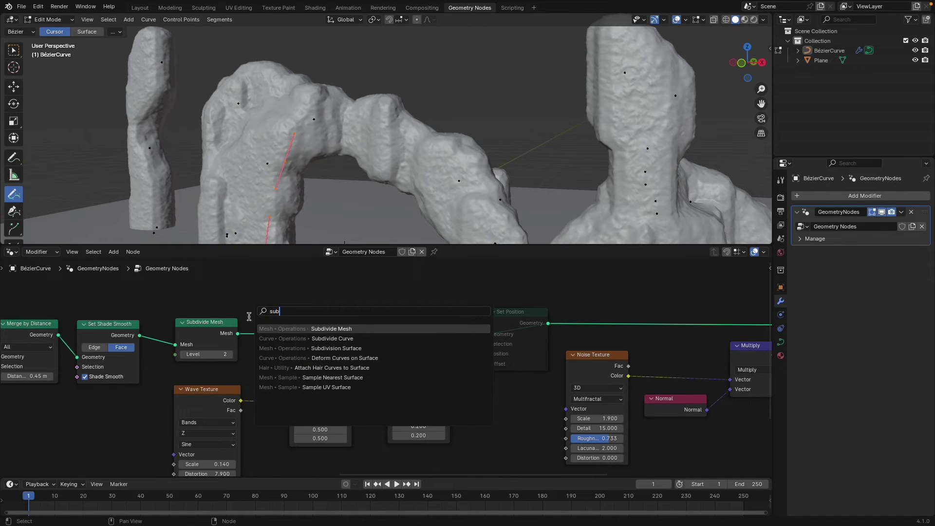
key("Down")
key("Down")
key("Return")
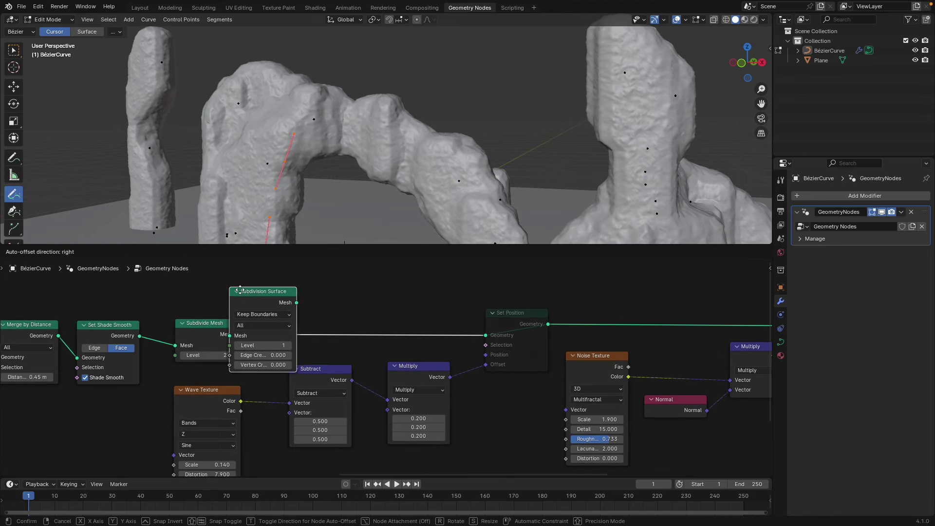
left_click(245, 291)
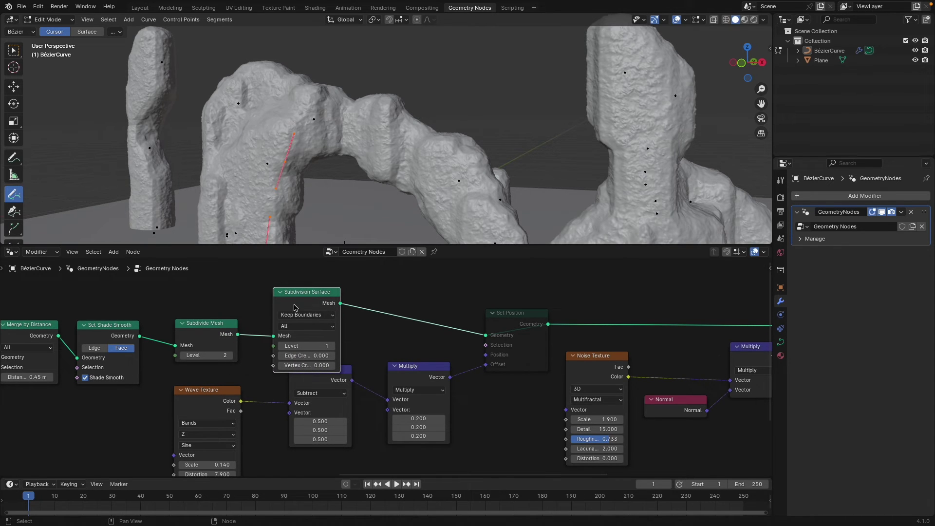
Step: Check the finer rock detail close up and from afar, and move the Subdivision Surface node clear of the Subtract node
mouse_move(316, 128)
middle_mouse_down()
mouse_move(371, 128)
mouse_move(325, 125)
middle_mouse_up()
scroll(371, 128, "up", 2)
scroll(383, 138, "up", 1)
scroll(325, 125, "up", 1)
scroll(414, 146, "down", 3)
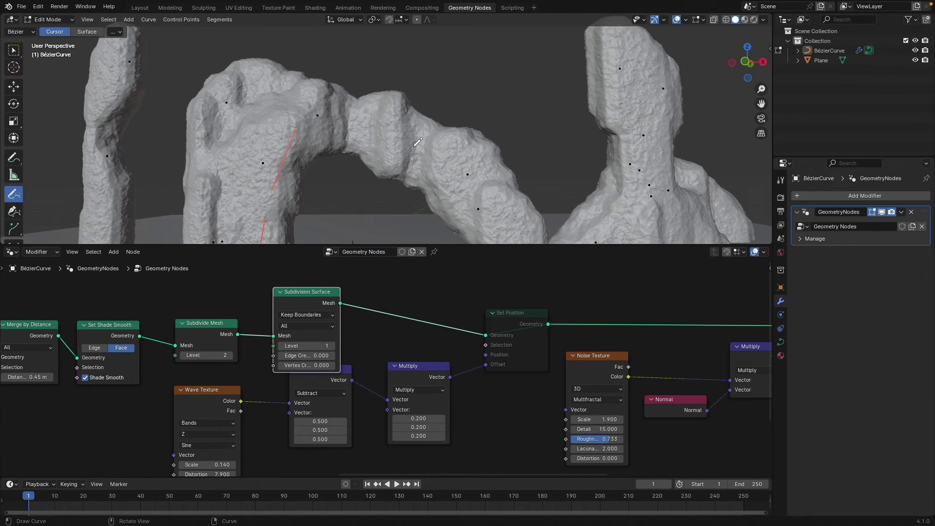
scroll(418, 142, "down", 6)
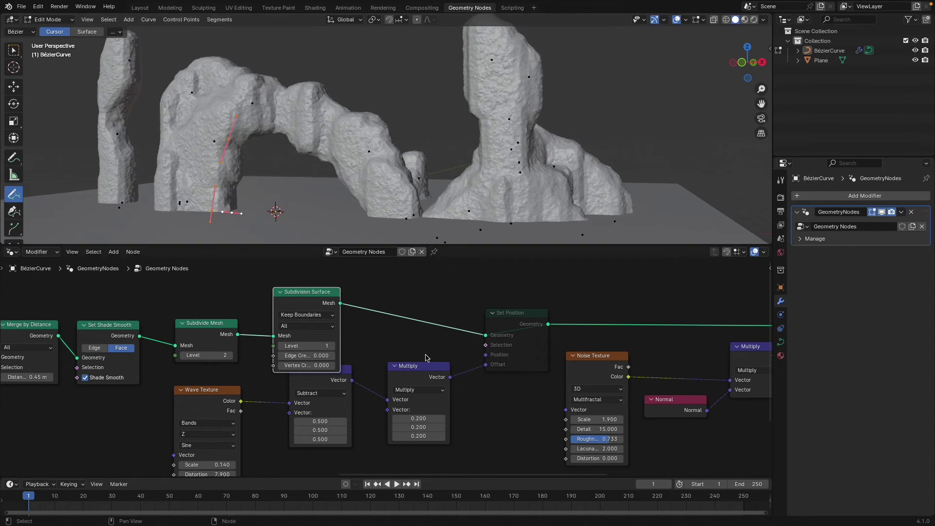
left_click_drag(319, 293, 308, 273)
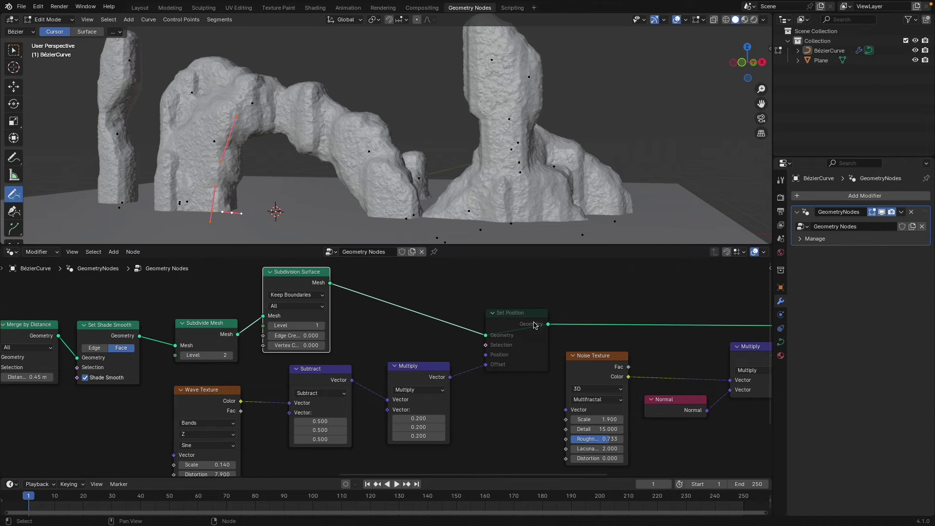
Step: Unmute the first Set Position node and check the layered wave displacement on the cliffs up close
left_click(516, 317)
key("m")
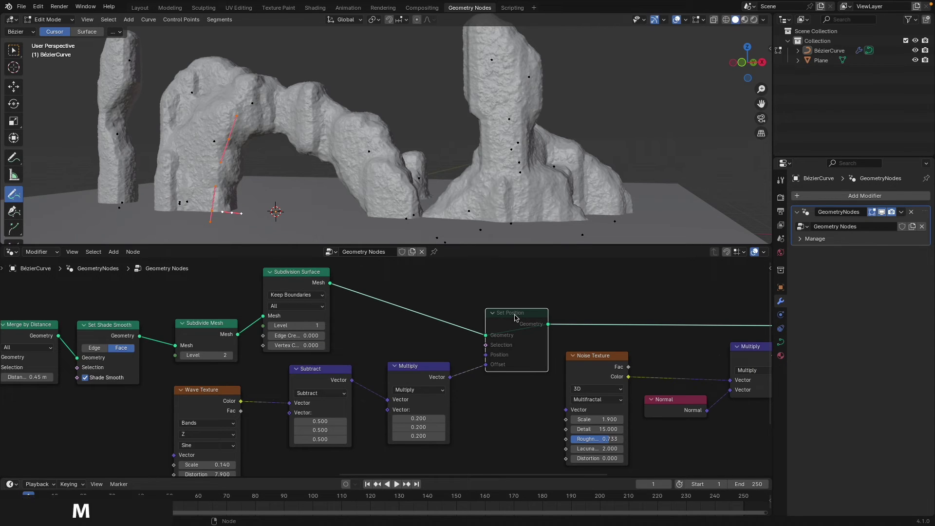
mouse_move(397, 160)
middle_mouse_down()
mouse_move(473, 159)
mouse_move(388, 173)
middle_mouse_up()
scroll(467, 166, "down", 1)
middle_click_drag(432, 355, 349, 345)
scroll(285, 149, "up", 3)
middle_click_drag(282, 151, 239, 146)
middle_click_drag(442, 81, 458, 82)
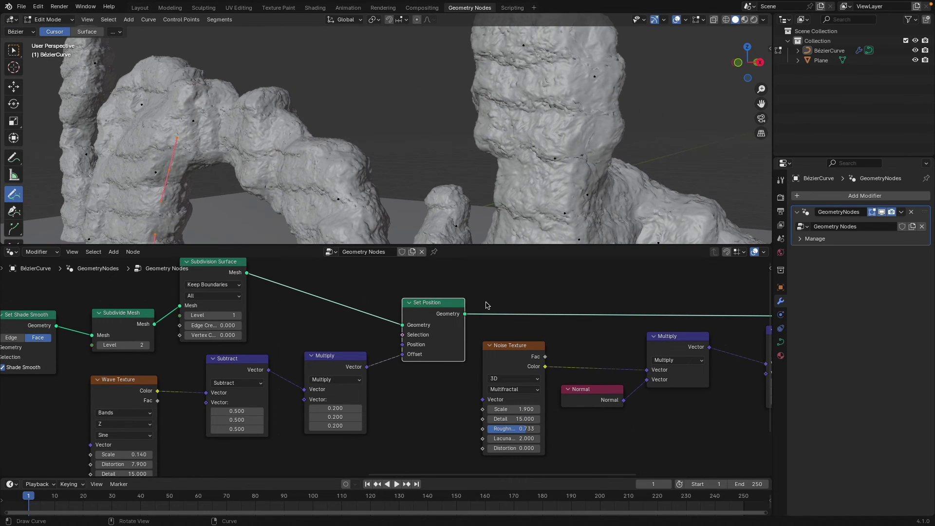
Step: Set the final Multiply vector after the noise to 0.02 on all axes and the wave branch's Multiply vector to 0.15
middle_click_drag(500, 352, 354, 338)
left_click_drag(658, 368, 657, 385)
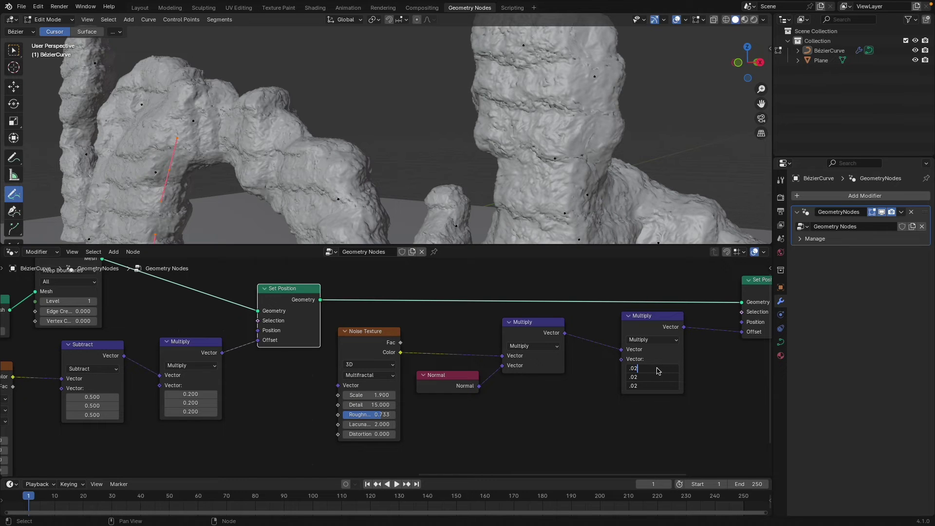
key("Return")
middle_click_drag(285, 402, 352, 406)
mouse_move(263, 404)
left_mouse_down()
mouse_move(264, 414)
mouse_move(266, 400)
left_mouse_up()
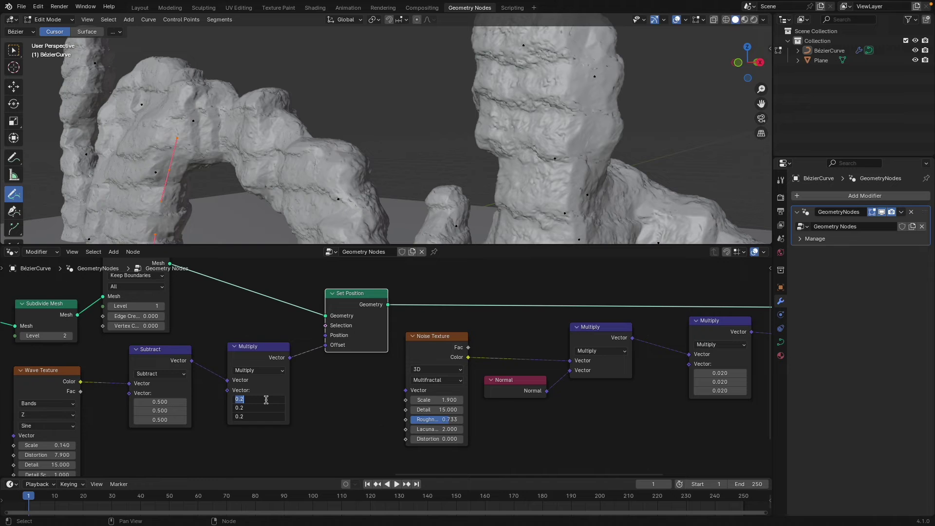
key("Return")
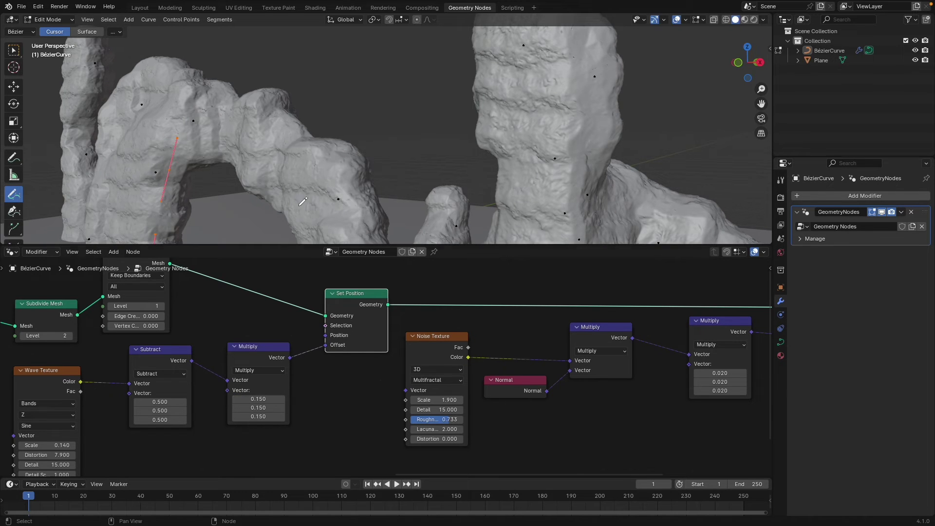
Step: Draw a large arch, a tall curve crossing its base, and a separate standing pillar on each side of the formation
mouse_move(324, 125)
middle_mouse_down()
mouse_move(366, 138)
mouse_move(376, 152)
mouse_move(410, 138)
mouse_move(364, 173)
middle_mouse_up()
scroll(410, 138, "down", 1)
mouse_move(187, 220)
left_mouse_down()
mouse_move(226, 142)
mouse_move(397, 142)
mouse_move(488, 204)
mouse_move(473, 197)
left_mouse_up()
mouse_move(220, 76)
left_mouse_down()
mouse_move(199, 146)
mouse_move(208, 212)
left_mouse_up()
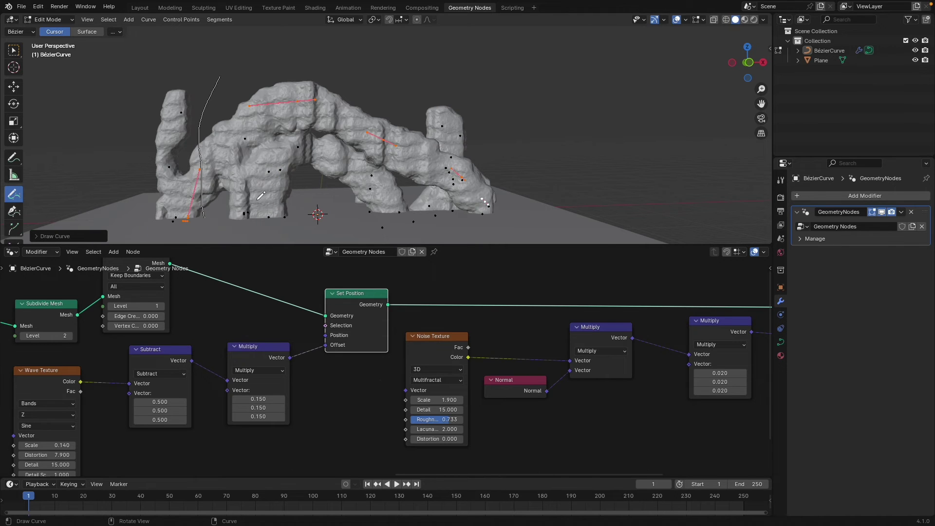
left_click_drag(130, 230, 121, 161)
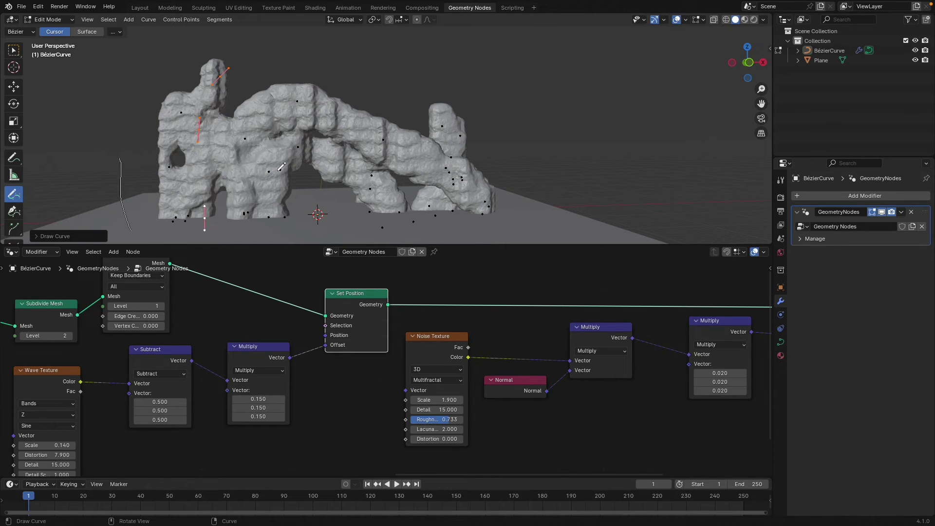
left_click_drag(524, 222, 527, 112)
Step: Box-select the control points in the arch's upper area and move them freely to reshape the cliffs
left_click(11, 88)
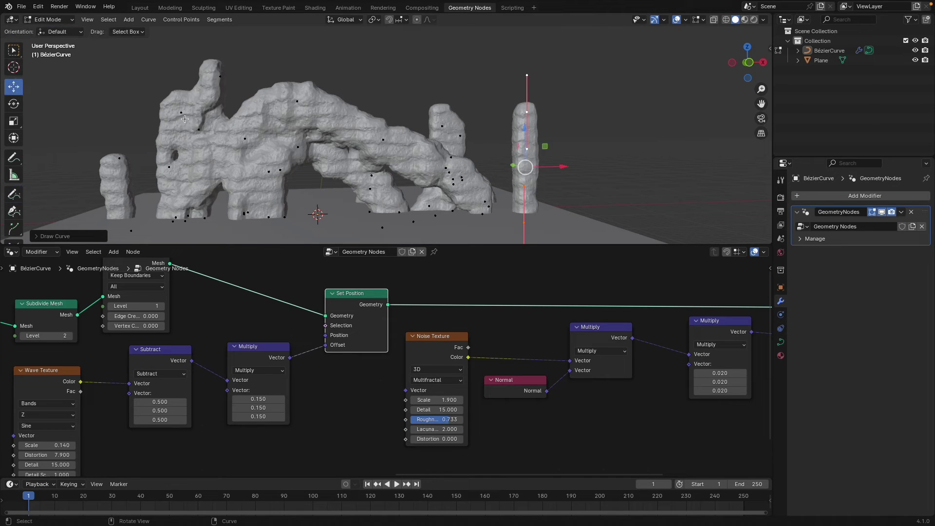
left_click_drag(149, 98, 295, 189)
key("g")
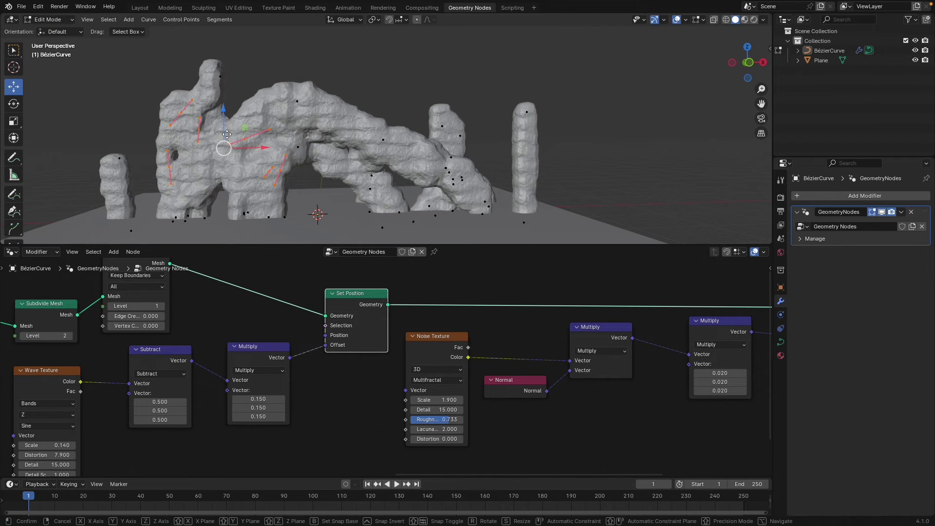
mouse_move(204, 135)
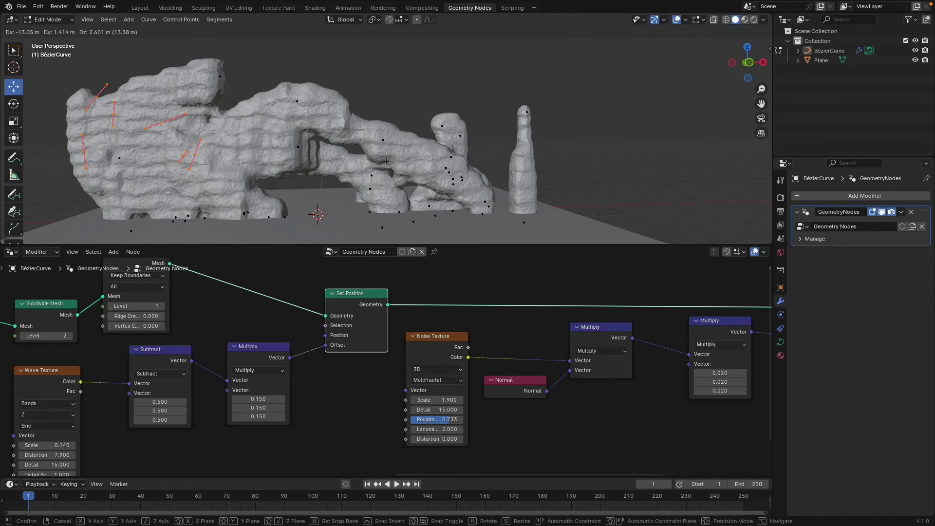
left_click(185, 135)
Step: Delete all the curves and draw new freehand ones forming linked arches between two tall pillars
key("x")
left_click(224, 151)
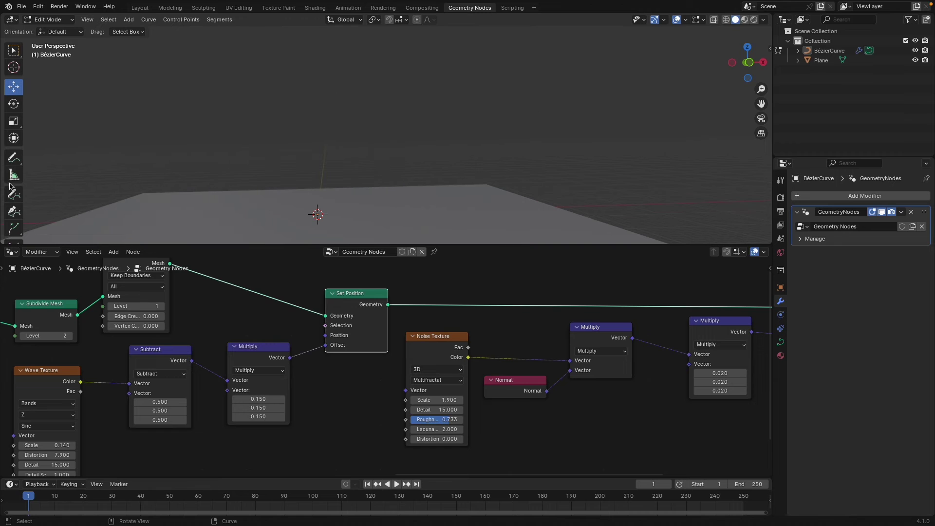
left_click(13, 194)
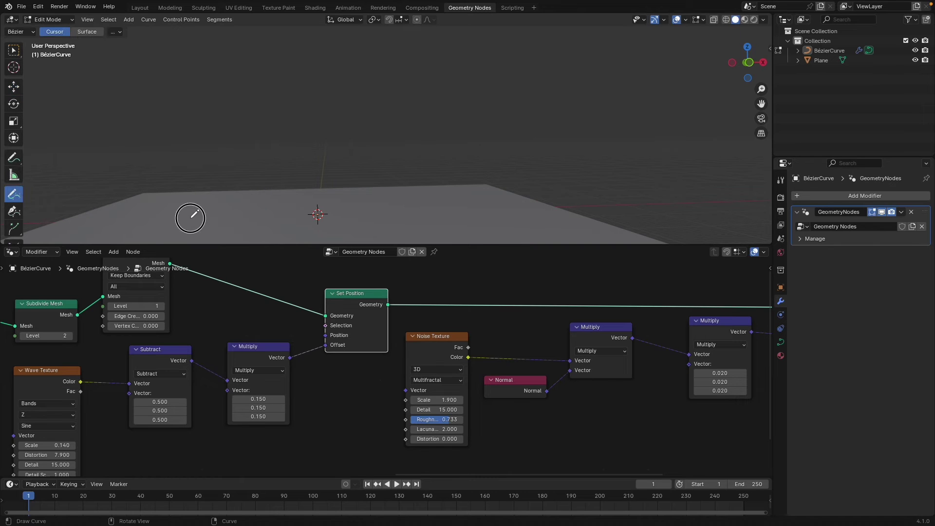
left_click_drag(190, 208, 176, 82)
left_click_drag(176, 81, 171, 75)
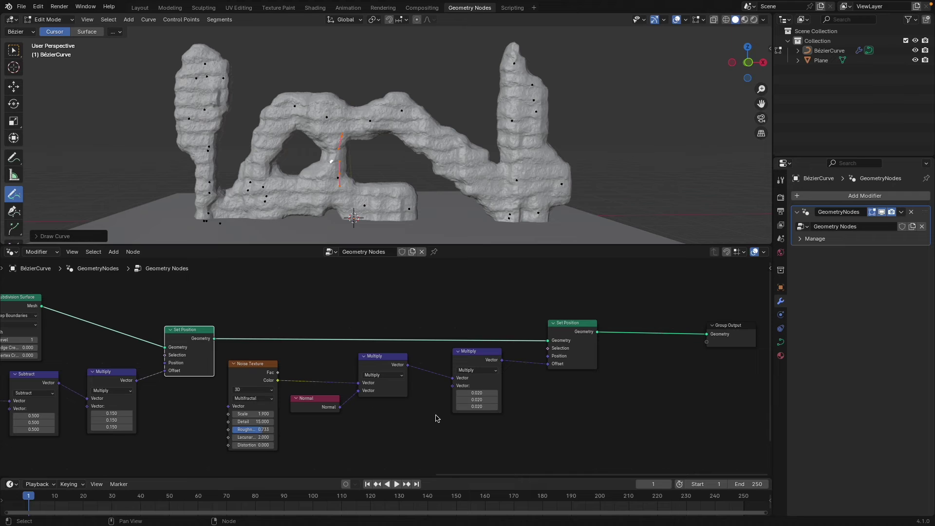
Step: Deselect the curve's control points, review the whole node tree, and return the curve to Object Mode
scroll(585, 432, "down", 2)
middle_click_drag(439, 396, 572, 392)
scroll(485, 404, "down", 2)
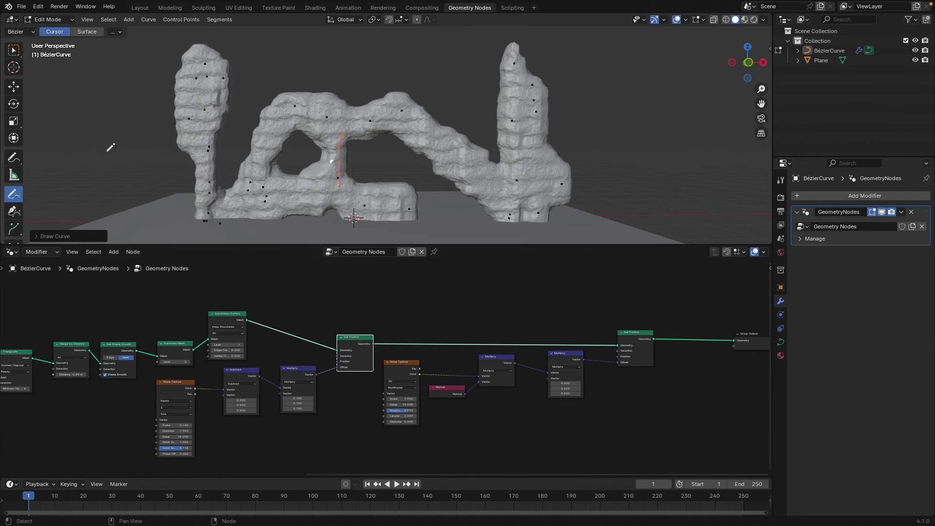
key("alt+a")
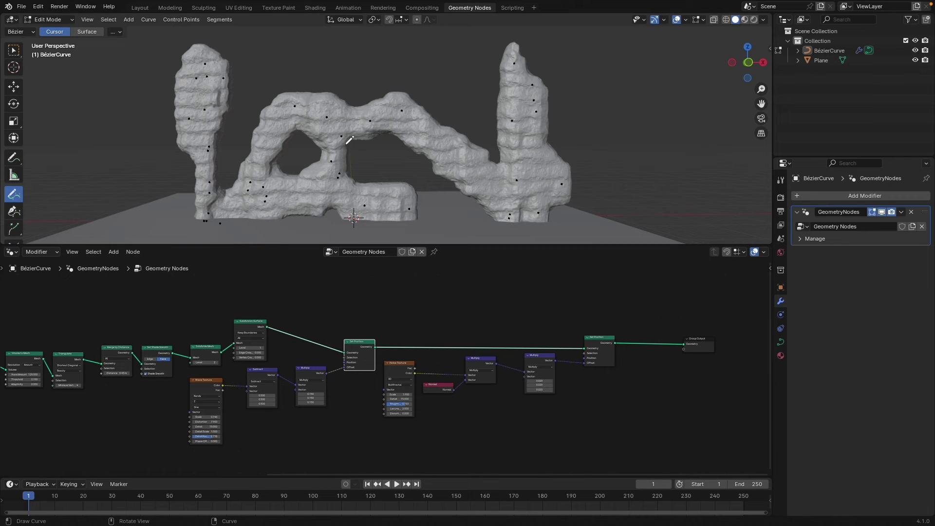
middle_click_drag(351, 340, 438, 328)
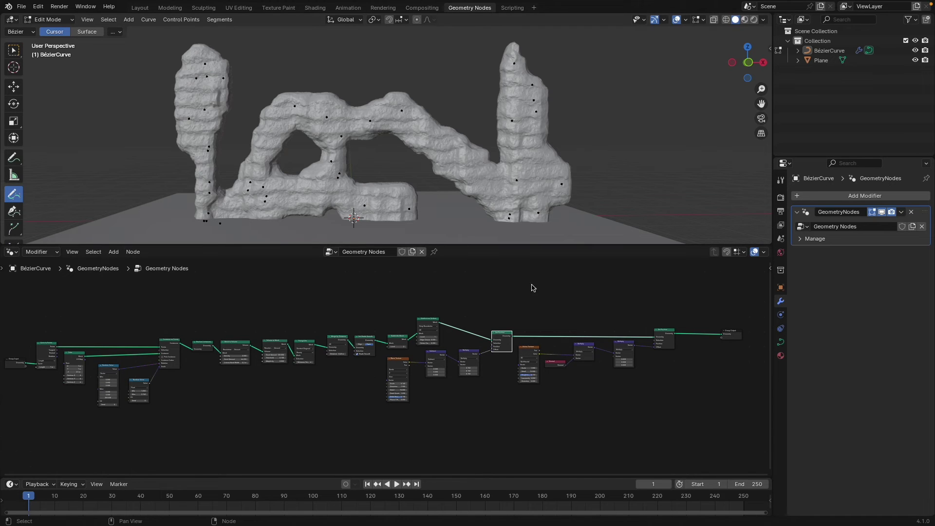
left_click(41, 19)
key("Tab")
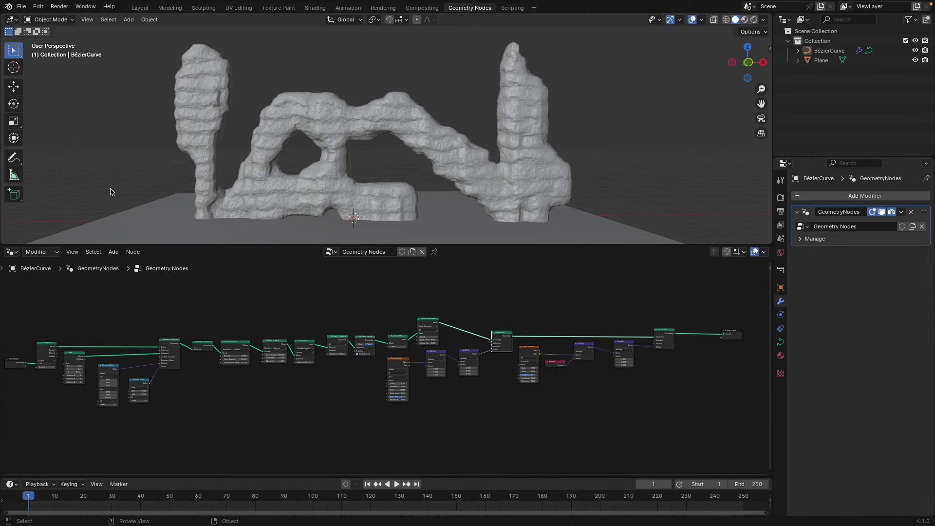
left_click(22, 6)
left_click(45, 127)
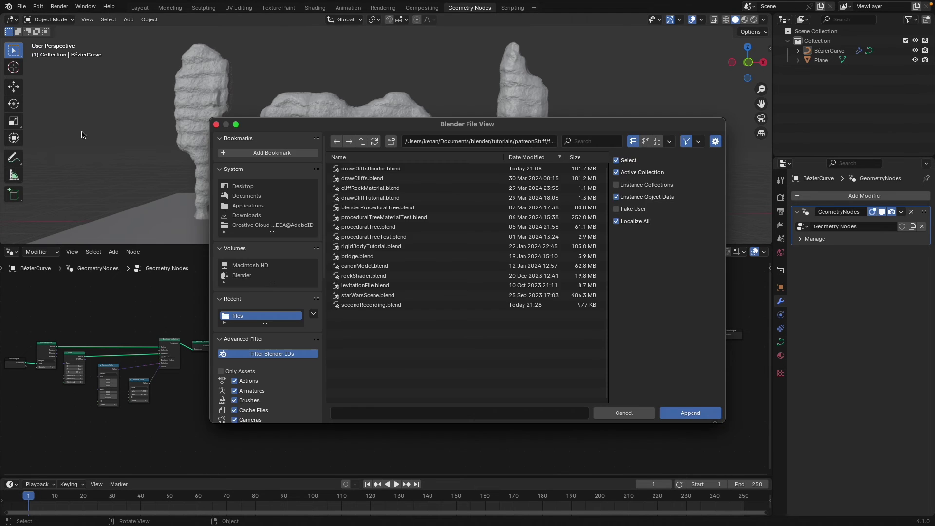
key("Escape")
Step: Move the Group Output node farther from the last Set Position node to make room between them
scroll(440, 364, "up", 3)
middle_click_drag(438, 364, 236, 371)
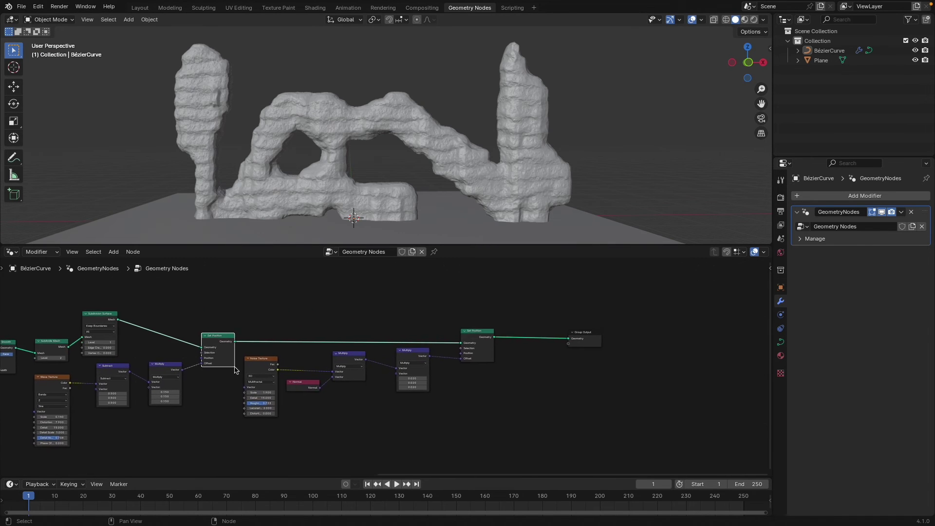
scroll(403, 370, "up", 4)
middle_click_drag(488, 373, 246, 372)
scroll(265, 371, "up", 2)
middle_click_drag(405, 328, 361, 367)
left_click_drag(361, 367, 472, 363)
scroll(243, 345, "up", 2)
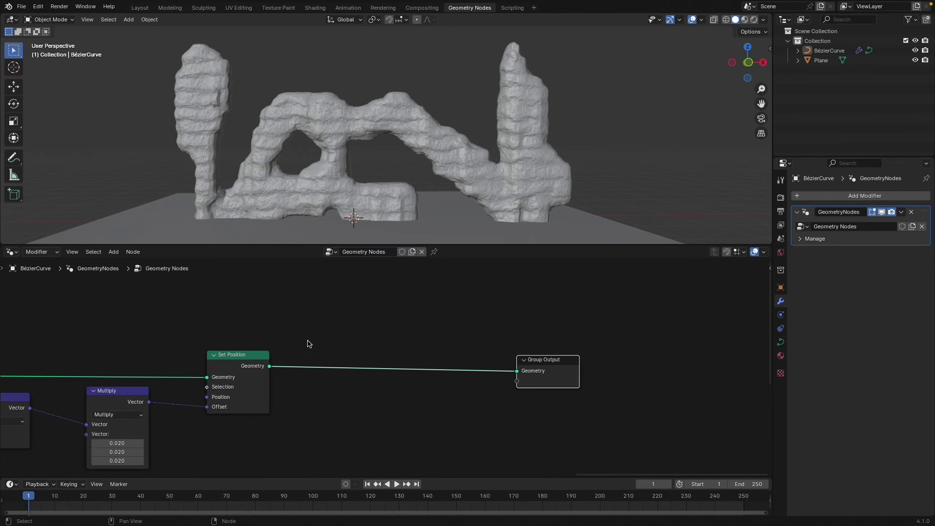
Step: Insert a Set Material node between the last Set Position and Group Output, and assign cliffMossMaterial to it
key("shift+a")
mouse_move(310, 336)
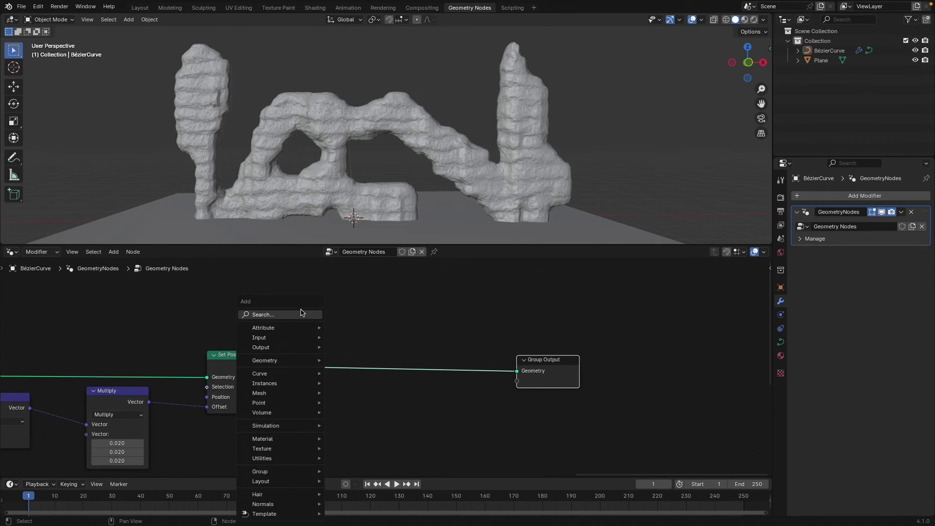
left_click(300, 312)
type("set ma")
key("Return")
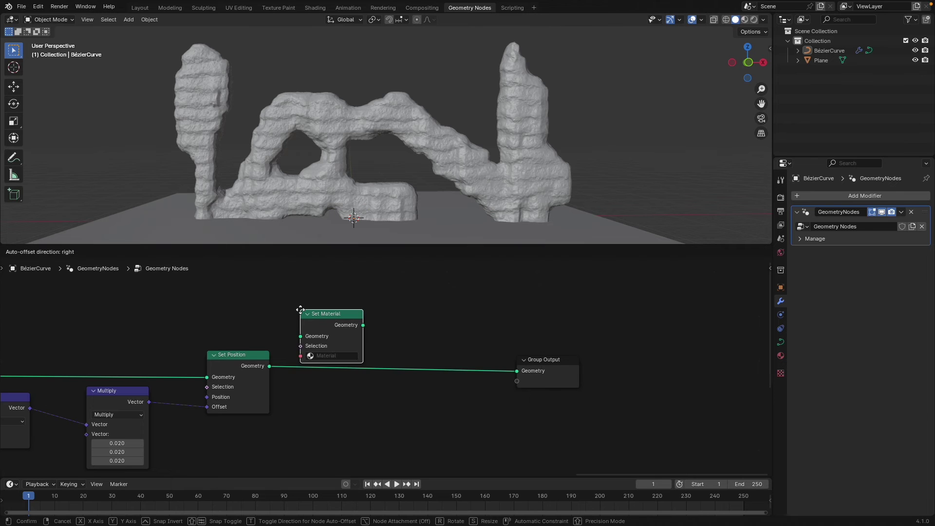
left_click(304, 336)
left_click(335, 381)
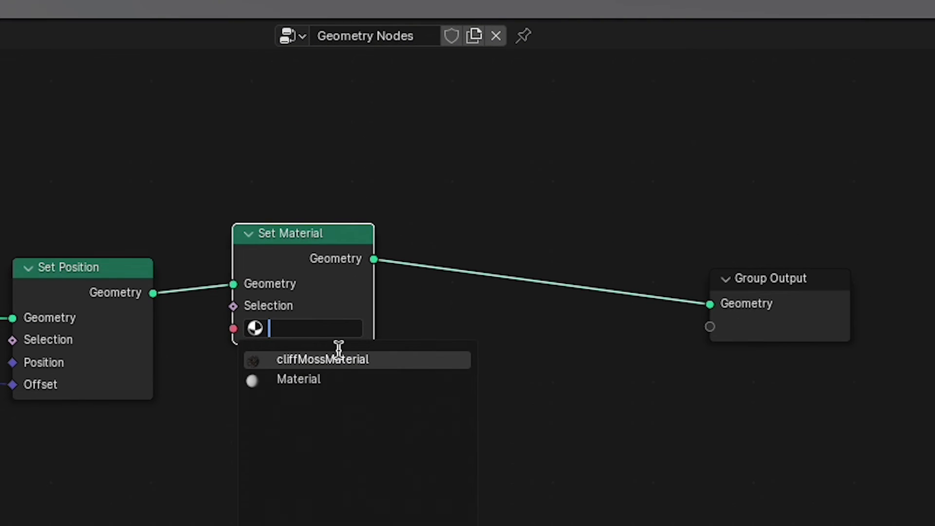
key("Return")
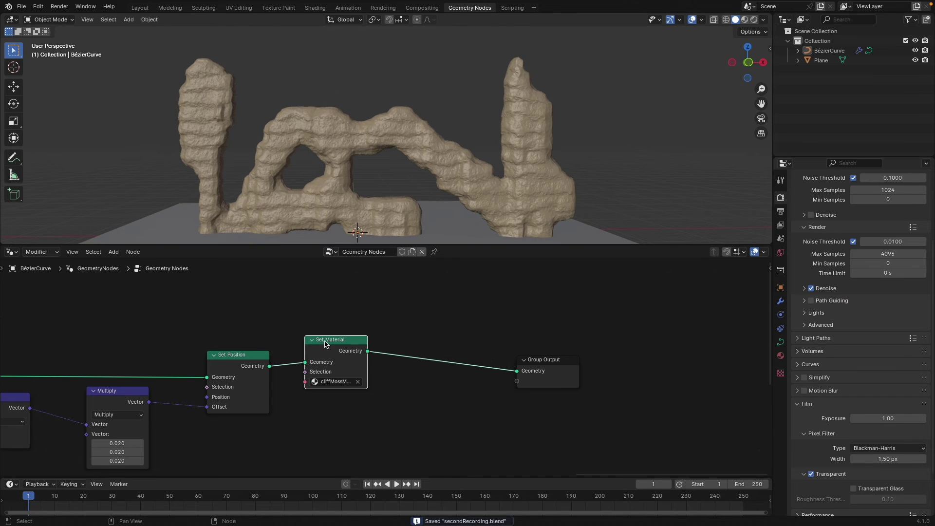
left_click_drag(327, 343, 324, 355)
Step: Save the file, preview the material on the cliffs in Rendered shading, and nudge the Set Material node closer to Set Position
key("ctrl+s")
key("z")
left_click(271, 71)
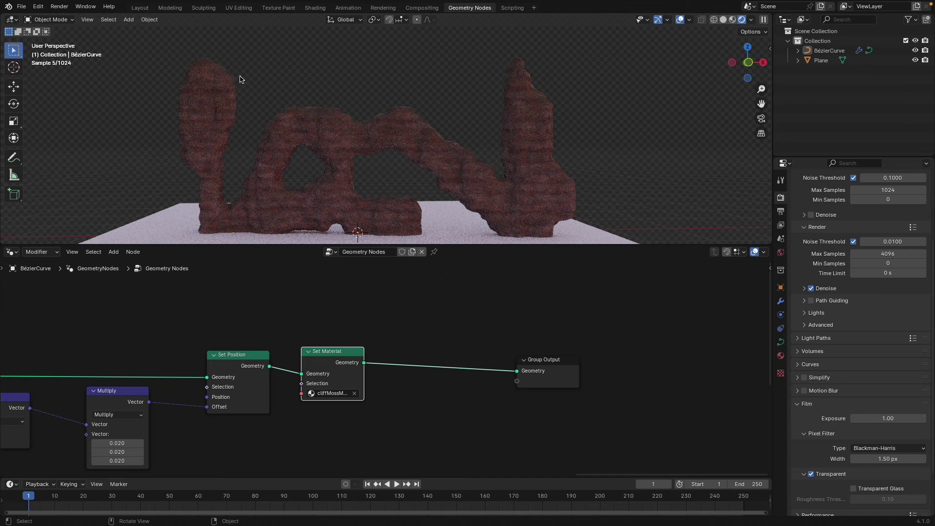
middle_click_drag(400, 110, 393, 92)
scroll(392, 94, "up", 4)
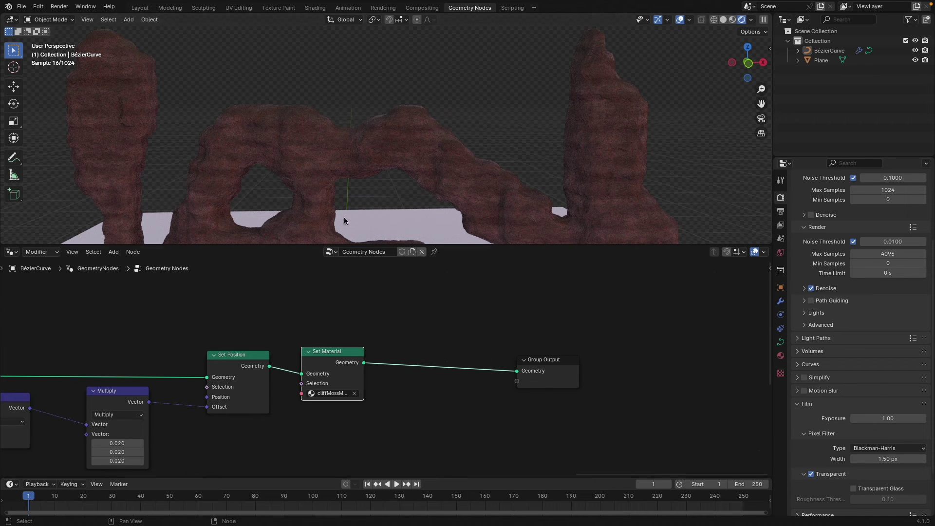
scroll(303, 237, "down", 1)
left_click_drag(319, 350, 316, 354)
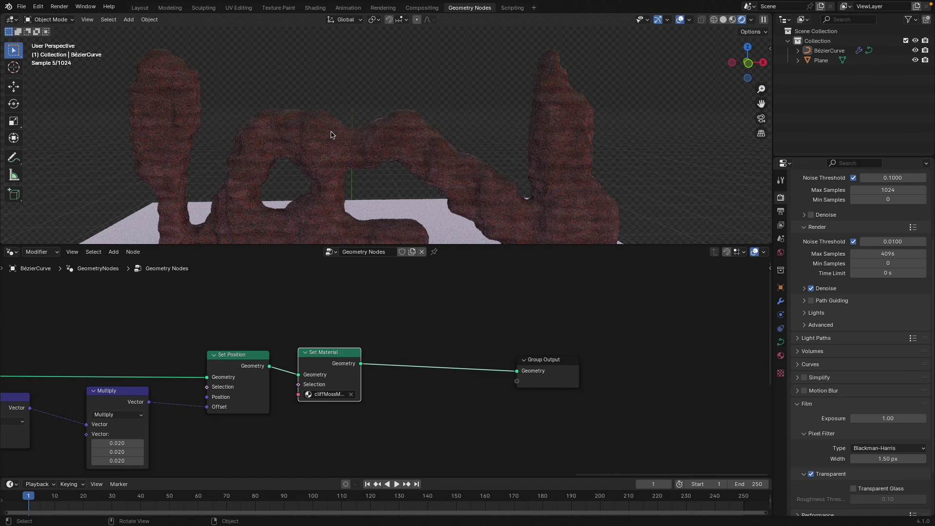
scroll(332, 135, "down", 3)
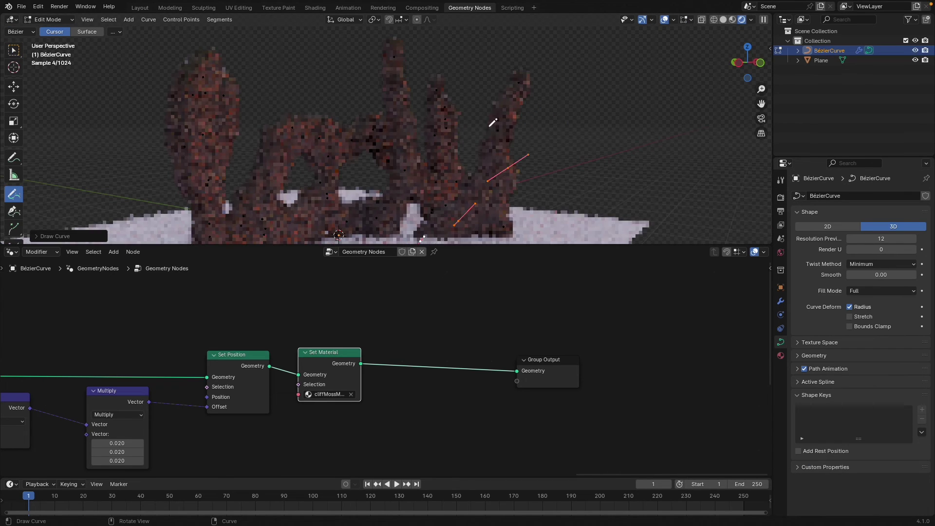
Step: Draw another freehand curve across the slanted pillar to broaden the rock, and return to Object Mode
mouse_move(479, 82)
left_mouse_down()
mouse_move(478, 163)
mouse_move(501, 203)
mouse_move(531, 169)
left_mouse_up()
left_click(47, 19)
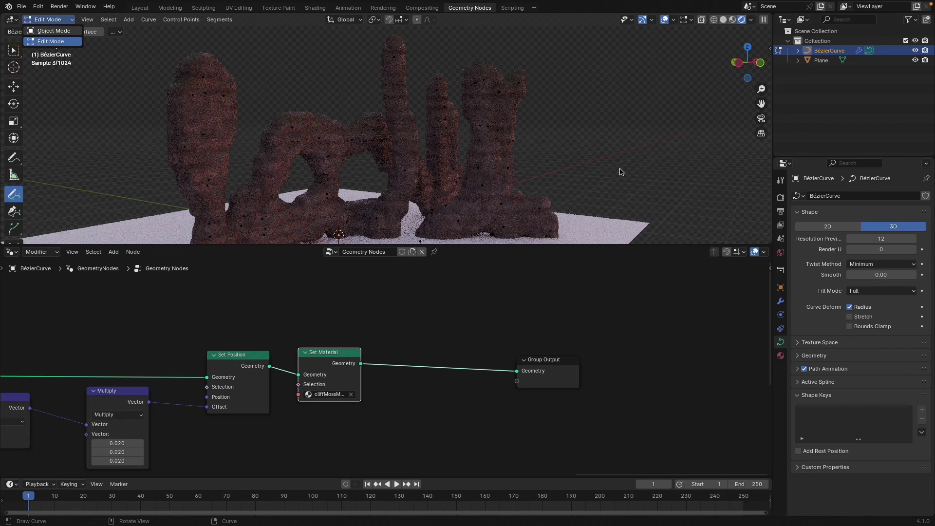
left_click(641, 142)
scroll(443, 115, "down", 1)
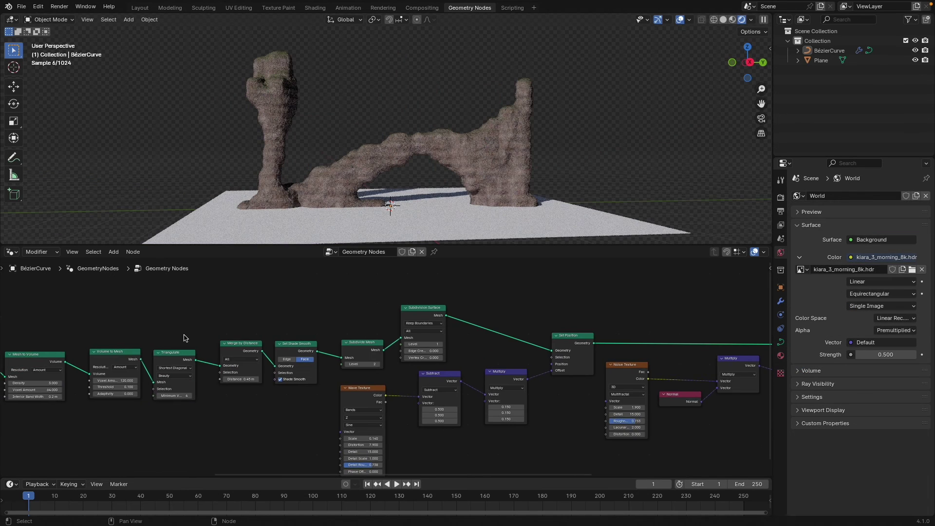
Step: Show the curve's modifier properties and move the Group Input node farther away from Curve to Points
scroll(316, 338, "left", 6)
scroll(326, 342, "left", 8)
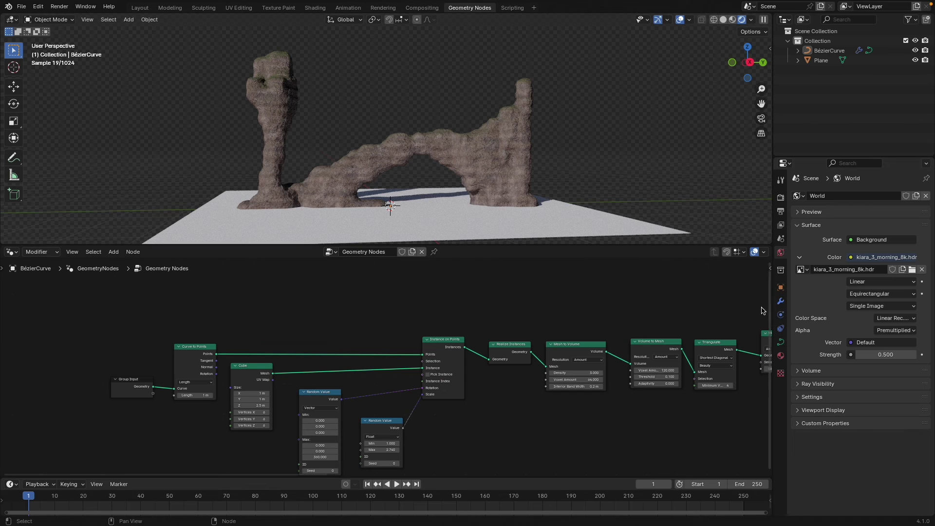
left_click(783, 302)
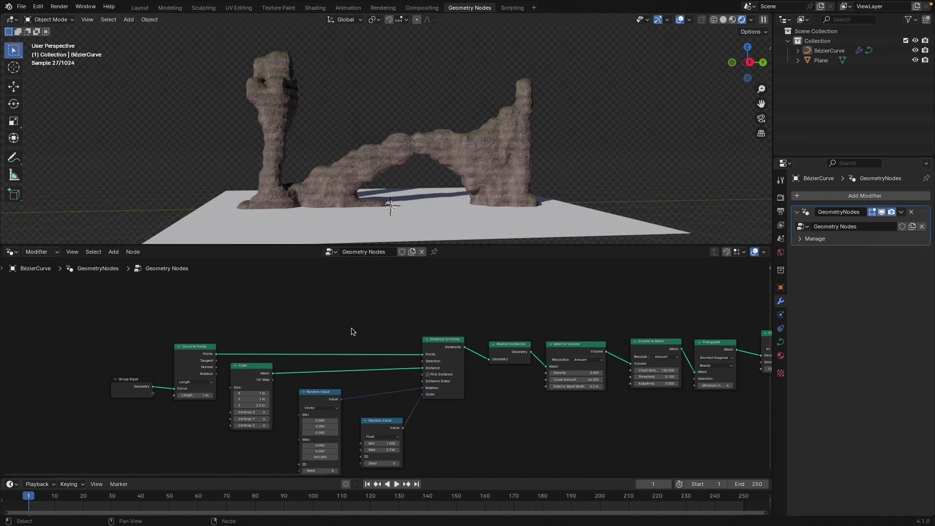
scroll(351, 330, "up", 2)
middle_click_drag(298, 382, 351, 322)
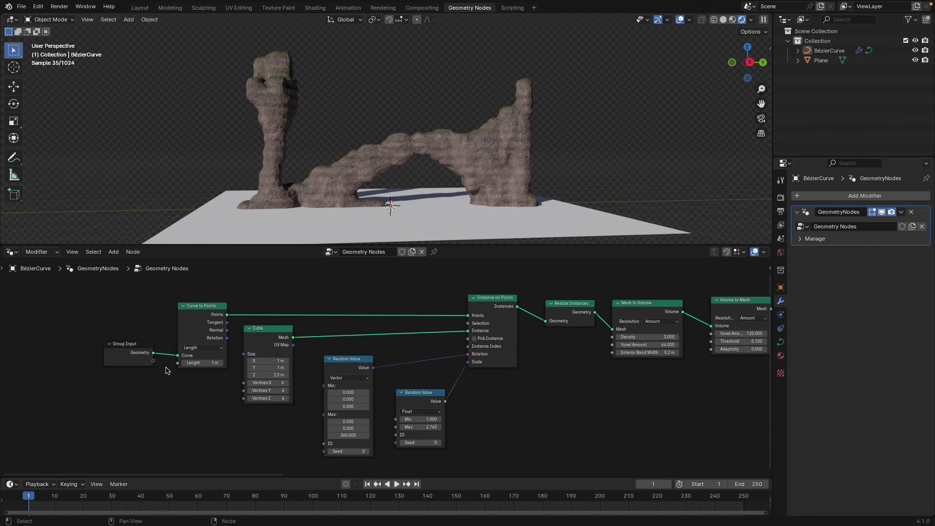
left_click_drag(108, 348, 45, 358)
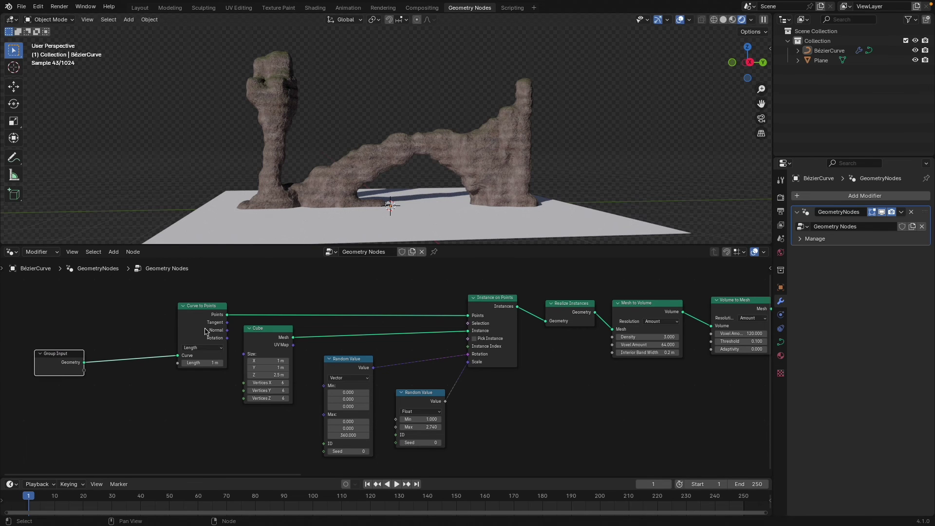
middle_click_drag(187, 347, 272, 376)
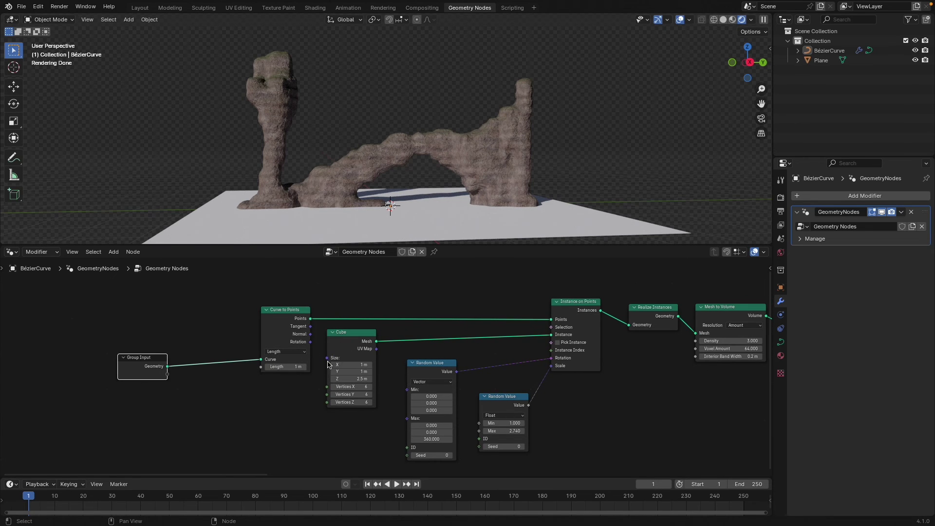
Step: Expose the float Random Value node's Max as a Group Input parameter and rename it rockScale
left_click_drag(149, 374, 127, 386)
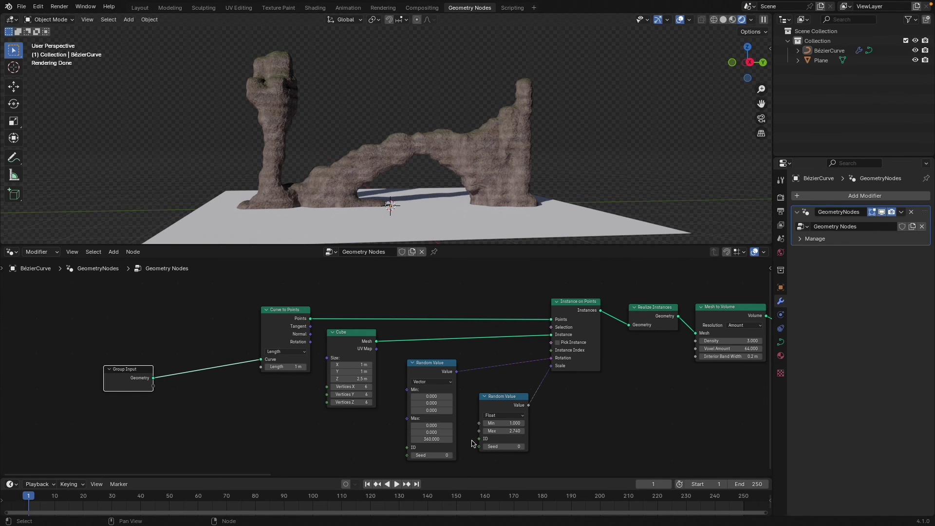
left_click_drag(481, 432, 126, 386)
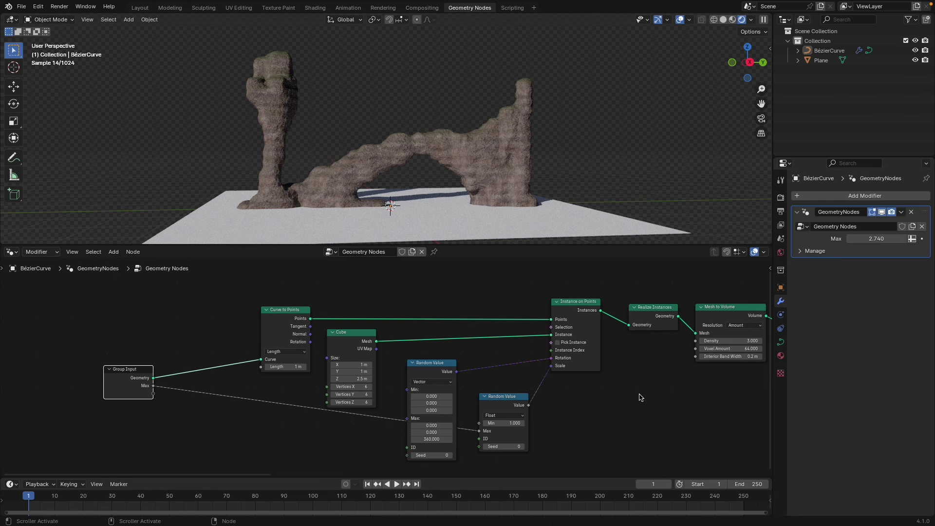
key("n")
double_click(710, 303)
type("rockScale")
key("Return")
Step: Try a rockScale of 4 in the curve's modifier settings and raise it to 6
left_click(868, 238)
type("4")
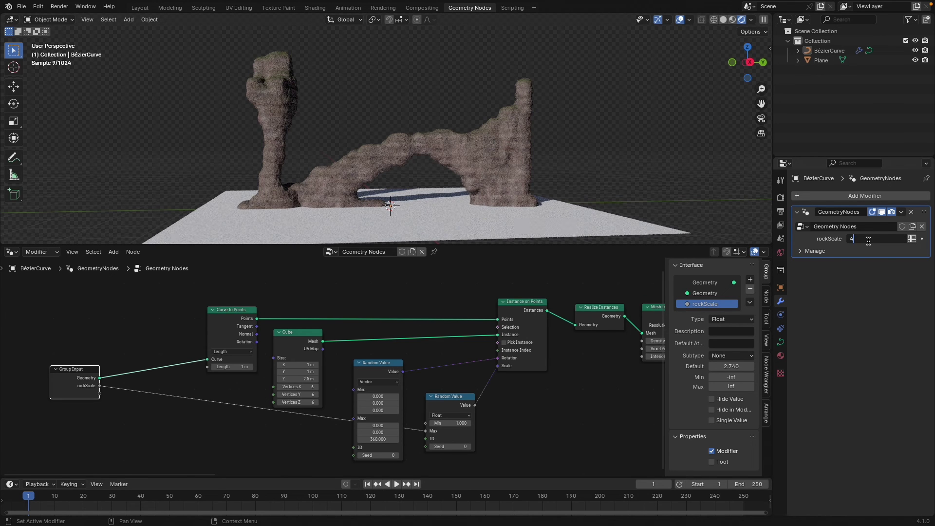
key("Return")
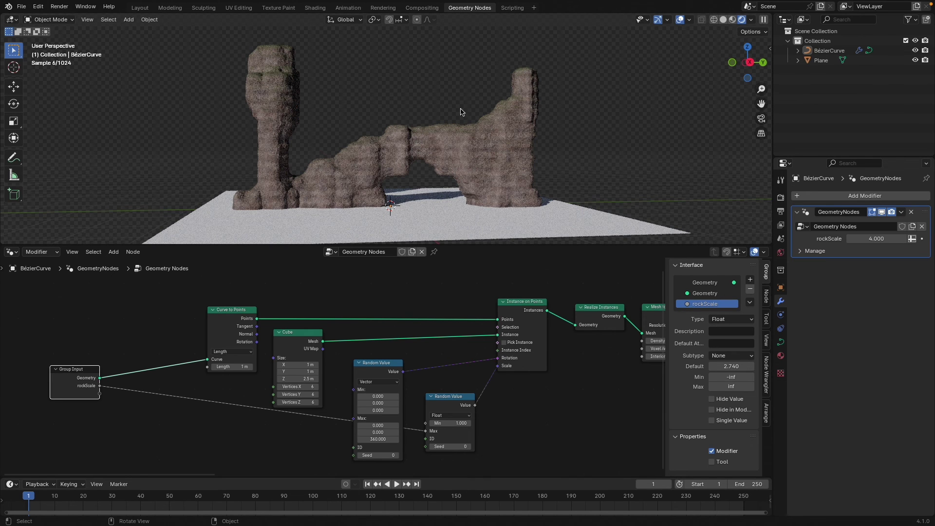
left_click(883, 238)
type("6")
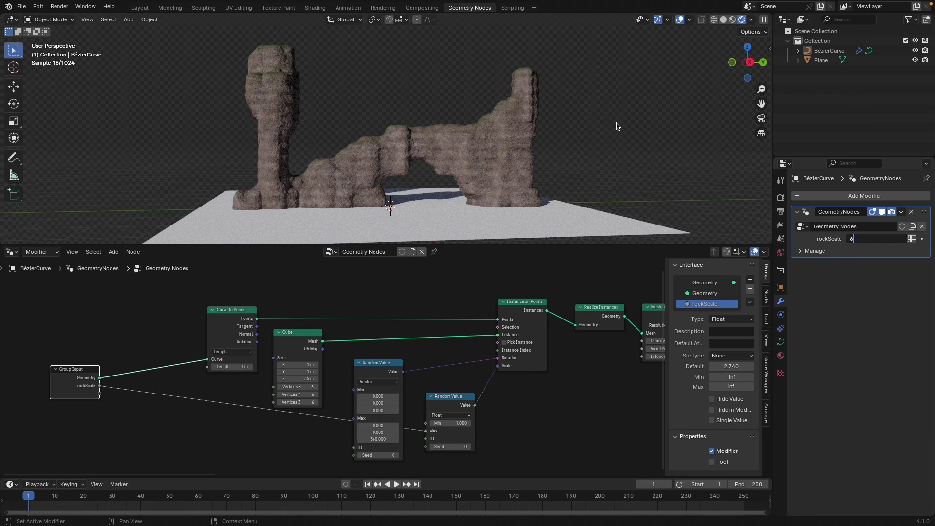
key("Return")
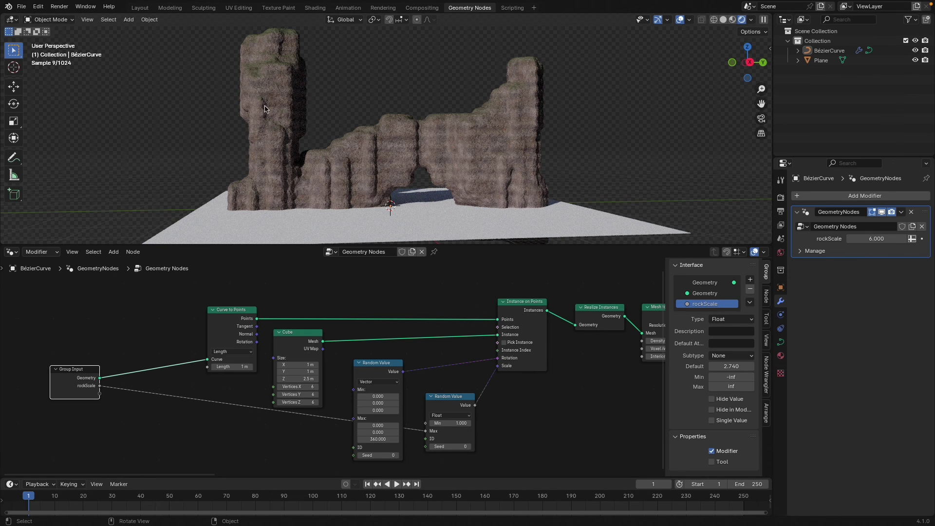
Step: Look over the cliffs and the node chain from Instance on Points to the Set Position node
middle_click_drag(400, 96, 396, 106, "shift")
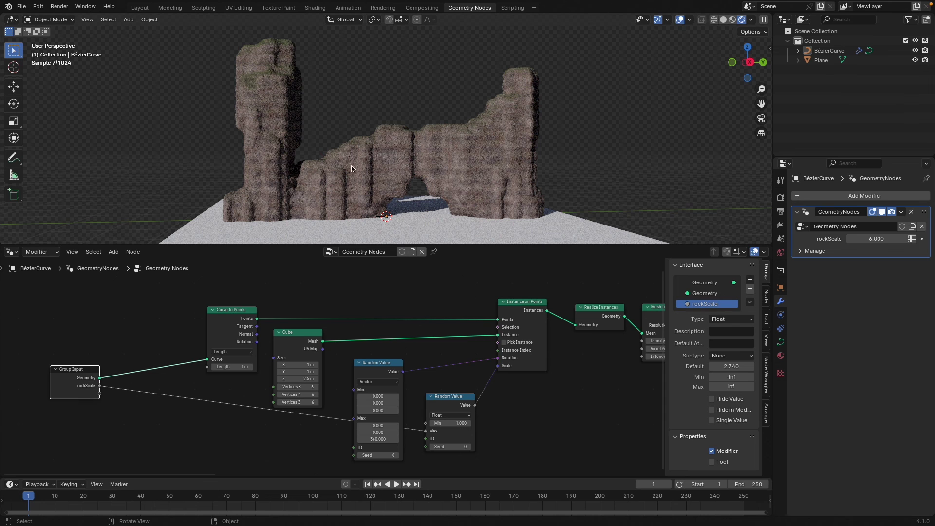
scroll(424, 390, "down", 2)
middle_click_drag(551, 358, 335, 361)
middle_click_drag(494, 363, 344, 375)
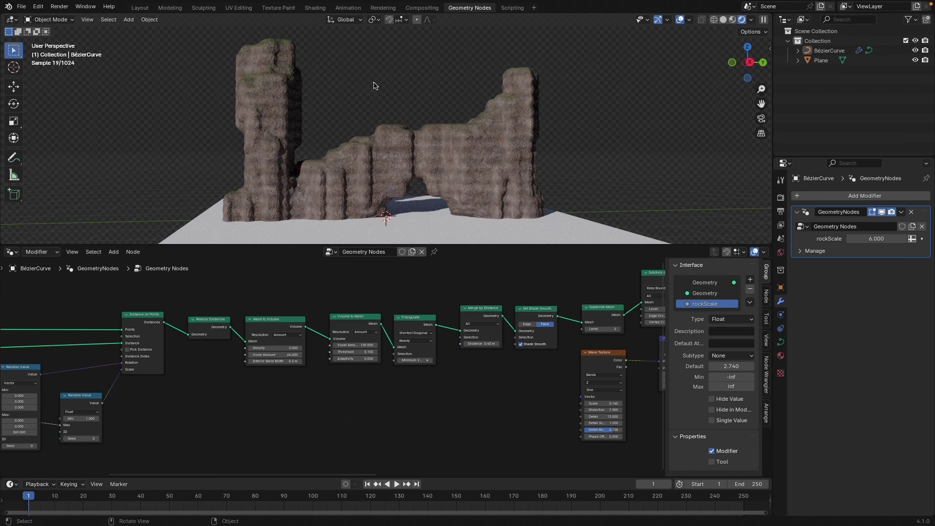
middle_click_drag(512, 155, 509, 161, "shift")
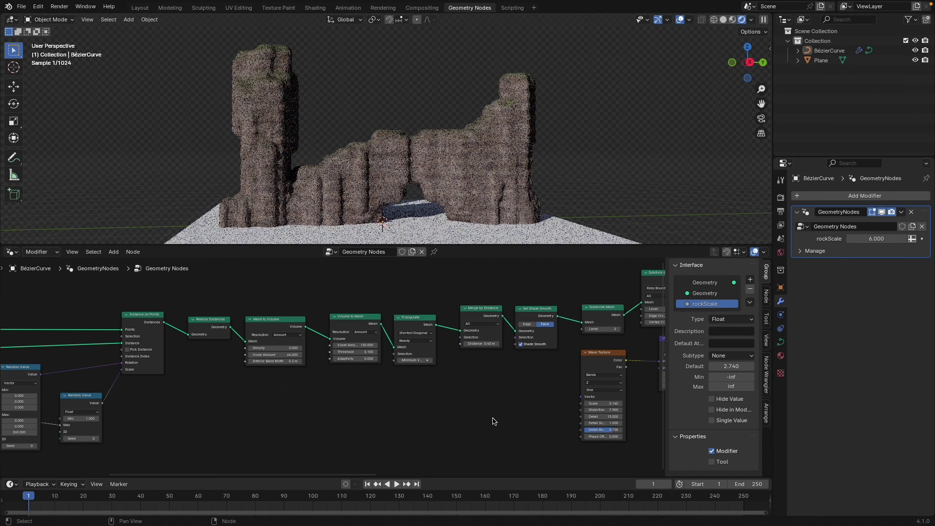
scroll(494, 414, "down", 3)
middle_click_drag(492, 409, 419, 409)
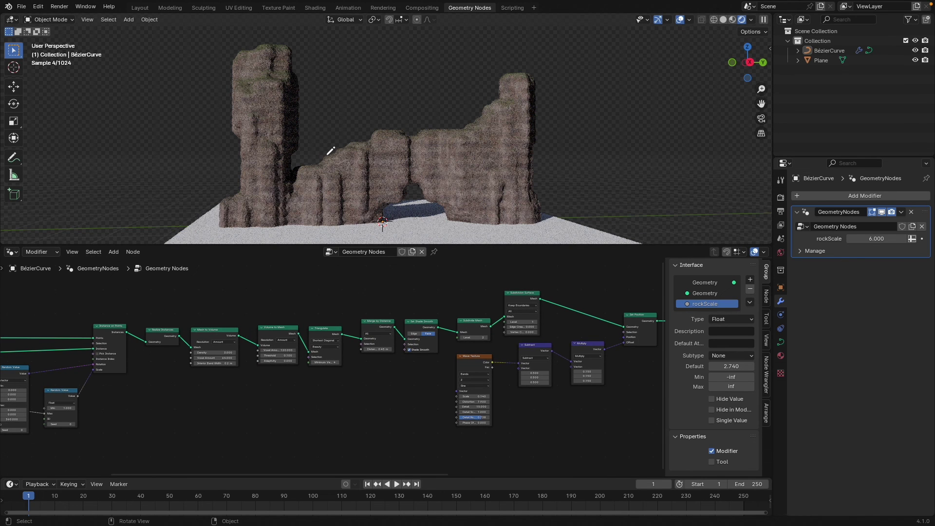
Step: In Edit Mode, draw more freehand curves branching outward from the right and left pillars to extend the cliffs
key("Tab")
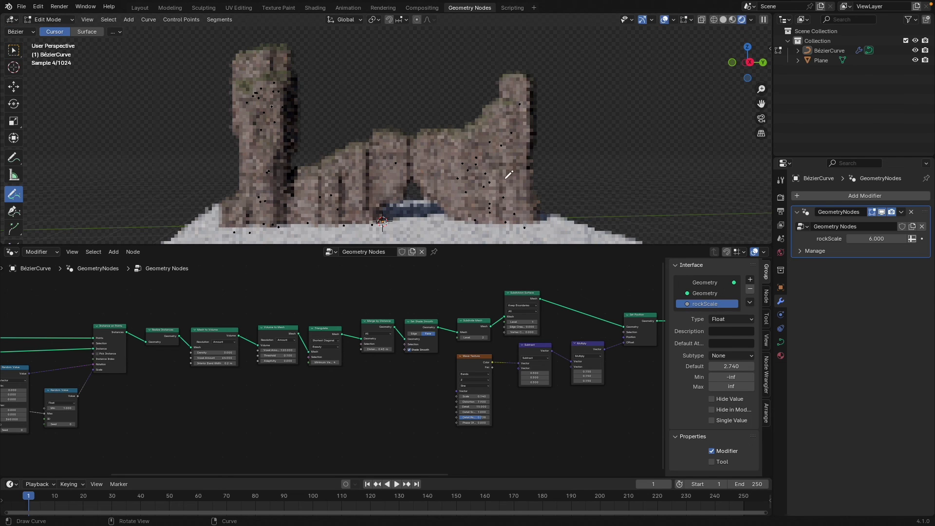
mouse_move(495, 217)
left_mouse_down()
mouse_move(553, 142)
mouse_move(574, 163)
left_mouse_up()
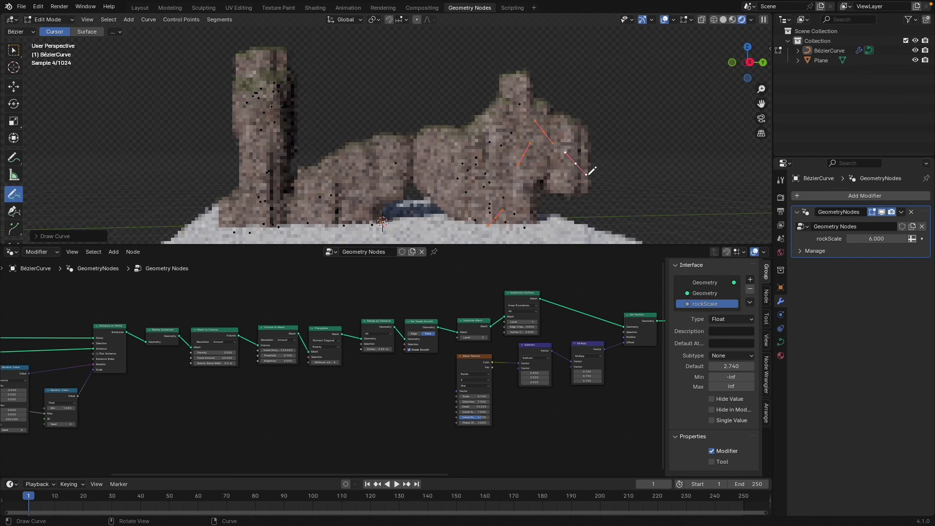
left_click_drag(580, 168, 578, 220)
mouse_move(277, 207)
left_mouse_down()
mouse_move(190, 173)
mouse_move(173, 235)
left_mouse_up()
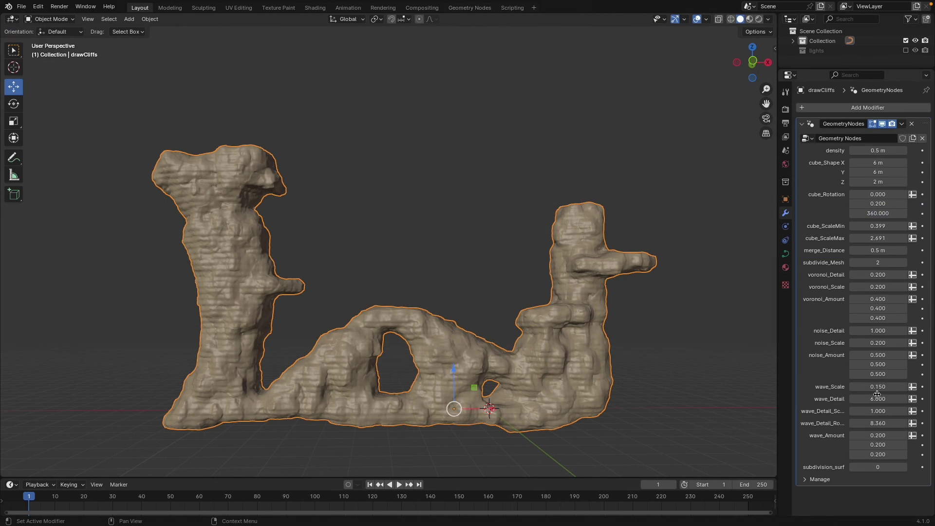
Step: On drawCliffs, set wave_Scale to 0.1, the wave detail scale to 3, all wave_Amount values to 0.35 and subdivision_surf to 1
left_click(881, 387)
type("0.2")
key("Return")
left_click(881, 411)
type("3")
key("Return")
left_click_drag(893, 436, 888, 455)
type("0.6")
left_click(903, 467)
type("0")
key("Return")
Step: Set all voronoi_Amount values to 1, all noise_Amount values to 0.2 and voronoi_Scale to 0.1
left_click_drag(876, 299, 877, 318)
type("2")
key("Return")
left_click_drag(884, 355, 884, 374)
type("0.2")
key("Return")
left_click(877, 287)
type("3")
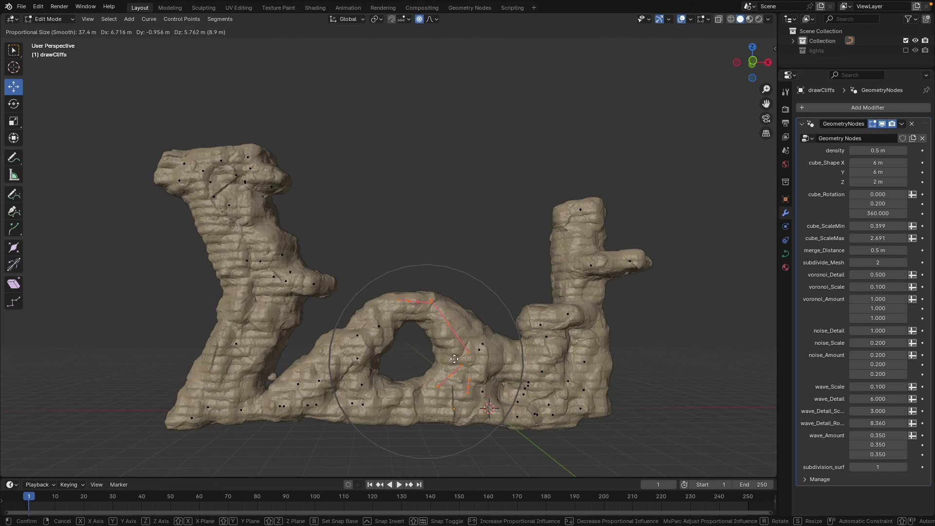
Step: Reshape the cliffs by moving curve points with proportional editing, and draw freehand curves for a new pillar beside the leftmost rock
left_click(601, 432)
left_click(14, 194)
left_click_drag(66, 206, 63, 420)
left_click_drag(64, 420, 77, 359)
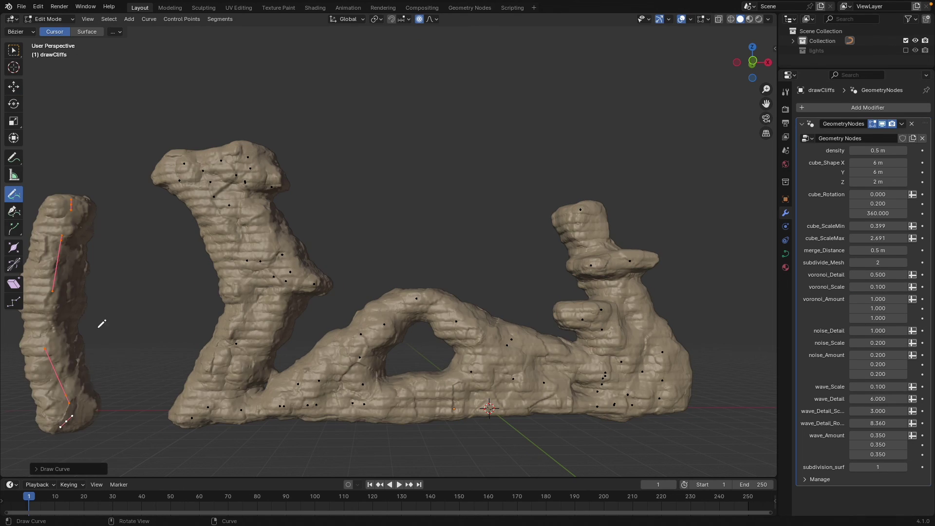
left_click_drag(129, 240, 152, 224)
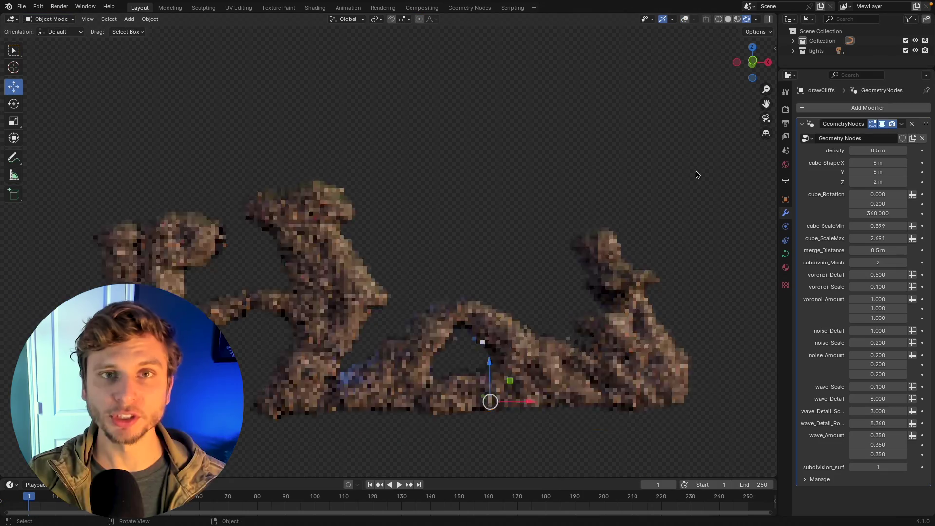
Step: Enlarge the timeline area and switch it to the Geometry Node Editor to show the drawCliffs node tree
left_click(696, 174)
scroll(730, 327, "down", 3)
scroll(720, 338, "up", 3)
middle_click_drag(721, 338, 714, 326)
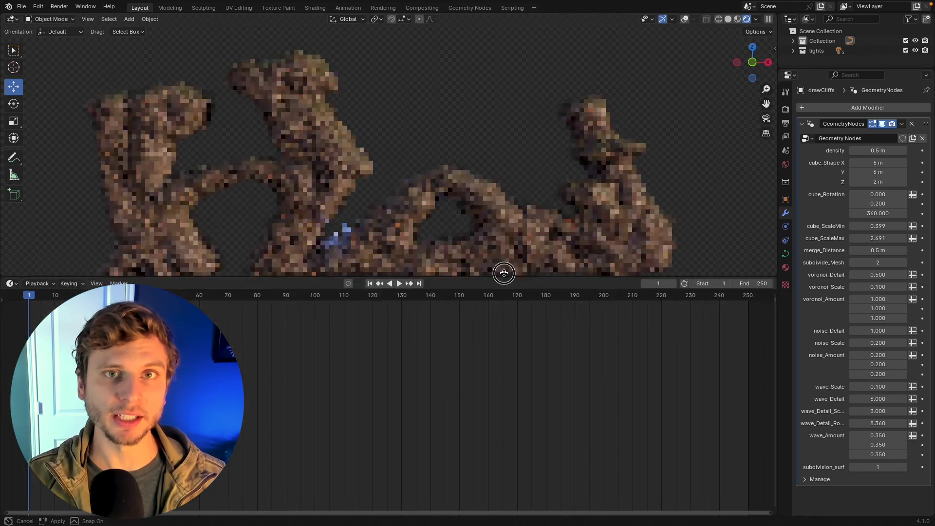
left_click(9, 303)
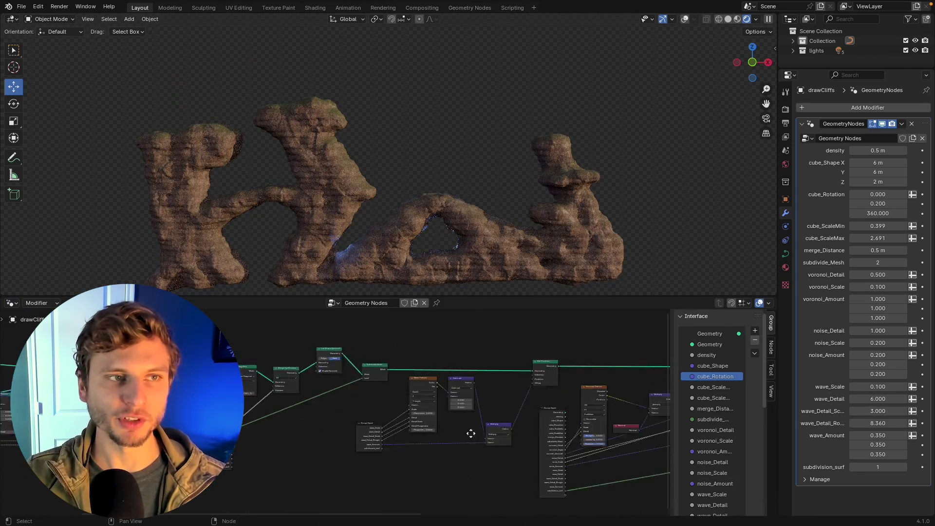